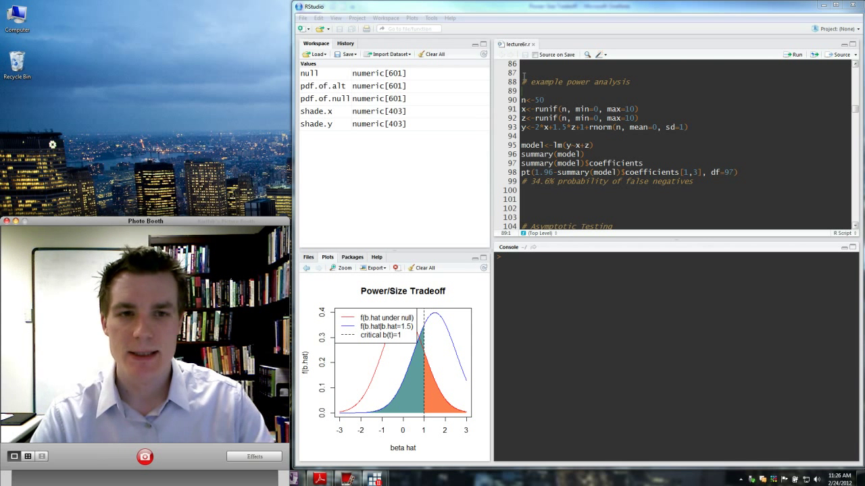
Step: Run script lines 90–93 to simulate n<-50 observations of x, z and y
left_click_drag(524, 75, 516, 135)
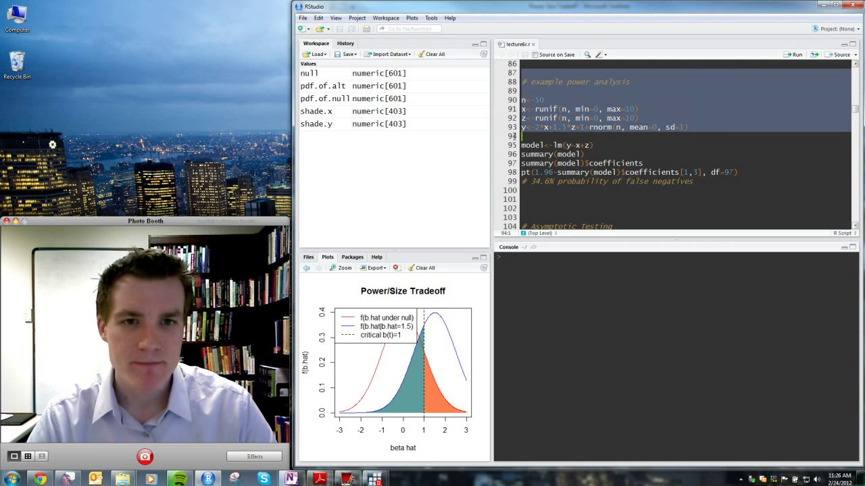
key("Up")
key("Up")
key("Up")
key("Up")
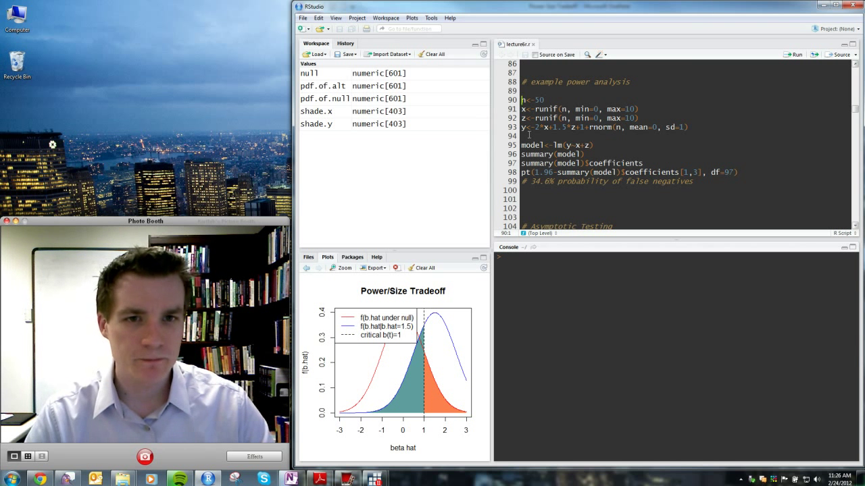
key("Down")
key("Down")
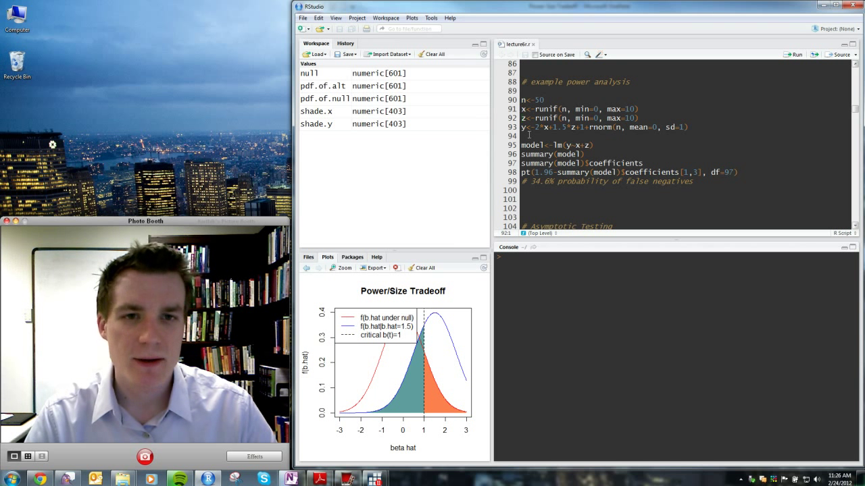
key("Down")
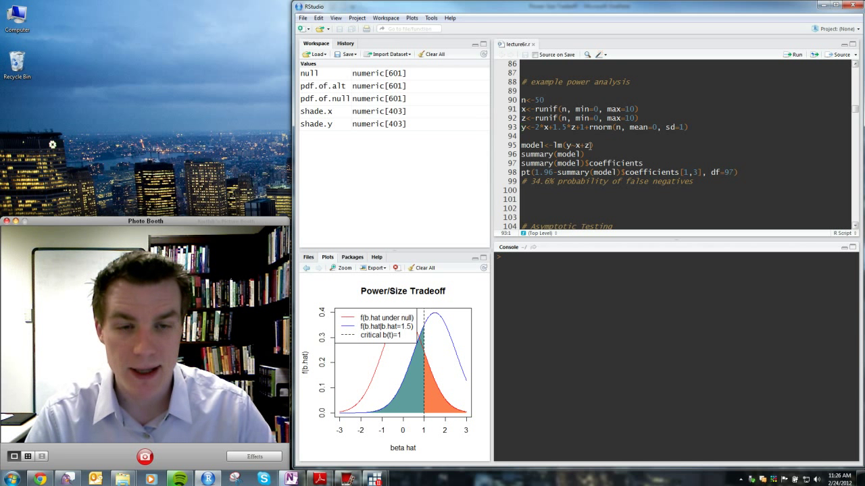
key("Down")
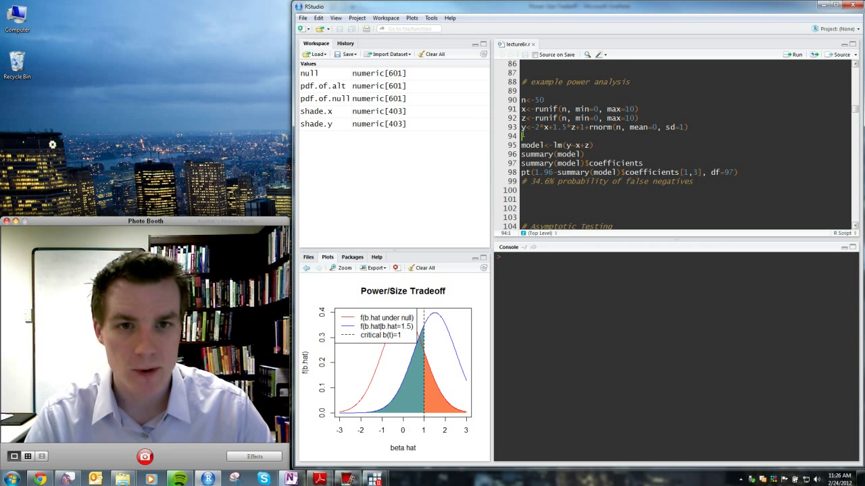
key("shift+Up")
key("shift+Up")
key("shift+Up")
key("shift+Up")
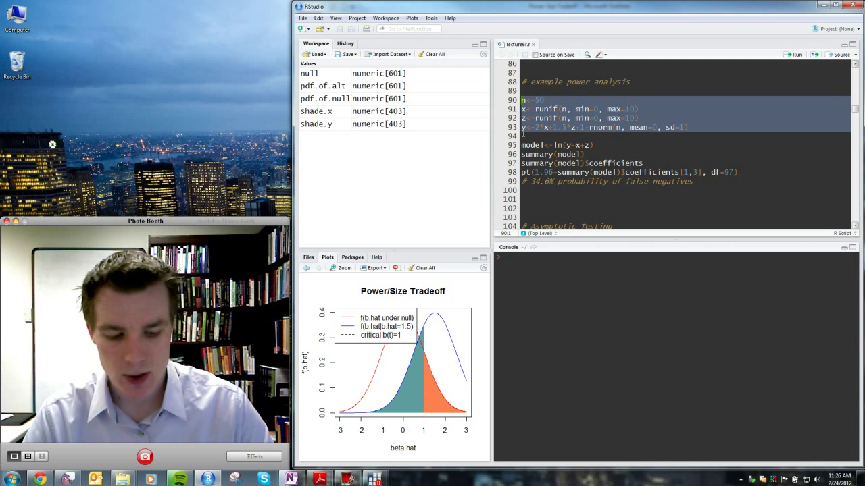
key("ctrl+Return")
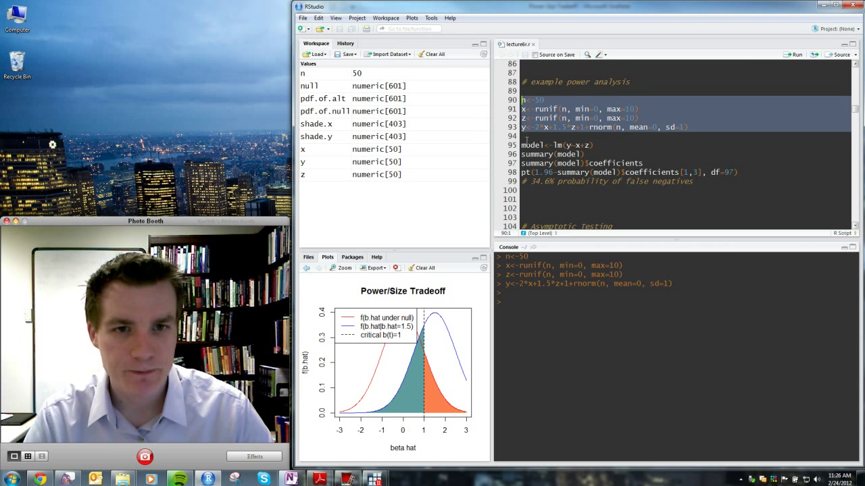
Step: Fit the regression lm(y~x+z) and store it as model
left_click(523, 136)
key("shift+Down")
key("shift+Down")
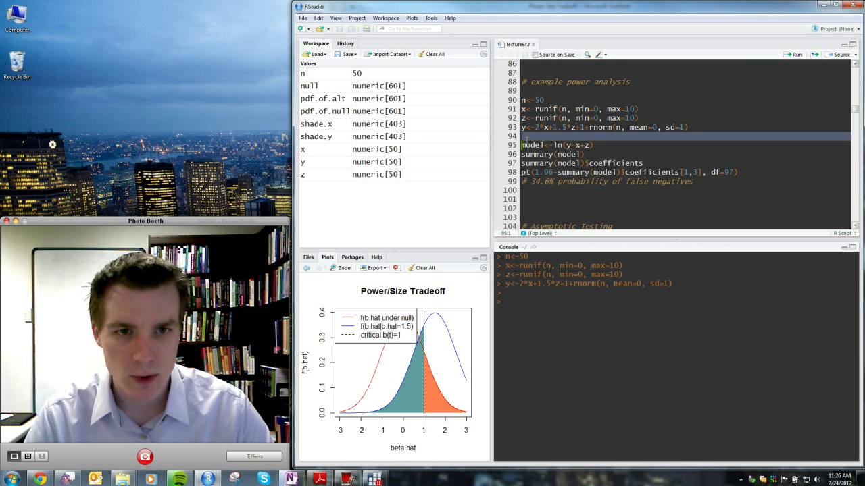
key("ctrl+Return")
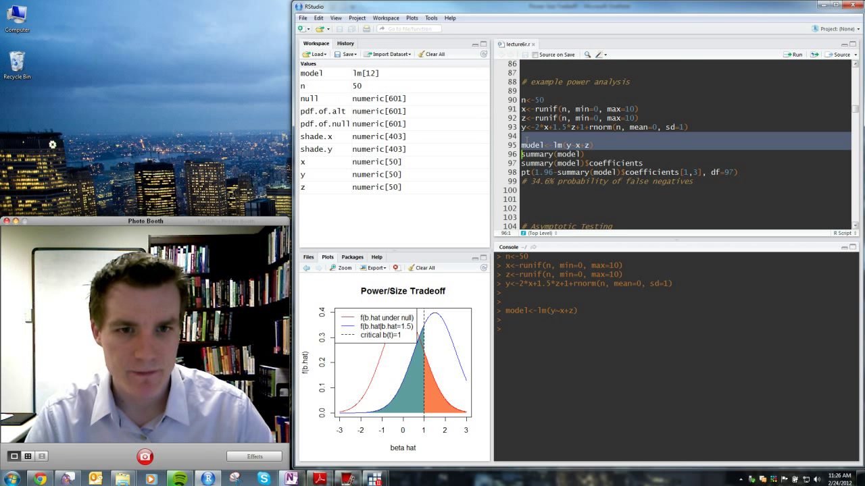
Step: Print summary(model), showing x estimated at 2.02085 and z at 1.48534
key("Right")
key("shift+Down")
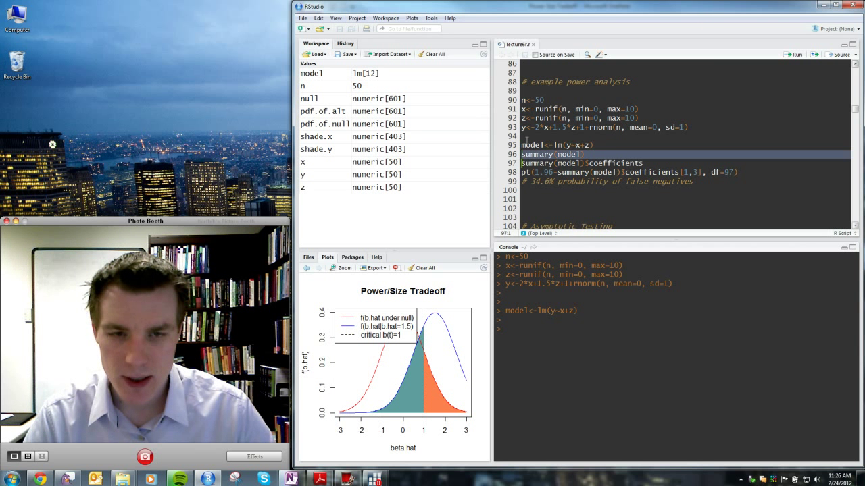
key("ctrl+Return")
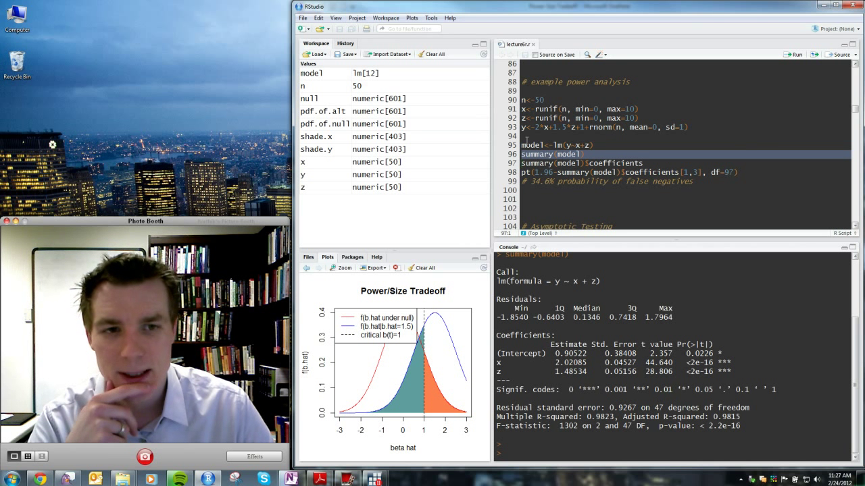
Step: Print summary(model)$coefficients and highlight the command's parts and the three coefficient rows
key("Down")
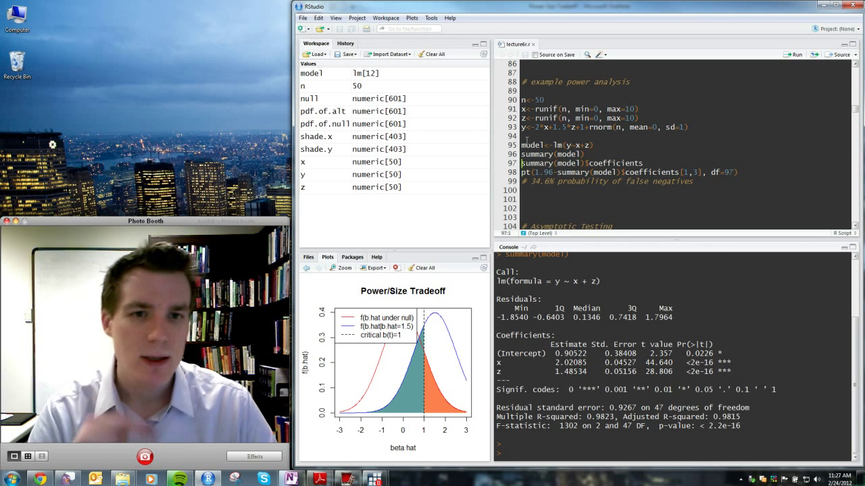
key("ctrl+Return")
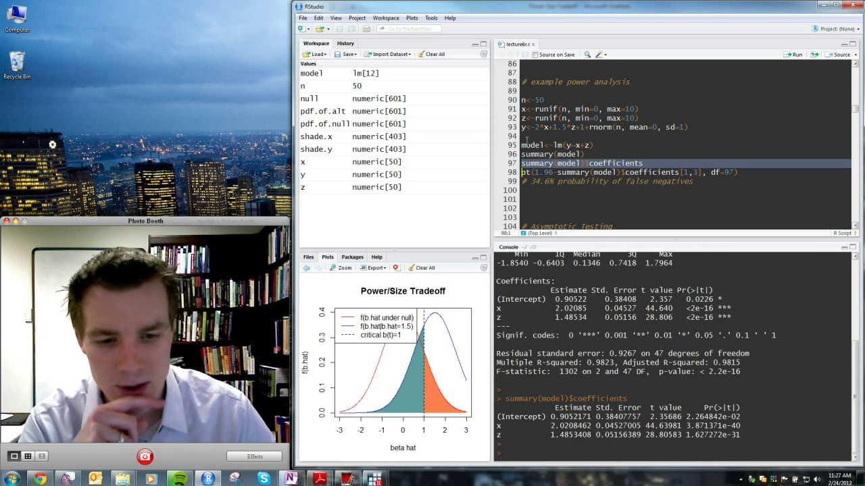
left_click_drag(571, 400, 500, 400)
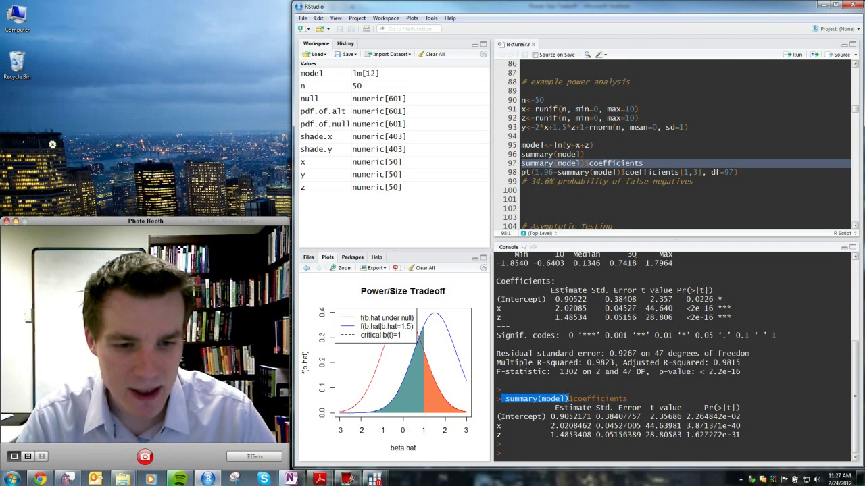
left_click(569, 399)
left_click_drag(569, 398, 634, 398)
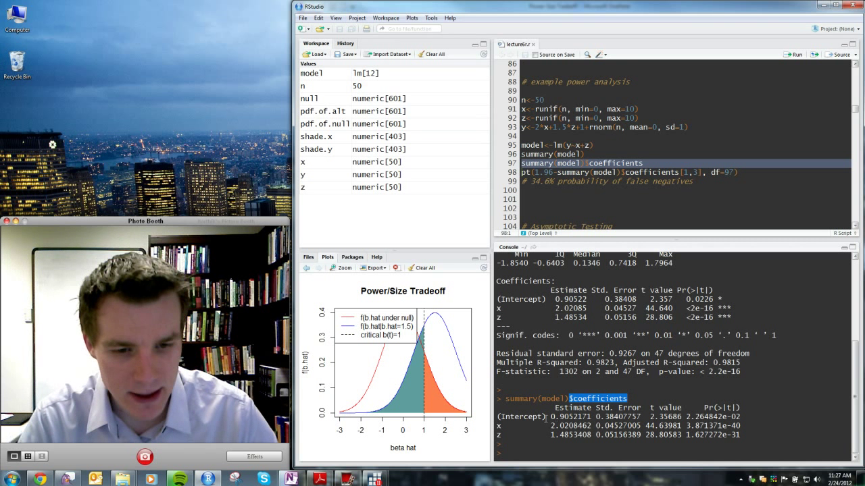
left_click(551, 418)
left_click_drag(551, 418, 736, 435)
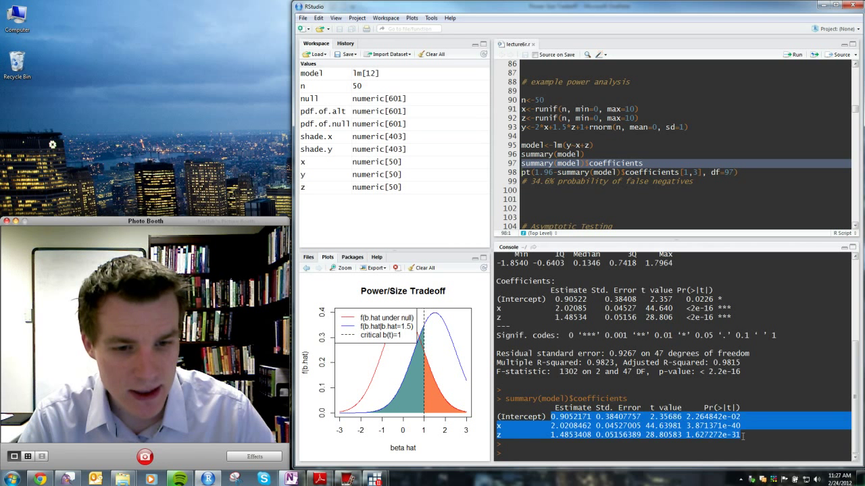
left_click(693, 418)
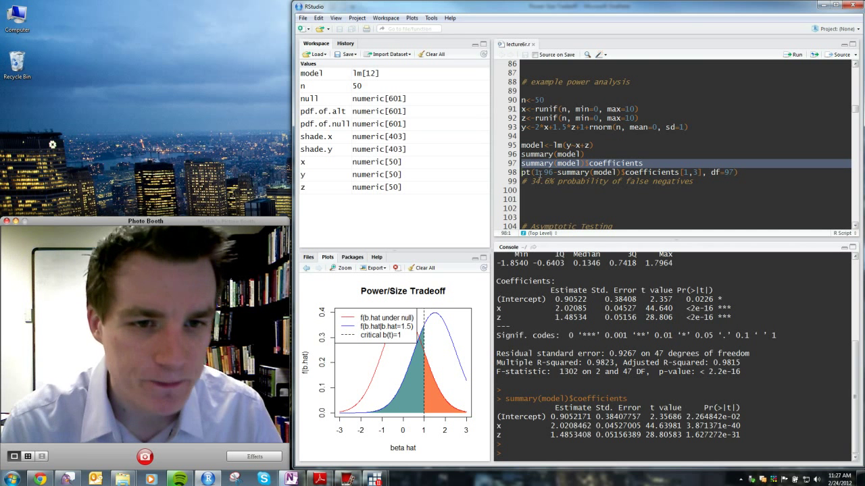
Step: Run summary(model)$coefficients[1,3] to get intercept t value 2.35686, pointing out estimate 0.9052171
left_click_drag(557, 173, 703, 174)
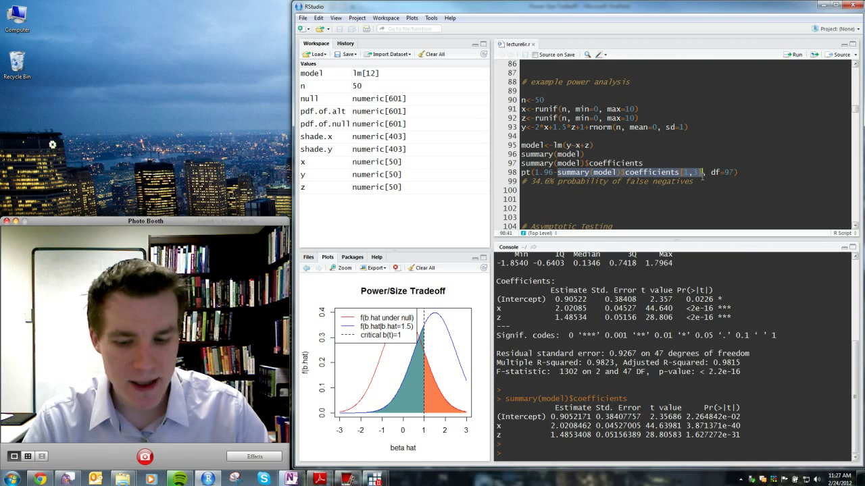
key("ctrl+Return")
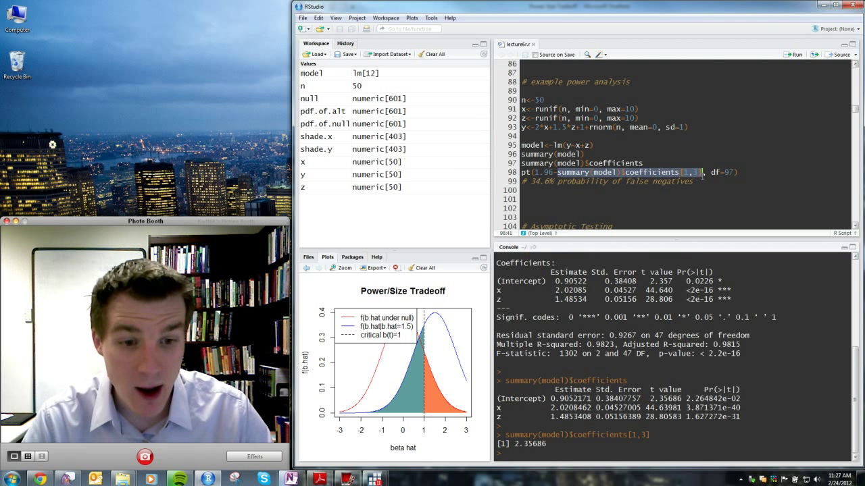
left_click_drag(650, 399, 682, 400)
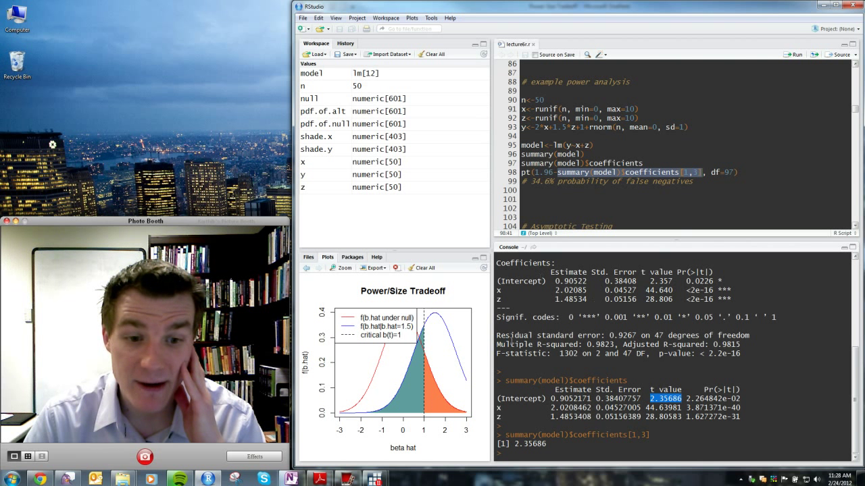
left_click_drag(550, 398, 591, 400)
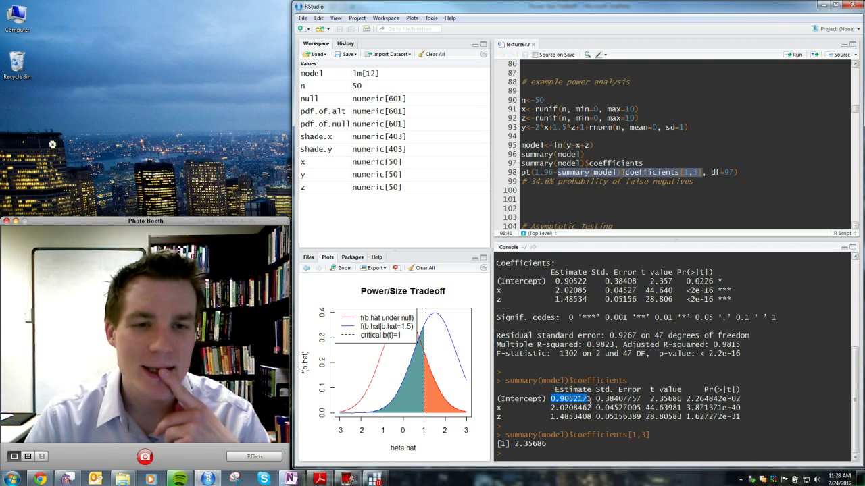
Step: Walk through line 98's pt() expression, highlighting the coefficient lookup, 1.96 and df=97
left_click_drag(521, 173, 743, 175)
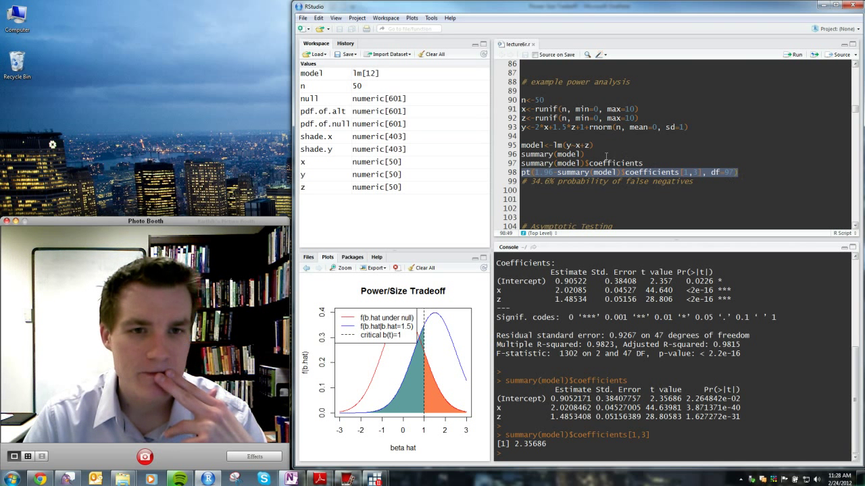
left_click(554, 173)
left_click_drag(556, 173, 683, 174)
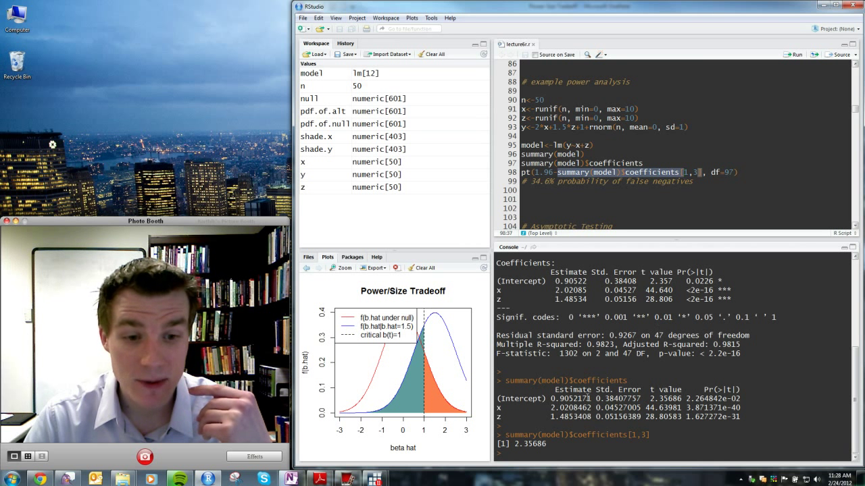
left_click_drag(647, 399, 686, 399)
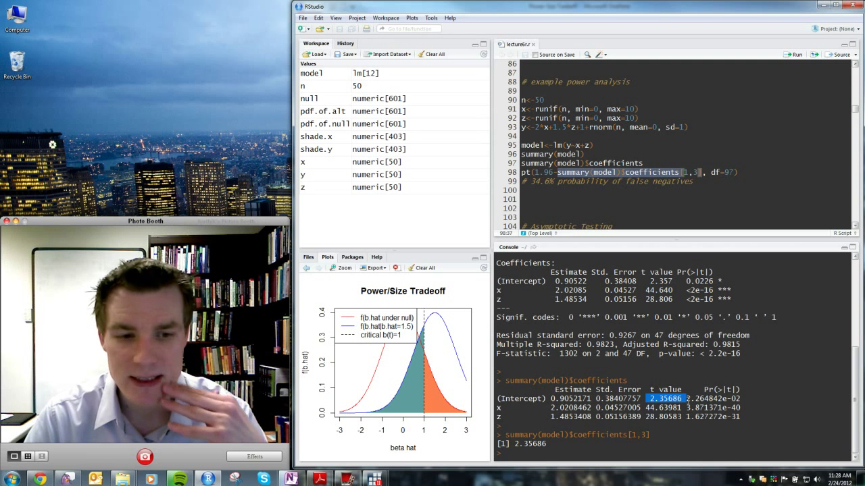
left_click_drag(550, 399, 588, 399)
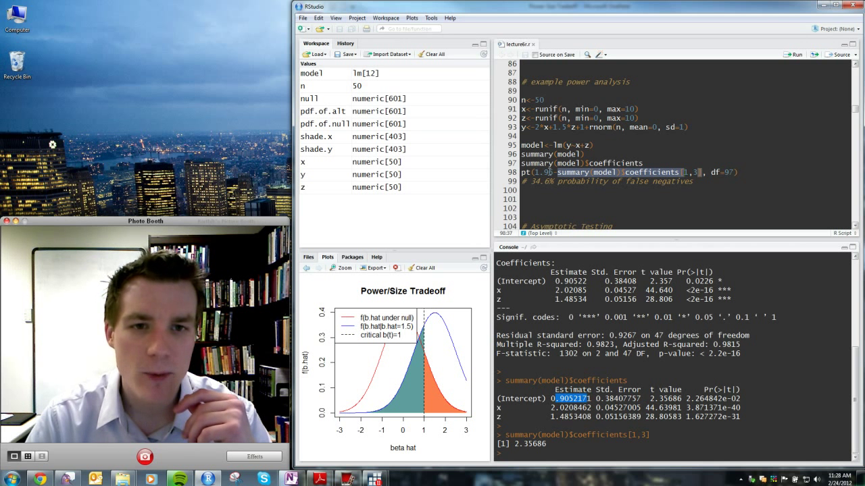
left_click_drag(552, 172, 535, 172)
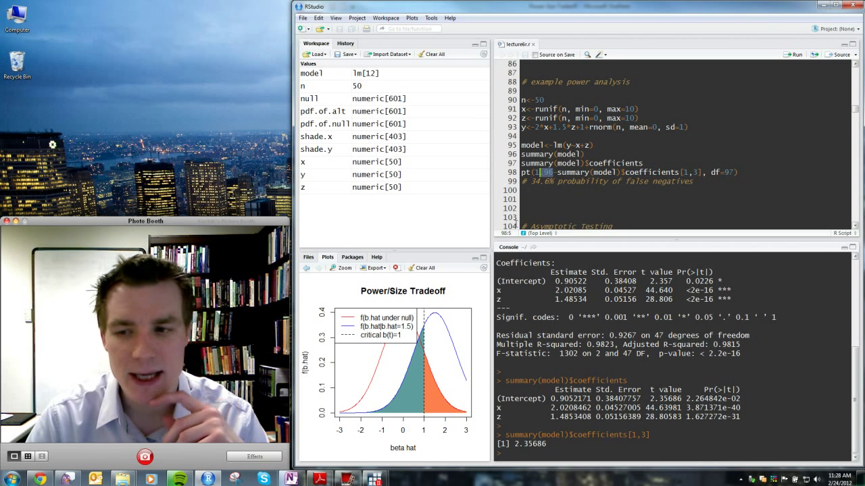
key("End")
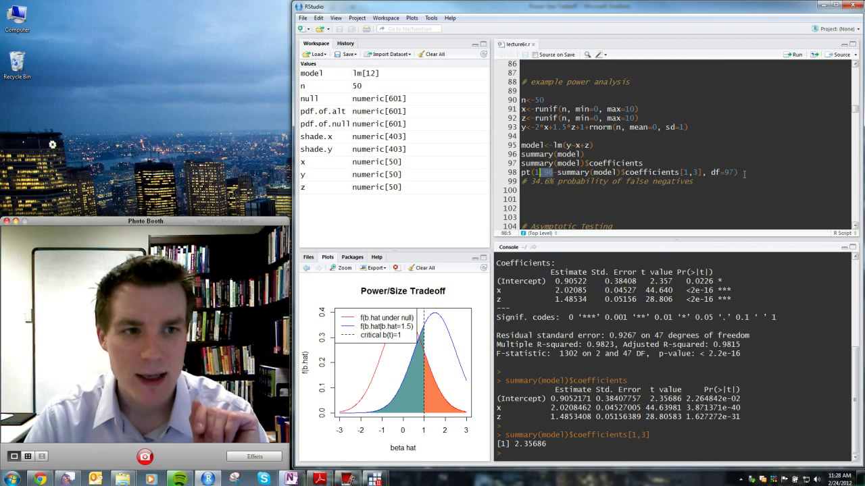
key("ctrl+shift+Left")
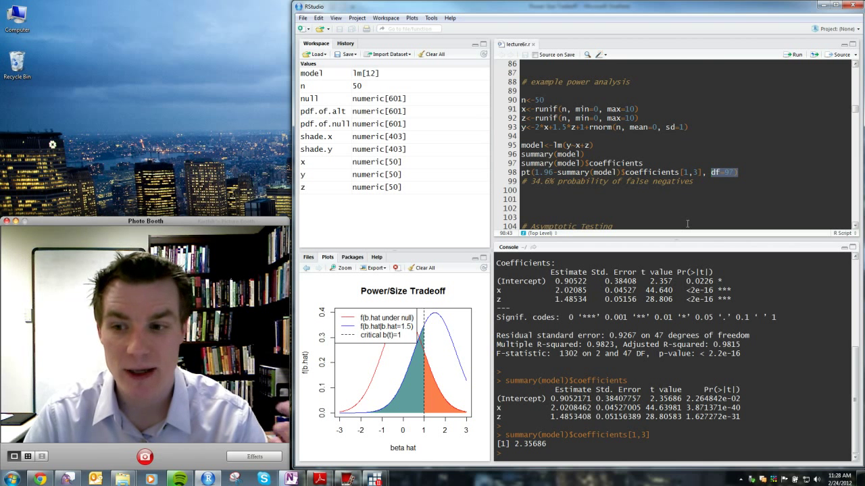
left_click_drag(738, 173, 508, 173)
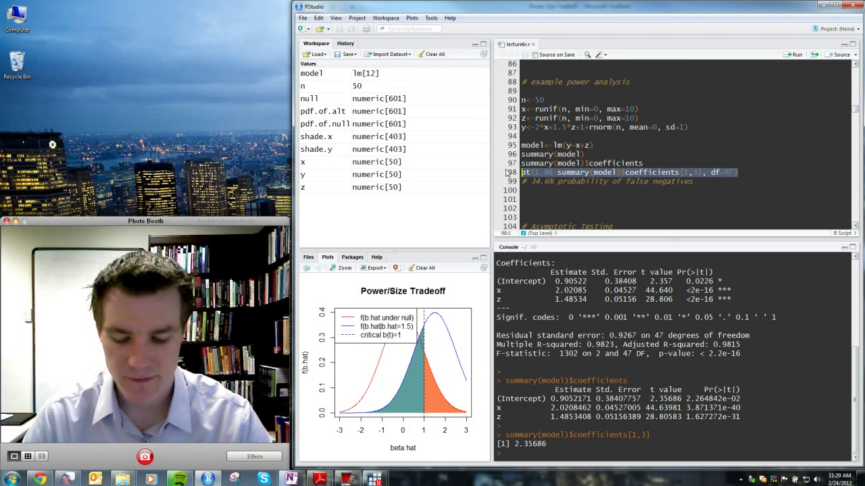
Step: Run pt(1.96-summary(model)$coefficients[1,3], df=97), returning a false-negative probability of 0.3461712
key("ctrl+Return")
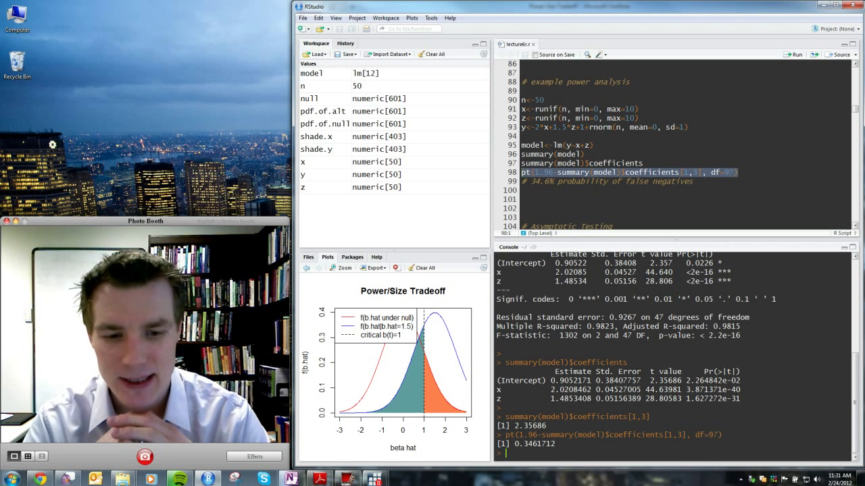
key("Up")
Step: Rerun the recalled command as 1-pt(...) in the console, giving power 0.6538288
key("Right")
key("Right")
key("Right")
key("Right")
key("Right")
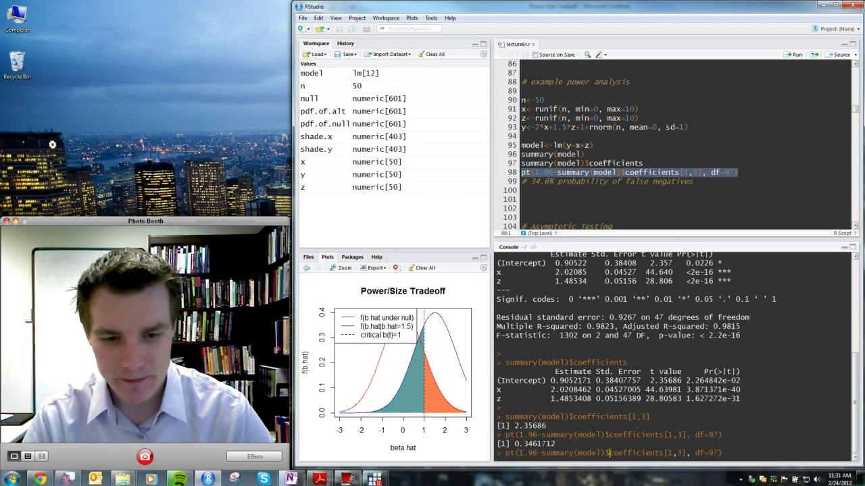
key("Home")
type("1-")
key("Return")
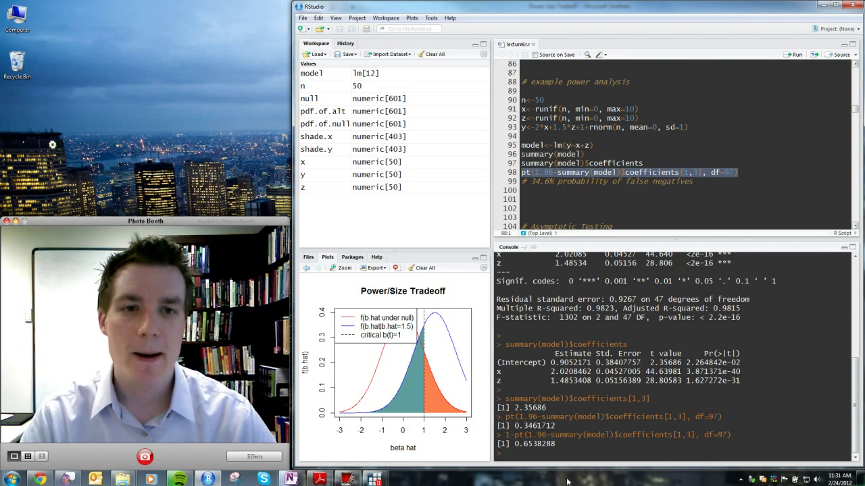
left_click(540, 100)
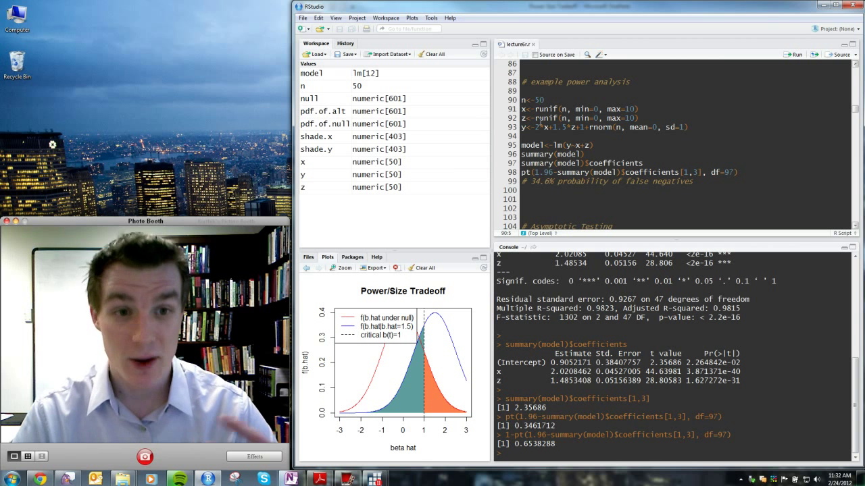
Step: Change n to 100 and rerun the power analysis, giving false-negative probability 0.06394162
key("BackSpace")
type("100")
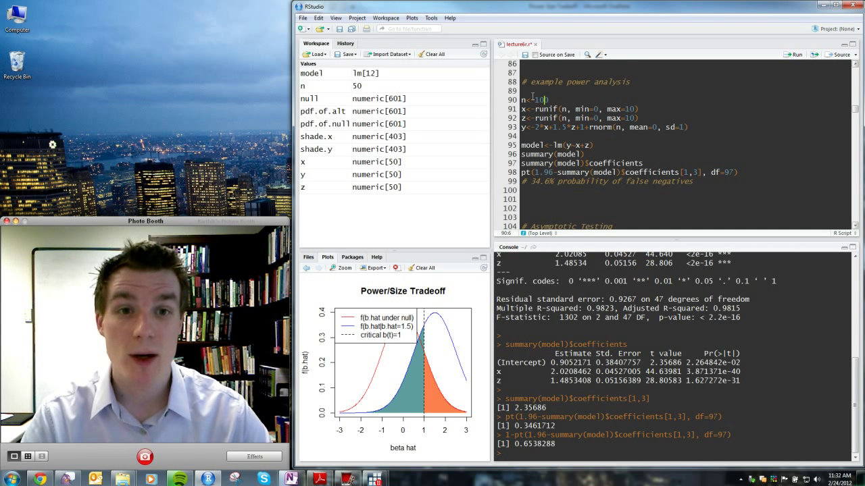
left_click_drag(531, 91, 518, 181)
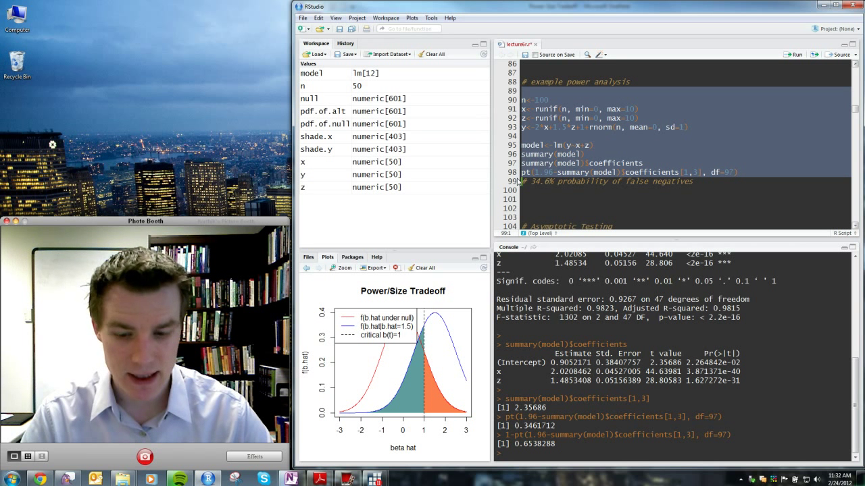
key("ctrl+Return")
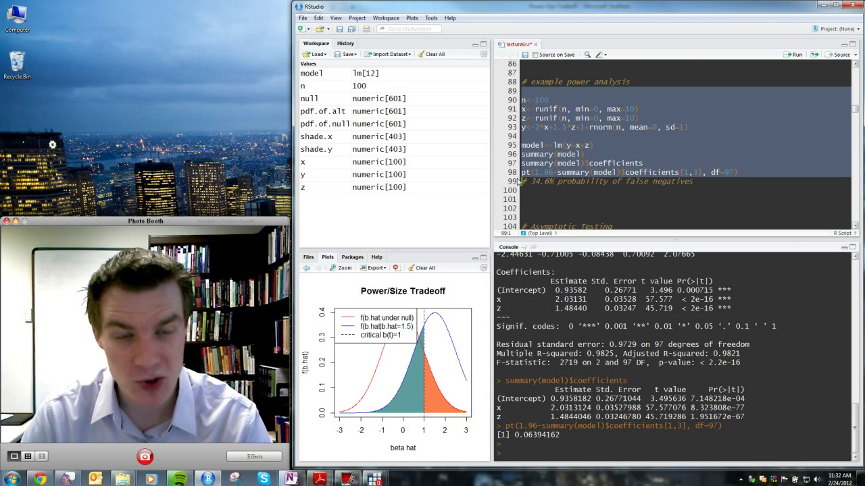
left_click_drag(534, 100, 549, 100)
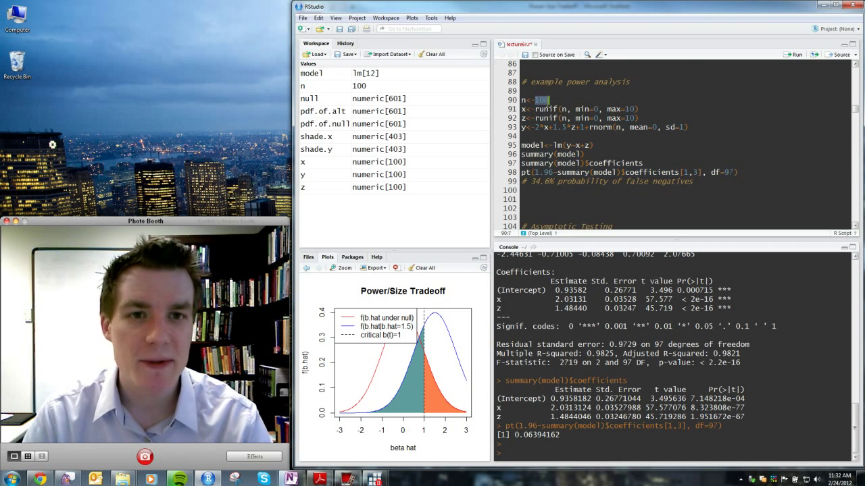
Step: Set n to 25 and rerun the power analysis four times, ending at probability 0.753477
type("25")
key("Up")
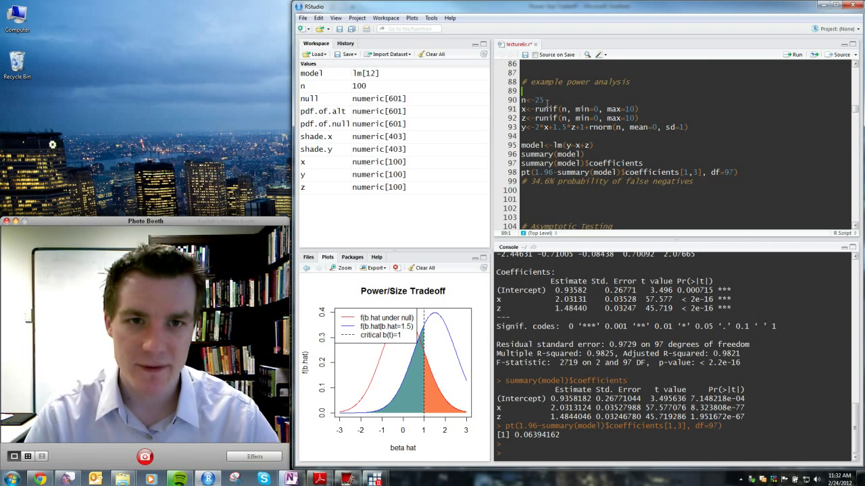
key("shift+Down")
key("shift+Down")
key("shift+Down")
key("shift+Down")
key("shift+Down")
key("shift+Down")
key("shift+Down")
key("shift+Down")
key("shift+Down")
key("shift+Down")
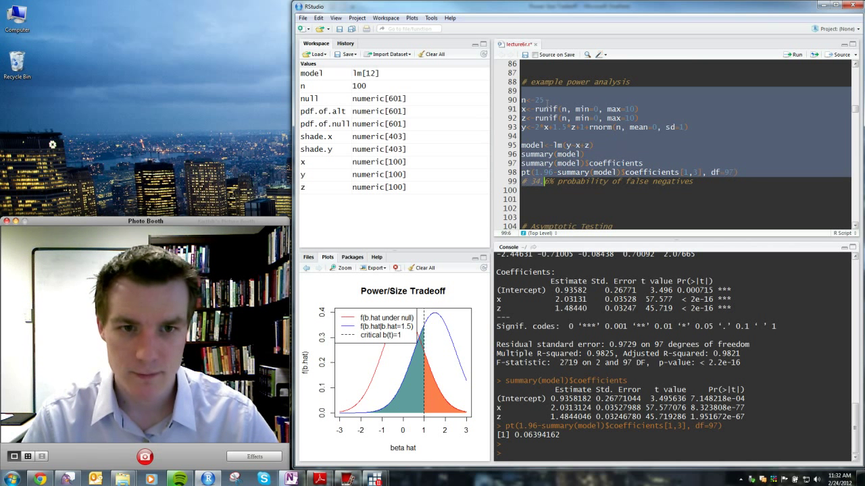
key("shift+Left")
key("shift+Left")
key("shift+Left")
key("shift+Left")
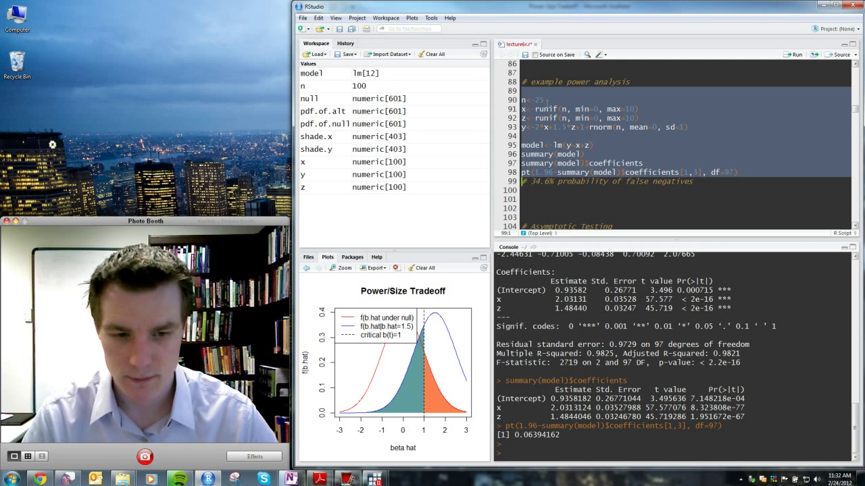
key("ctrl+Return")
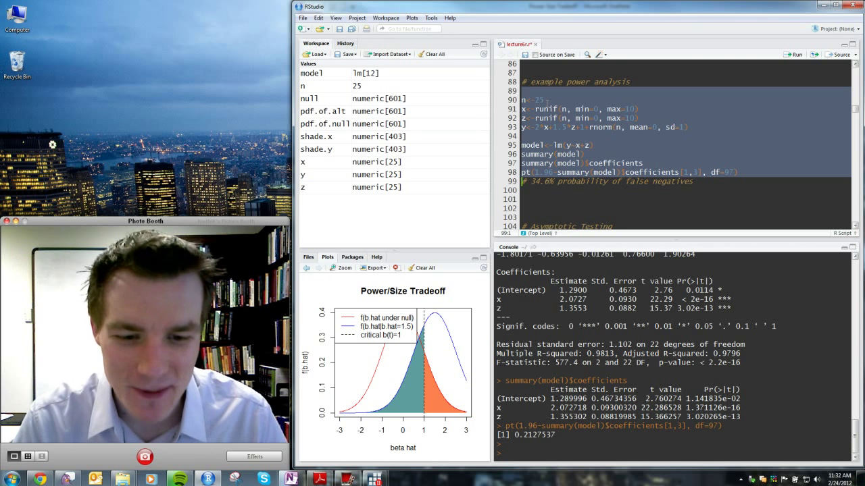
key("ctrl+Return")
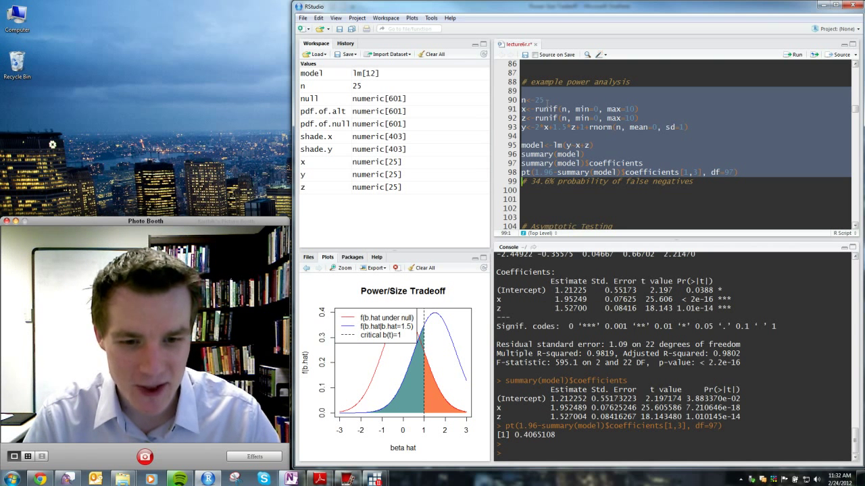
key("ctrl+Return")
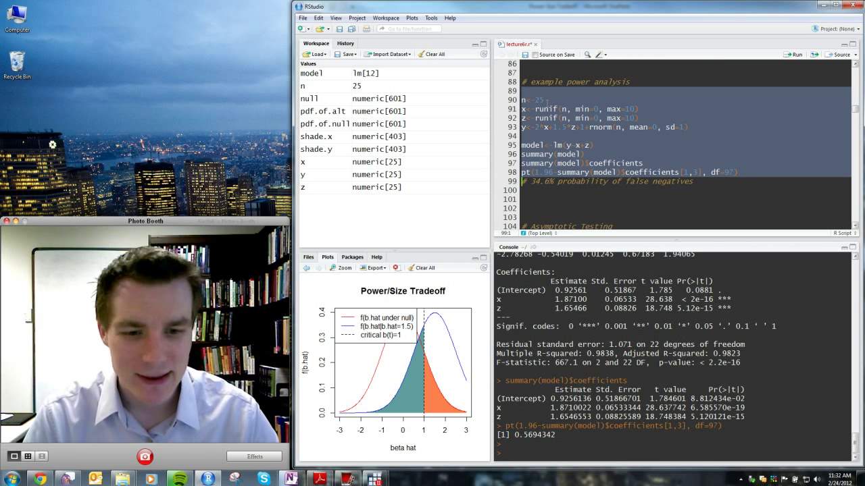
key("ctrl+Return")
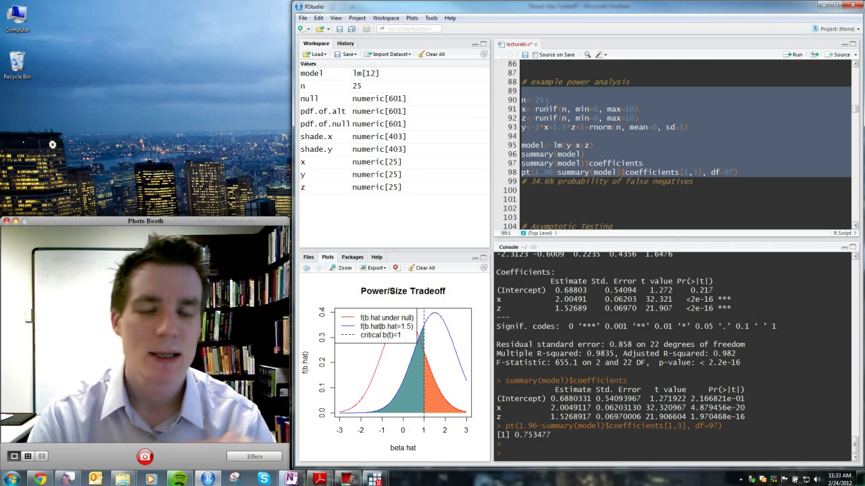
key("Down")
key("Down")
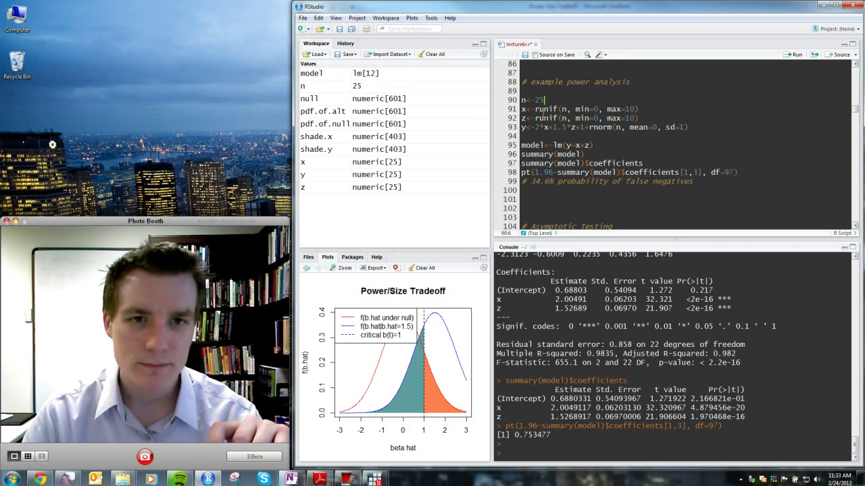
Step: Set n back to 50 and the intercept to 5, then run the power analysis twice
left_click(545, 100)
key("BackSpace")
key("BackSpace")
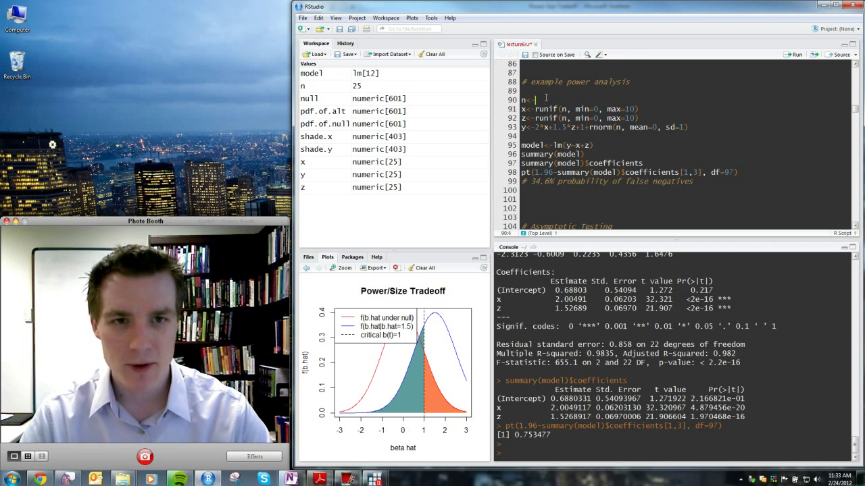
type("50")
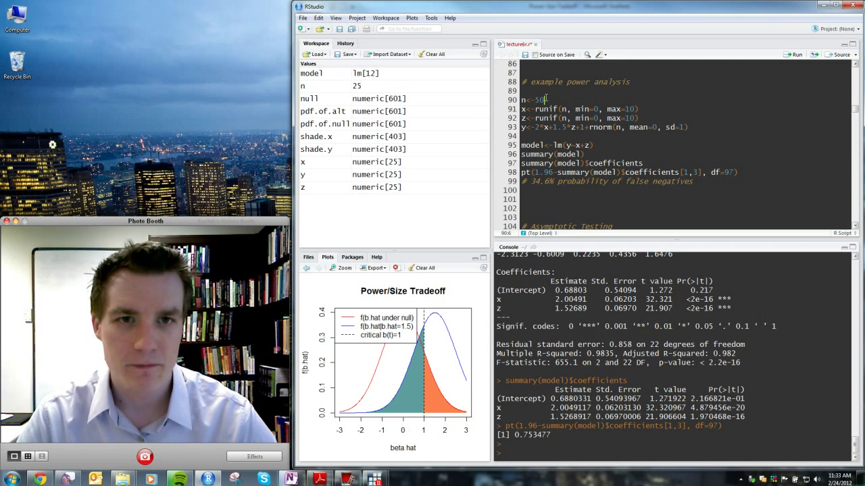
left_click(583, 128)
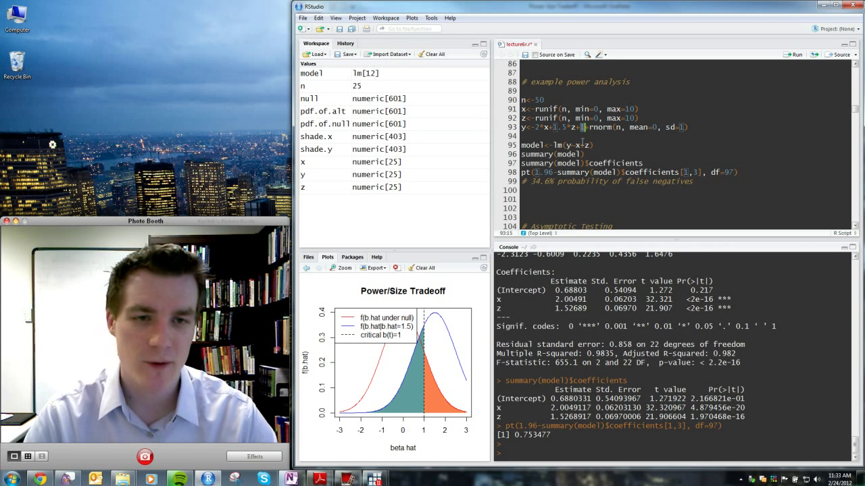
key("BackSpace")
type("5")
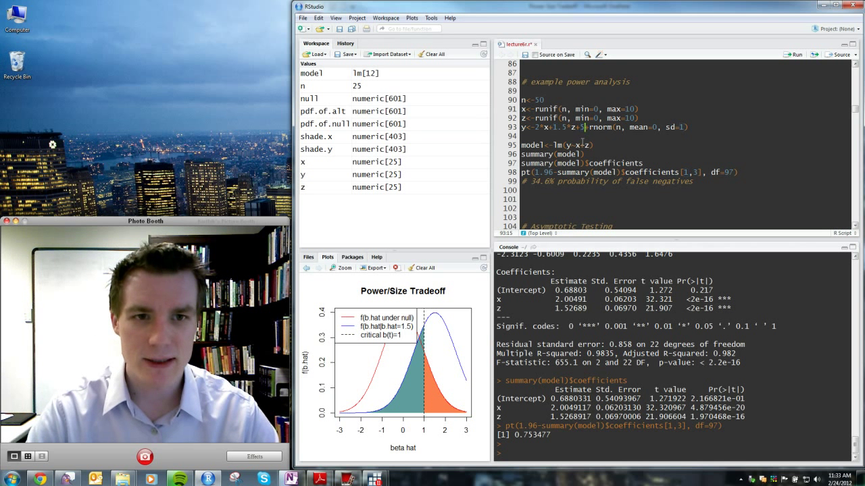
left_click_drag(535, 95, 504, 184)
key("ctrl+Return")
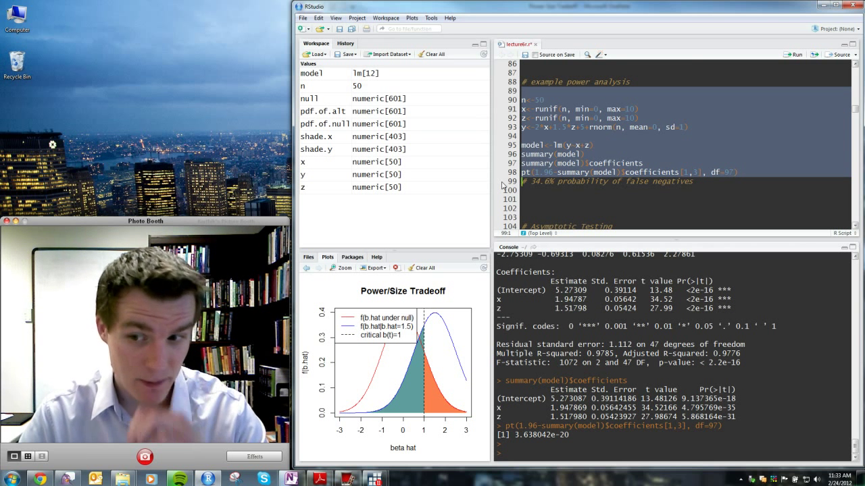
key("ctrl+Return")
key("ctrl+Return")
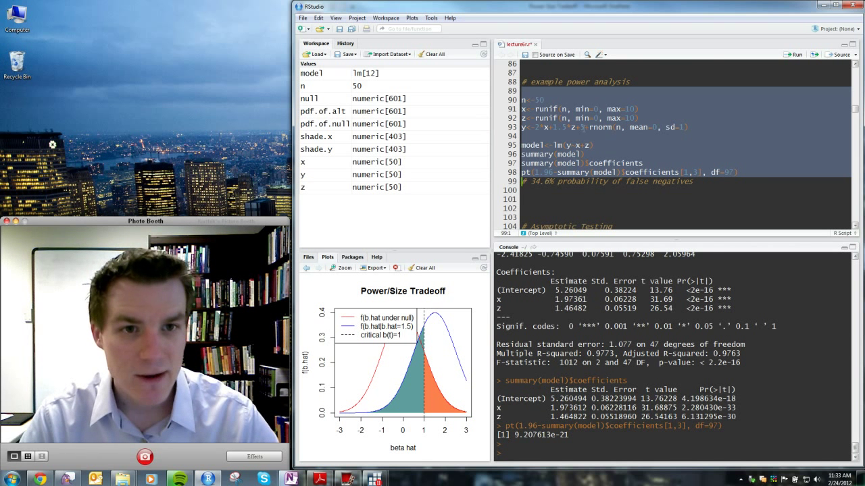
Step: Change the intercept to 0.5 and rerun four times, ending at probability 0.9193753
left_click(585, 127)
key("BackSpace")
type("0.5+")
left_click_drag(590, 200, 501, 216)
key("ctrl+Return")
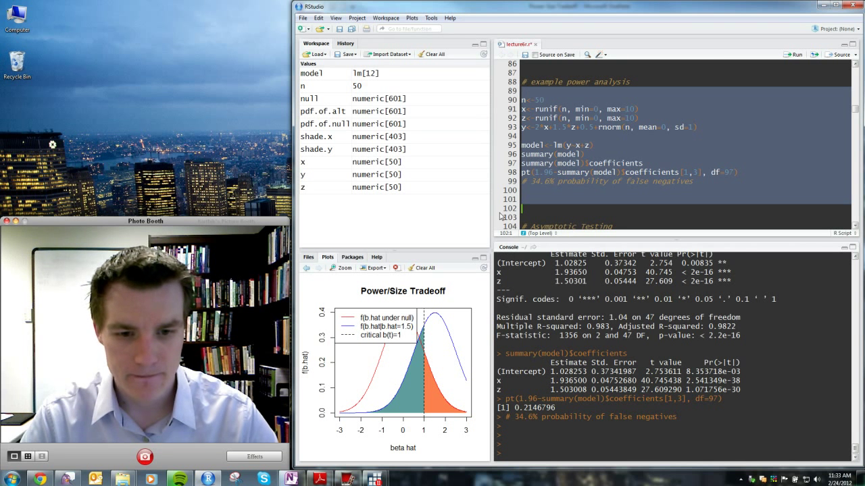
key("ctrl+Return")
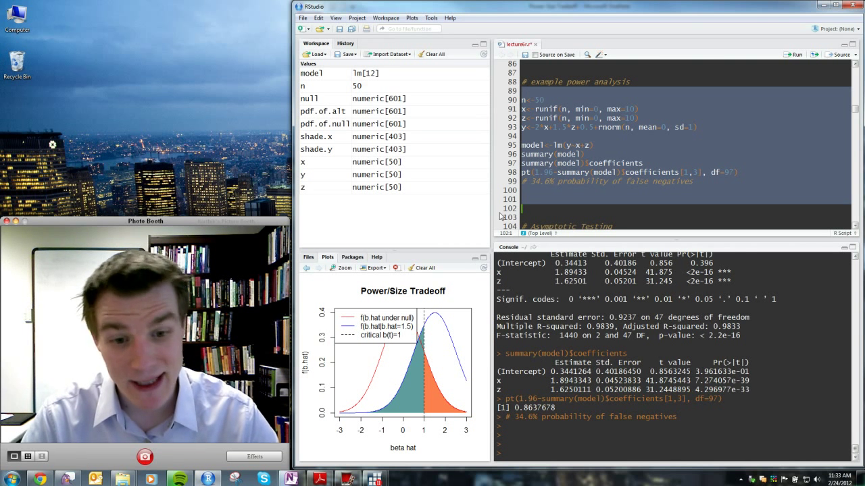
key("ctrl+Return")
key("ctrl+Return")
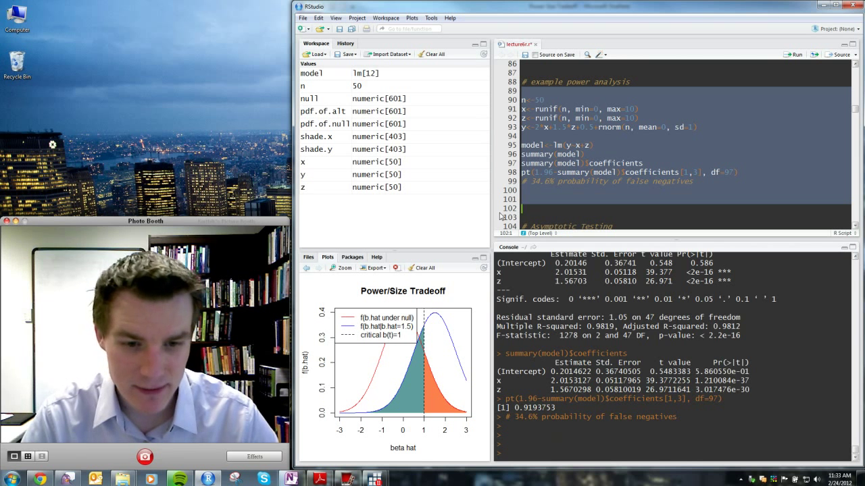
key("ctrl+Return")
key("ctrl+Return")
key("ctrl+Return")
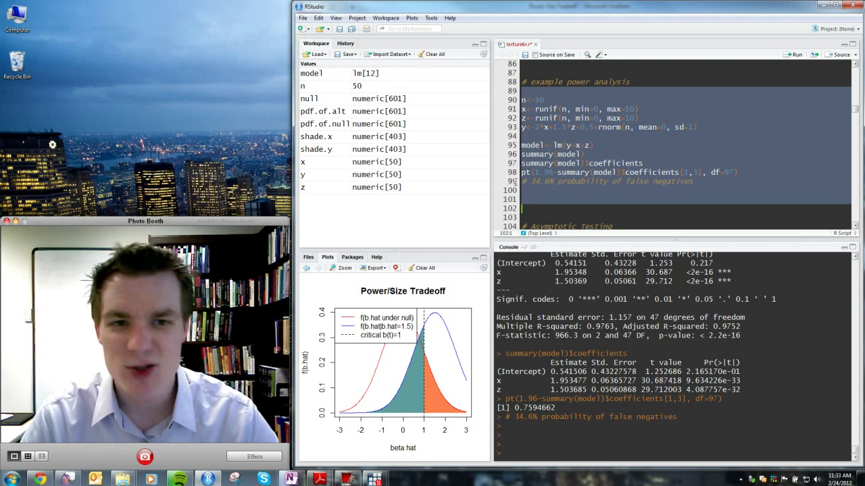
Step: Reset line 93's intercept to 1, save lecture6.r, and switch to the OneNote notes
left_click(594, 127)
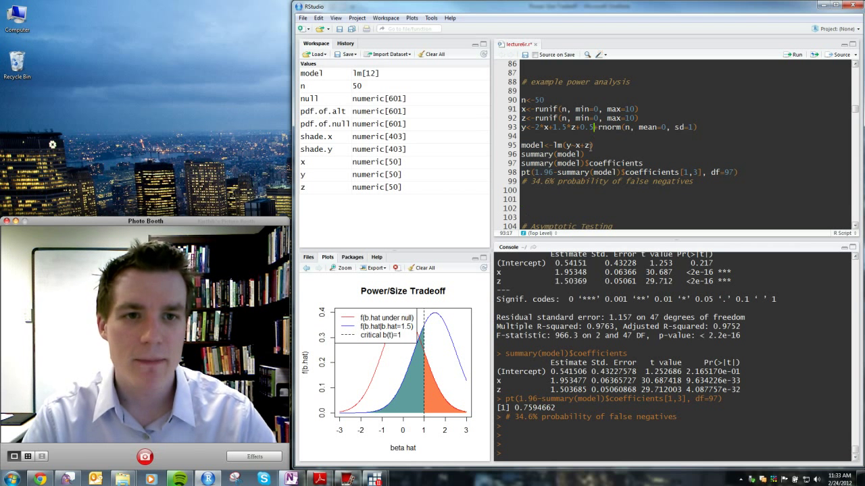
key("BackSpace")
key("BackSpace")
key("BackSpace")
type("1")
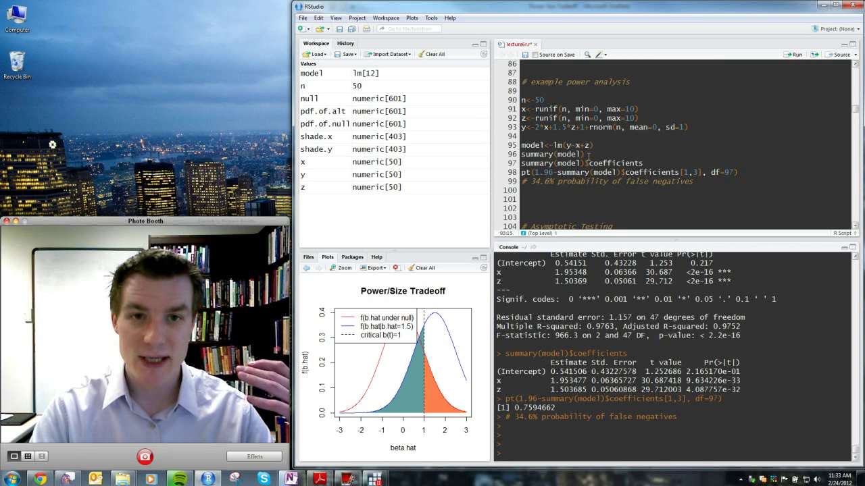
key("ctrl+s")
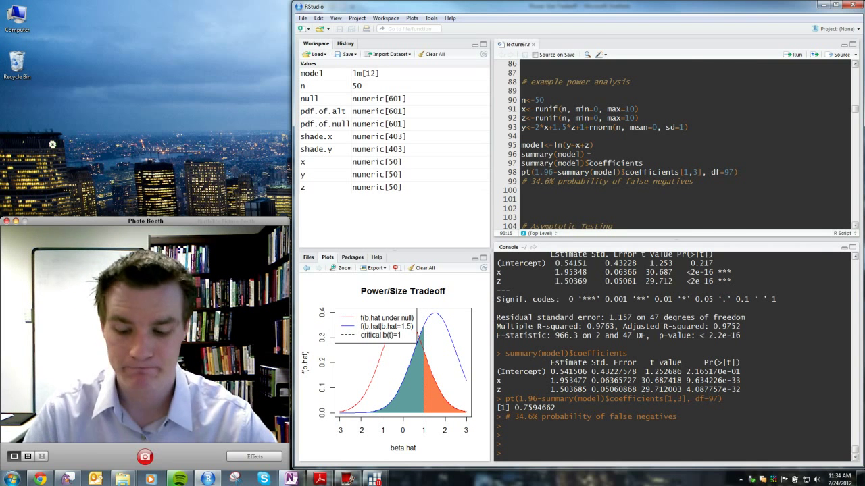
key("alt+Tab")
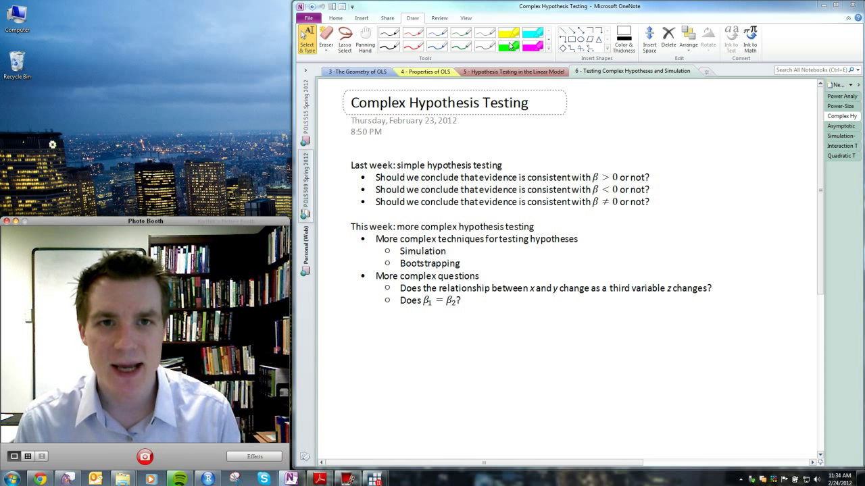
Step: Choose the black pen and place a small ink dot beside the first question
left_click(390, 32)
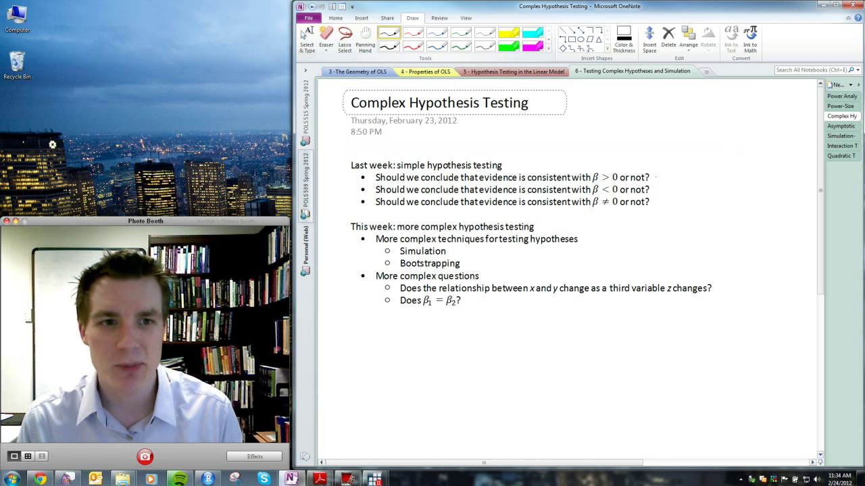
left_click(658, 173)
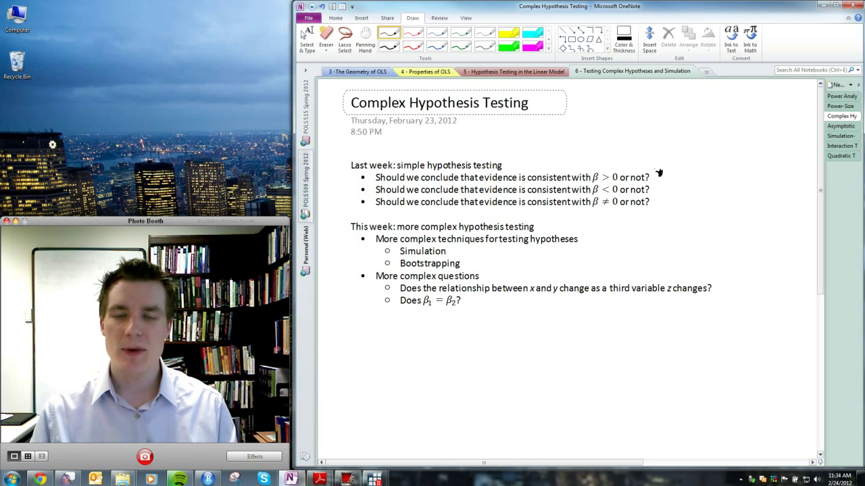
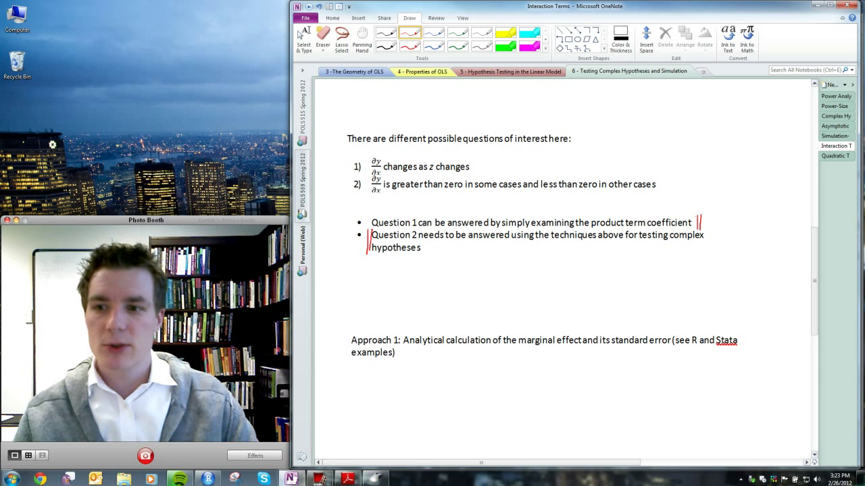
Step: Scroll the page down to the Approach 1 heading and pick the red pen
key("Escape")
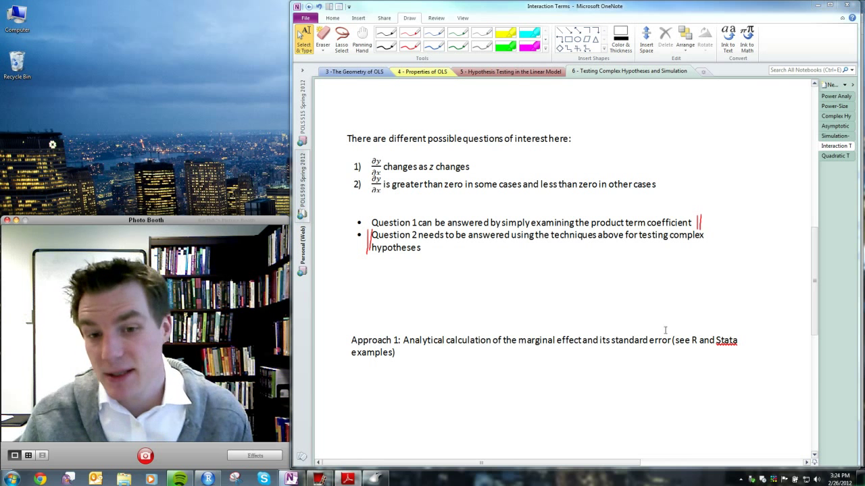
left_click(484, 292)
scroll(485, 292, "down", 5)
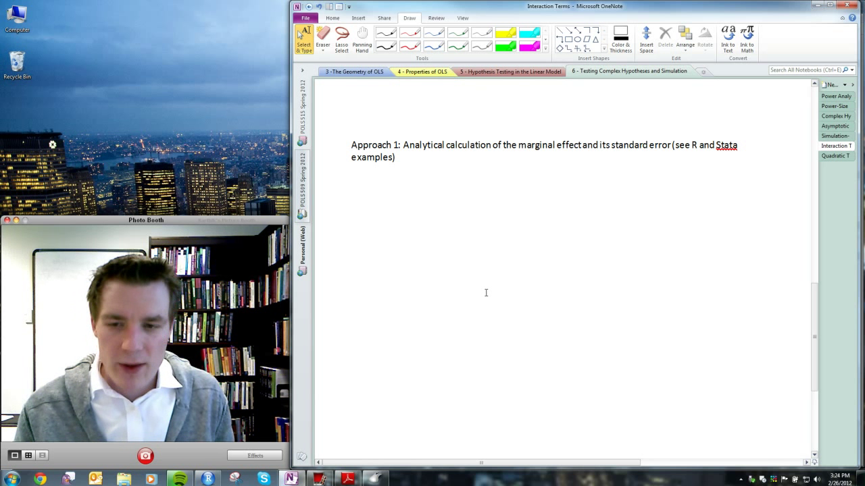
left_click(409, 32)
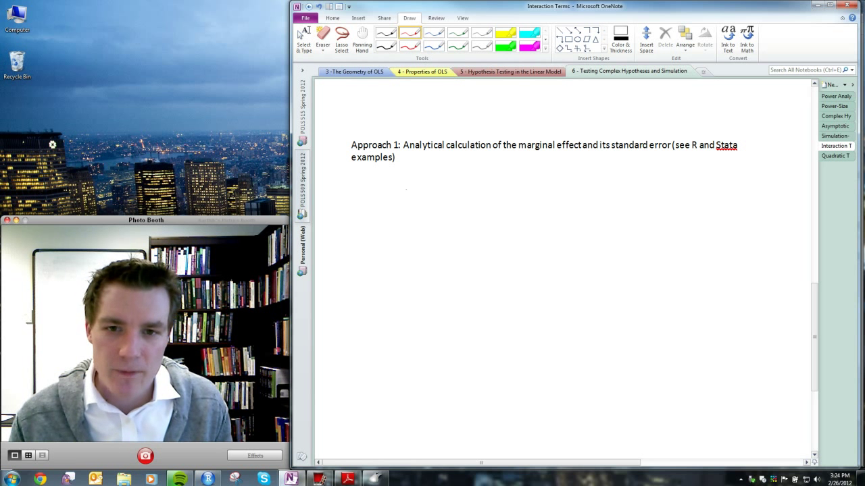
Step: Handwrite var(∂y/∂x) below the Approach 1 heading
left_click_drag(395, 197, 401, 215)
left_click_drag(384, 219, 409, 218)
left_click_drag(391, 232, 409, 238)
left_click_drag(408, 228, 402, 241)
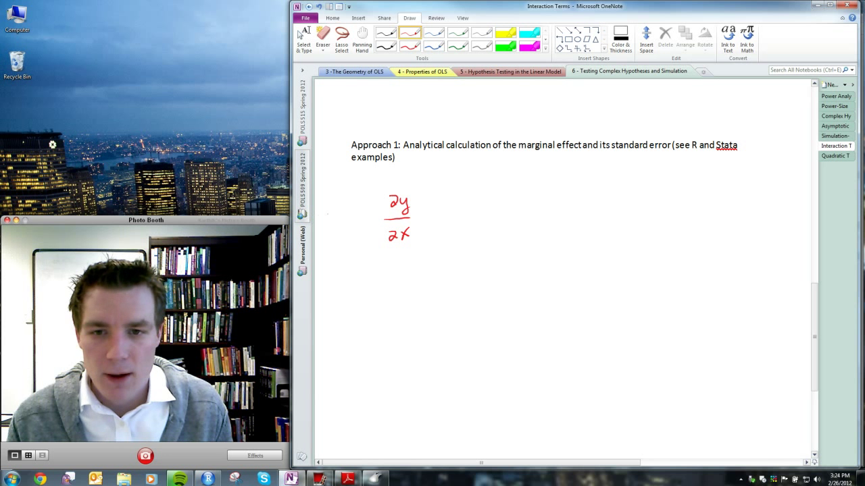
left_click_drag(332, 216, 339, 216)
mouse_move(342, 226)
left_mouse_down()
mouse_move(346, 218)
mouse_move(347, 226)
left_mouse_up()
mouse_move(353, 227)
left_mouse_down()
mouse_move(380, 198)
mouse_move(376, 238)
left_mouse_up()
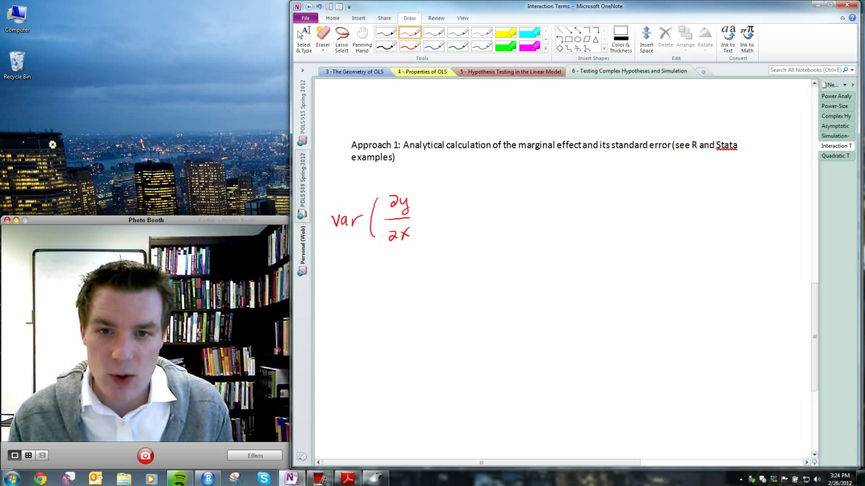
left_click_drag(415, 188, 415, 239)
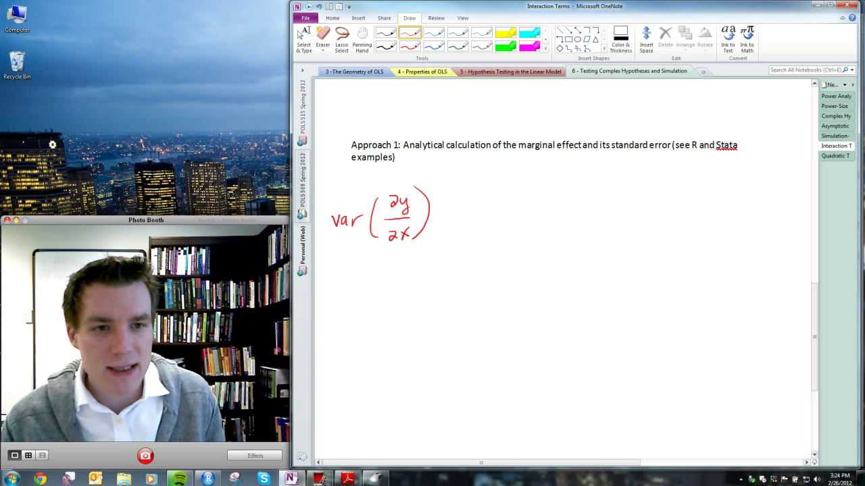
Step: Write t = (∂y/∂x − 0) / √Var(∂y/∂x) to the right
left_click_drag(661, 172, 660, 192)
left_click_drag(656, 179, 677, 180)
mouse_move(671, 186)
left_mouse_down()
mouse_move(696, 178)
mouse_move(712, 186)
mouse_move(705, 196)
left_mouse_up()
mouse_move(715, 187)
left_mouse_down()
mouse_move(722, 194)
mouse_move(750, 180)
left_mouse_up()
left_click_drag(690, 202, 766, 202)
mouse_move(694, 222)
left_mouse_down()
mouse_move(756, 214)
mouse_move(723, 224)
left_mouse_up()
left_click_drag(729, 226, 737, 225)
mouse_move(745, 220)
left_mouse_down()
mouse_move(743, 234)
mouse_move(750, 225)
mouse_move(764, 236)
left_mouse_up()
left_click_drag(772, 226, 783, 234)
left_click_drag(785, 219, 787, 236)
left_click_drag(747, 215, 794, 215)
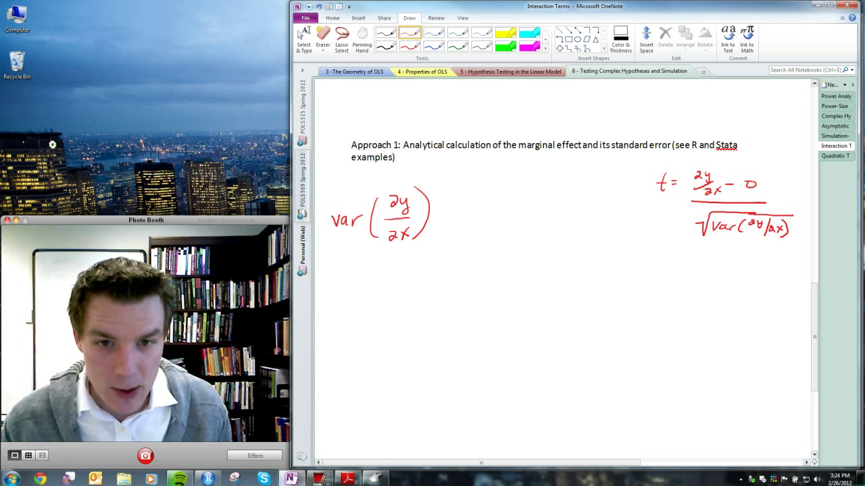
Step: Write an equals sign below var(∂y/∂x), then undo the misplaced sign
left_click_drag(330, 271, 336, 272)
left_click_drag(330, 276, 336, 277)
key("ctrl+z")
key("ctrl+z")
Step: Widen the window slightly, then write = var(β̂₁ + β̂ₚz) with a wavy underline
left_click(343, 189)
left_click_drag(310, 205, 292, 205)
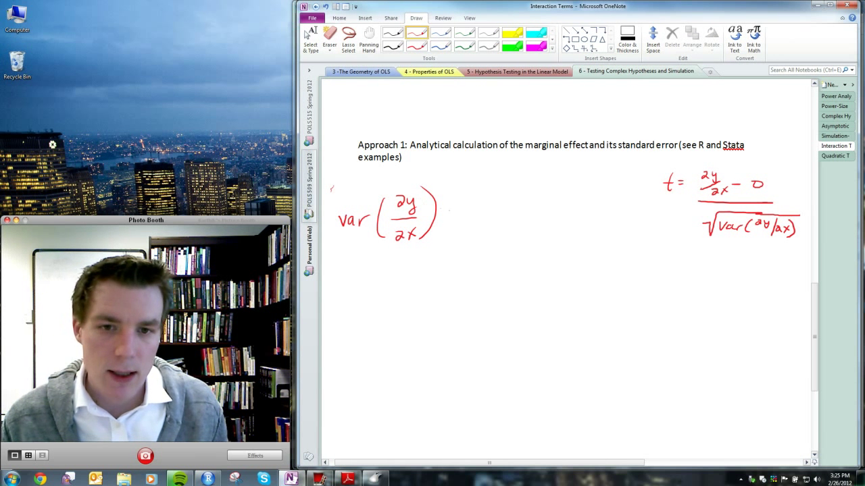
mouse_move(457, 211)
left_mouse_down()
mouse_move(503, 233)
mouse_move(506, 217)
mouse_move(512, 230)
left_mouse_up()
left_click_drag(498, 200, 506, 198)
left_click_drag(524, 205, 528, 210)
mouse_move(536, 215)
left_mouse_down()
mouse_move(534, 236)
mouse_move(539, 215)
mouse_move(549, 218)
mouse_move(525, 215)
mouse_move(539, 202)
mouse_move(563, 216)
mouse_move(561, 194)
mouse_move(564, 233)
left_mouse_up()
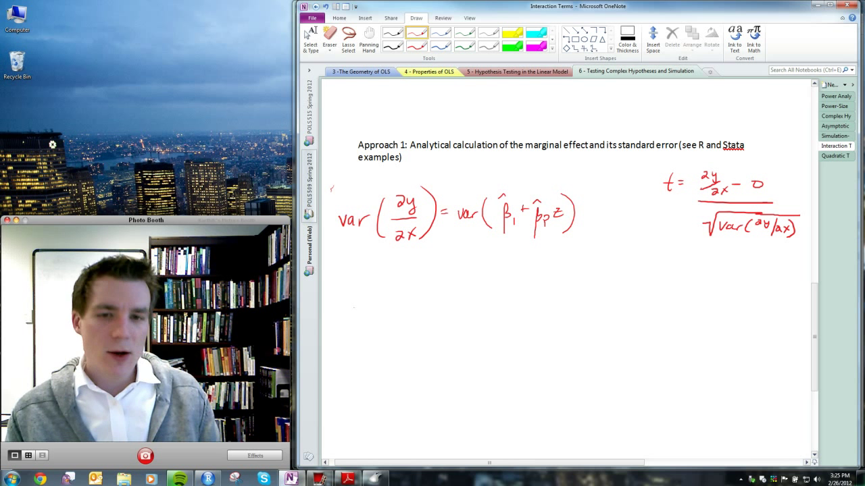
left_click_drag(469, 244, 595, 247)
Step: Write the next line: var(β̂₁) + var(β̂ₚz) + 2 cov(
left_click_drag(344, 295, 351, 295)
mouse_move(355, 296)
left_mouse_down()
mouse_move(330, 296)
mouse_move(380, 285)
mouse_move(392, 315)
left_mouse_up()
left_click_drag(392, 294, 399, 309)
mouse_move(387, 286)
left_mouse_down()
mouse_move(396, 285)
mouse_move(407, 310)
left_mouse_up()
mouse_move(423, 292)
left_mouse_down()
mouse_move(423, 305)
mouse_move(443, 294)
mouse_move(451, 303)
left_mouse_up()
mouse_move(454, 303)
left_mouse_down()
mouse_move(481, 297)
mouse_move(481, 314)
mouse_move(480, 294)
mouse_move(489, 313)
mouse_move(527, 294)
left_mouse_up()
mouse_move(524, 288)
left_mouse_down()
mouse_move(525, 300)
mouse_move(555, 296)
left_mouse_up()
mouse_move(565, 289)
left_mouse_down()
mouse_move(587, 278)
mouse_move(603, 299)
mouse_move(590, 311)
mouse_move(604, 287)
mouse_move(631, 304)
mouse_move(631, 291)
mouse_move(637, 297)
mouse_move(623, 267)
mouse_move(651, 290)
mouse_move(652, 277)
mouse_move(658, 302)
left_mouse_up()
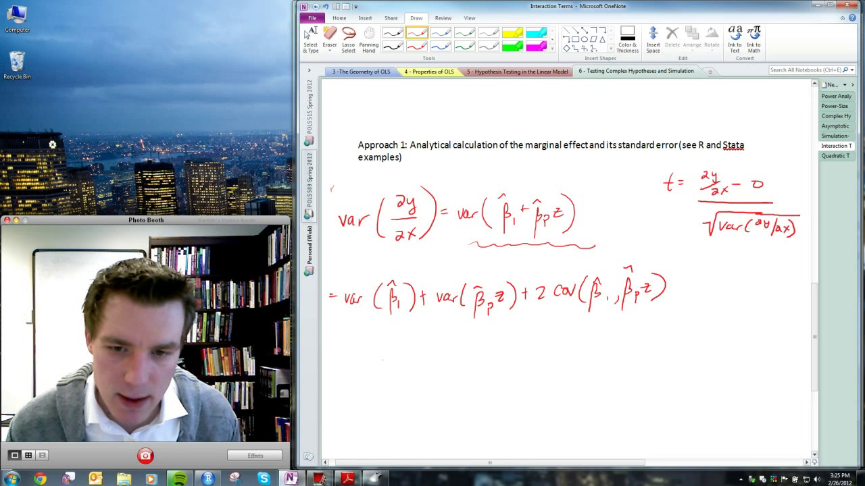
Step: Write the third line = var(β̂₁) + z², erasing and rewriting the z² term
left_click_drag(340, 350, 348, 350)
mouse_move(340, 356)
left_mouse_down()
mouse_move(361, 359)
mouse_move(365, 350)
left_mouse_up()
left_click_drag(373, 353, 383, 351)
mouse_move(396, 341)
left_mouse_down()
mouse_move(394, 362)
mouse_move(416, 360)
mouse_move(414, 345)
mouse_move(422, 362)
mouse_move(444, 351)
left_mouse_up()
mouse_move(440, 345)
left_mouse_down()
mouse_move(440, 357)
mouse_move(460, 342)
mouse_move(463, 352)
mouse_move(470, 338)
left_mouse_up()
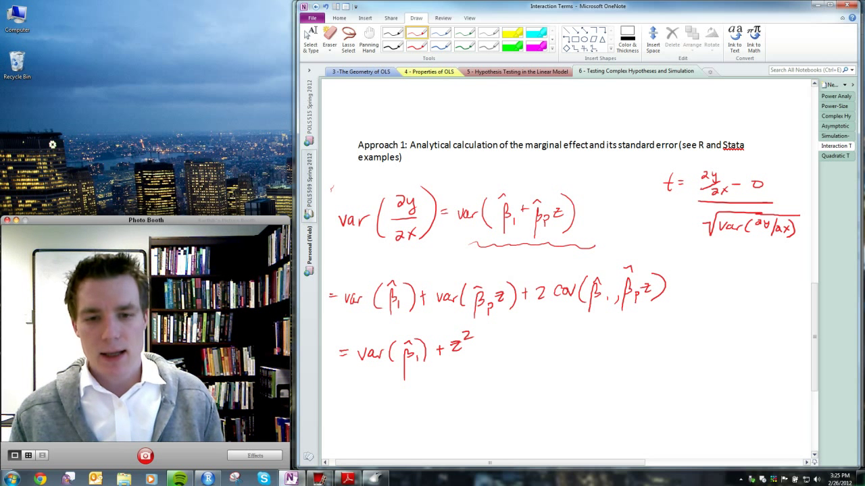
left_click_drag(492, 353, 459, 346)
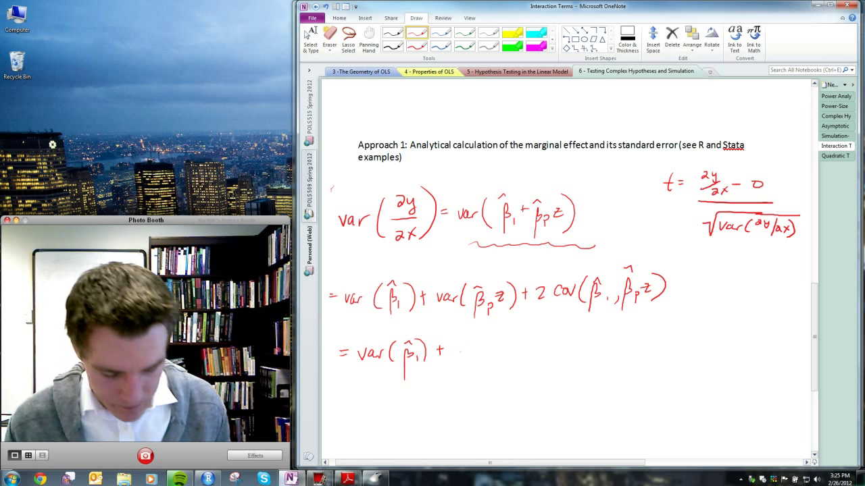
mouse_move(451, 354)
left_mouse_down()
mouse_move(465, 341)
mouse_move(492, 346)
mouse_move(512, 365)
mouse_move(528, 350)
mouse_move(518, 330)
mouse_move(533, 361)
left_mouse_up()
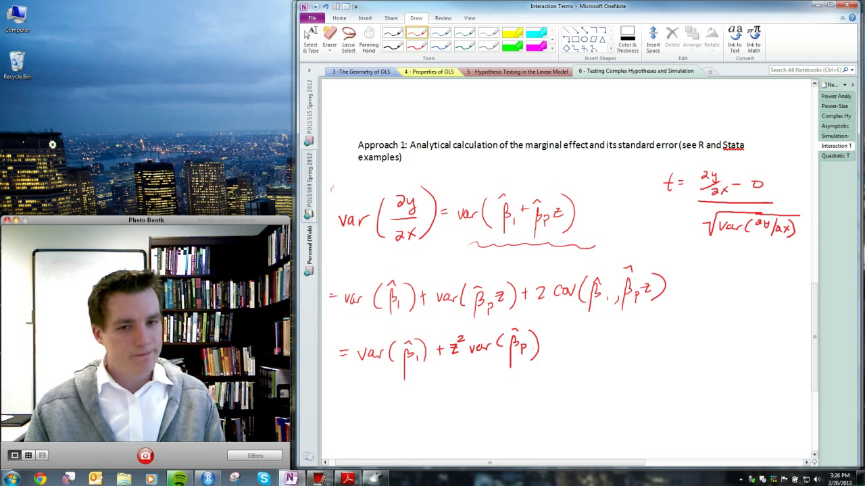
Step: Write var(Ax) = A² var(x) above the Approach 1 heading
mouse_move(384, 112)
left_mouse_down()
mouse_move(399, 120)
mouse_move(403, 112)
left_mouse_up()
mouse_move(415, 105)
left_mouse_down()
mouse_move(415, 123)
mouse_move(479, 117)
mouse_move(484, 104)
mouse_move(508, 114)
left_mouse_up()
left_click_drag(511, 113, 549, 117)
mouse_move(569, 115)
left_mouse_down()
mouse_move(575, 98)
mouse_move(580, 114)
left_mouse_up()
Step: Annotate the rule with 'A constant' and 'x random' beneath it
left_click_drag(591, 104, 593, 111)
left_click_drag(597, 105, 609, 111)
mouse_move(617, 104)
left_mouse_down()
mouse_move(612, 112)
mouse_move(620, 113)
left_mouse_up()
left_click_drag(627, 106, 637, 112)
left_click_drag(640, 96, 641, 114)
left_click_drag(635, 102, 647, 102)
left_click_drag(567, 123, 575, 131)
mouse_move(575, 122)
left_mouse_down()
mouse_move(566, 131)
mouse_move(596, 127)
left_mouse_up()
left_click_drag(603, 127, 616, 132)
mouse_move(623, 119)
left_mouse_down()
mouse_move(621, 132)
mouse_move(644, 132)
left_mouse_up()
left_click(653, 124)
left_click(652, 130)
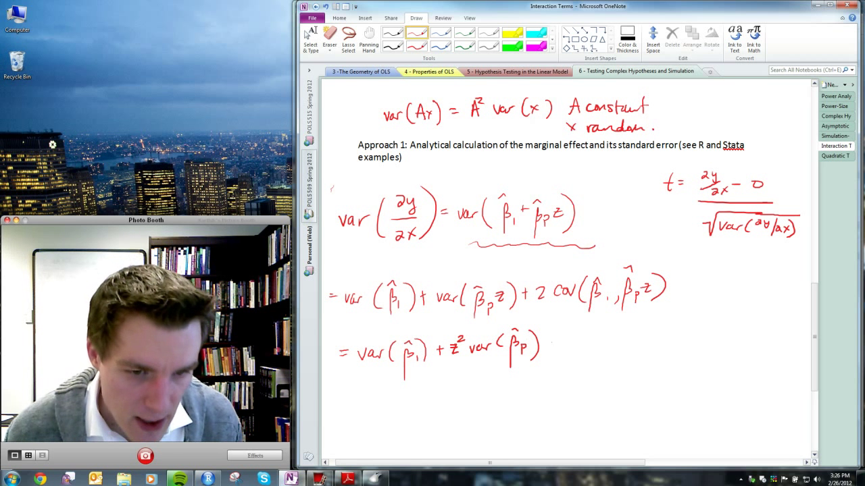
Step: Append + 2z cov(β̂₁, β̂ₚ) to the final line and underline it wavily
left_click_drag(546, 343, 556, 342)
mouse_move(551, 337)
left_mouse_down()
mouse_move(551, 347)
mouse_move(566, 344)
left_mouse_up()
left_click(566, 348)
mouse_move(578, 334)
left_mouse_down()
mouse_move(616, 338)
mouse_move(638, 352)
mouse_move(654, 343)
mouse_move(660, 351)
mouse_move(647, 323)
mouse_move(660, 352)
left_mouse_up()
left_click(662, 341)
mouse_move(670, 340)
left_mouse_down()
mouse_move(704, 345)
mouse_move(691, 323)
mouse_move(701, 350)
left_mouse_up()
left_click(690, 341)
left_click_drag(353, 371, 723, 360)
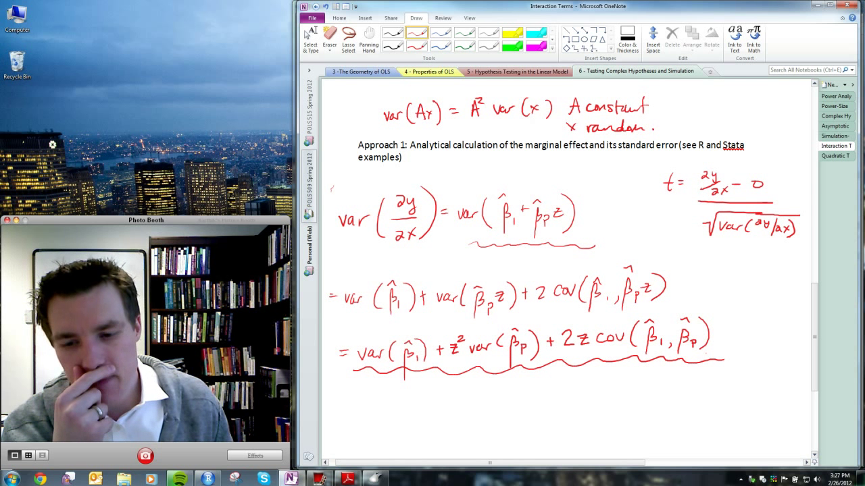
Step: Circle the z in β̂ₚz with the blue pen
left_click(310, 40)
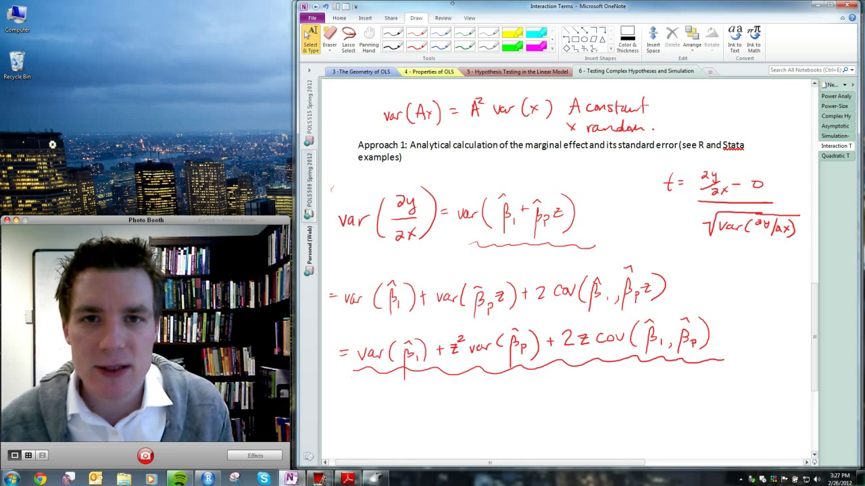
left_click(440, 32)
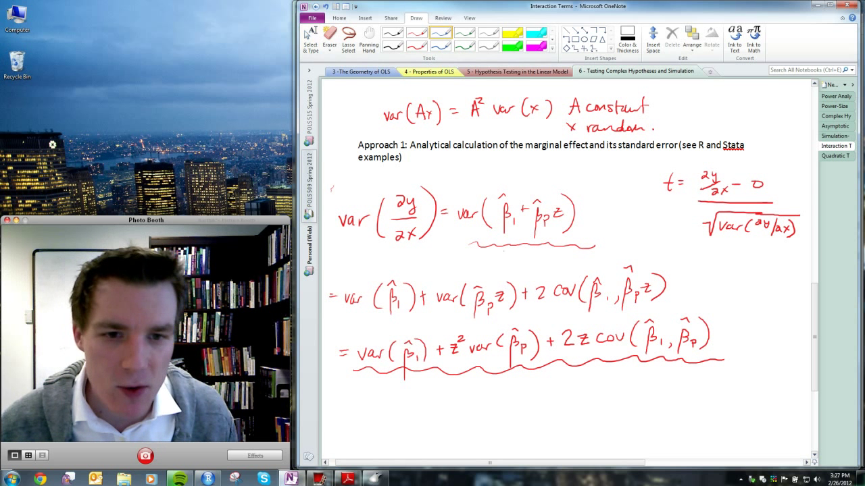
mouse_move(566, 204)
left_mouse_down()
mouse_move(551, 222)
mouse_move(573, 211)
left_mouse_up()
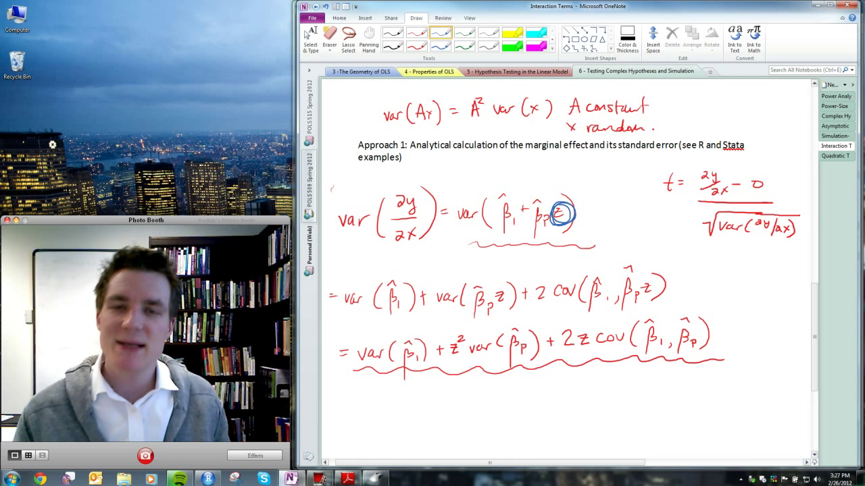
key("Escape")
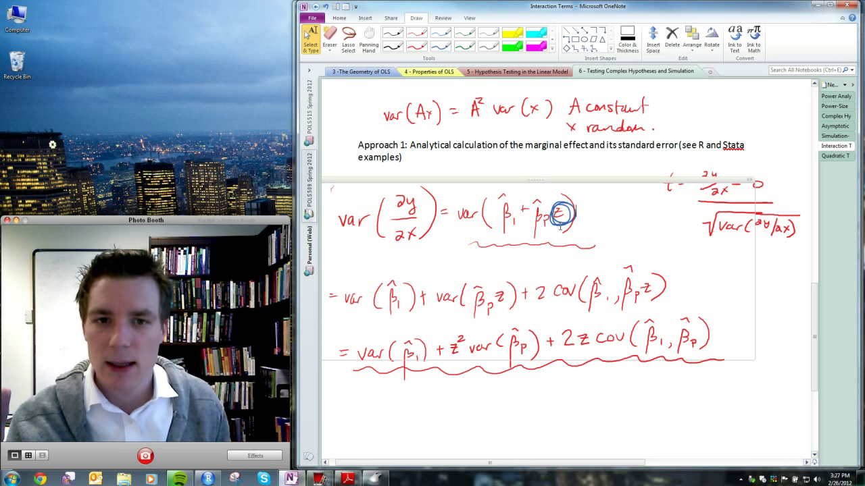
Step: Return to selection mode and switch over to RStudio from the taskbar
left_click(441, 32)
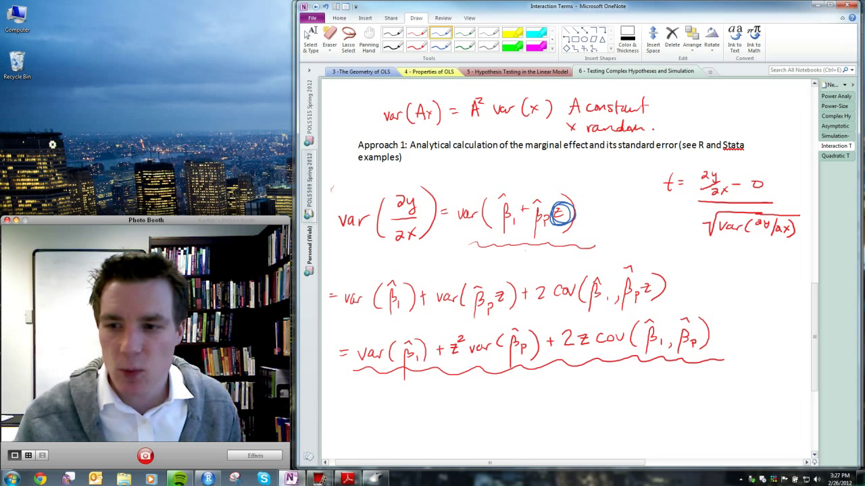
key("Escape")
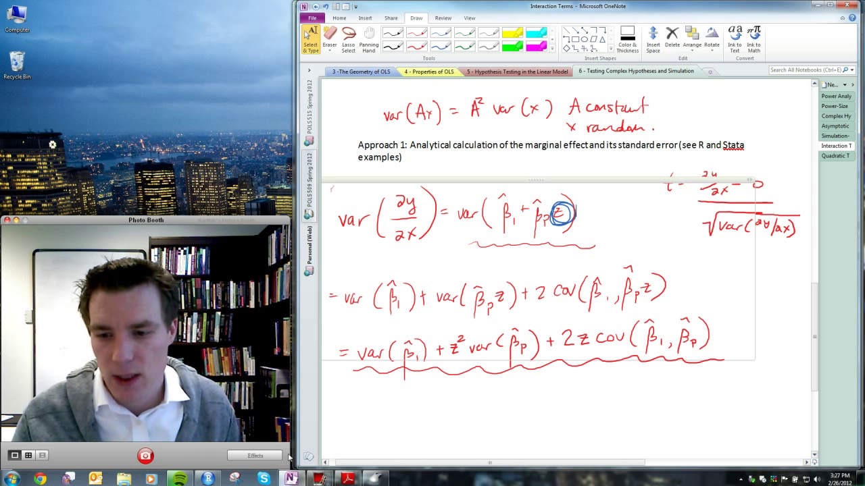
left_click(206, 480)
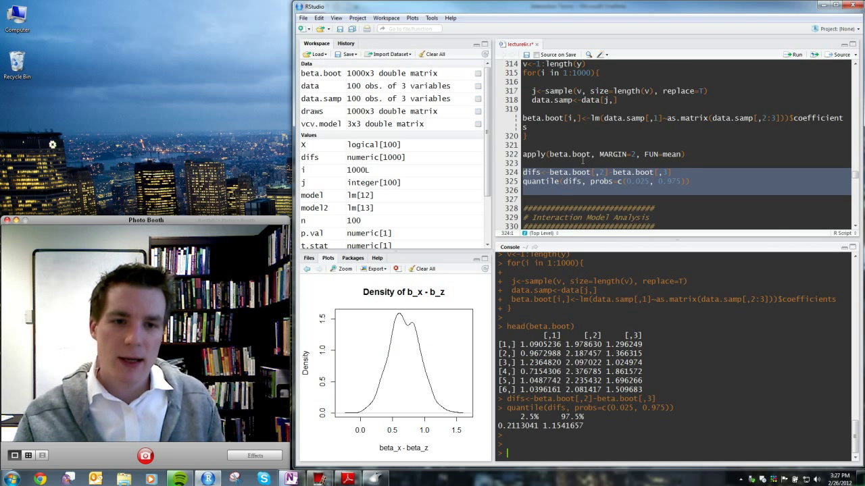
Step: Add set.seed(2347823) on a new line after rm(list=ls())
scroll(598, 141, "down", 5)
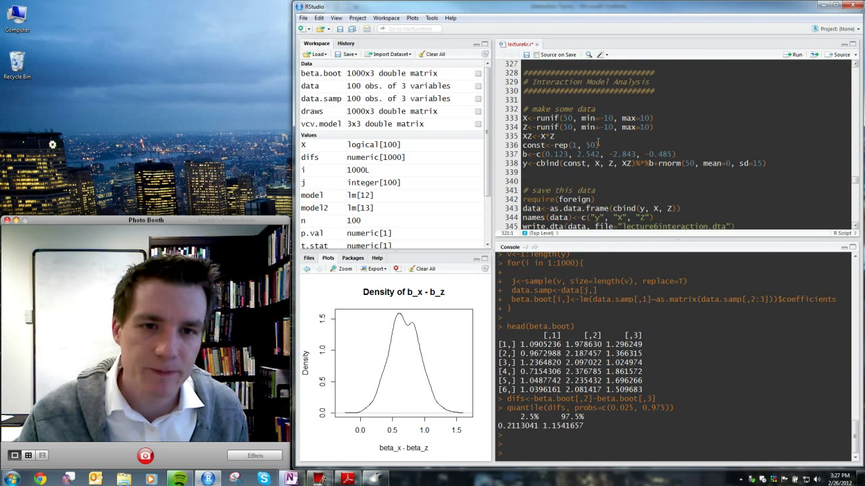
scroll(598, 141, "down", 1)
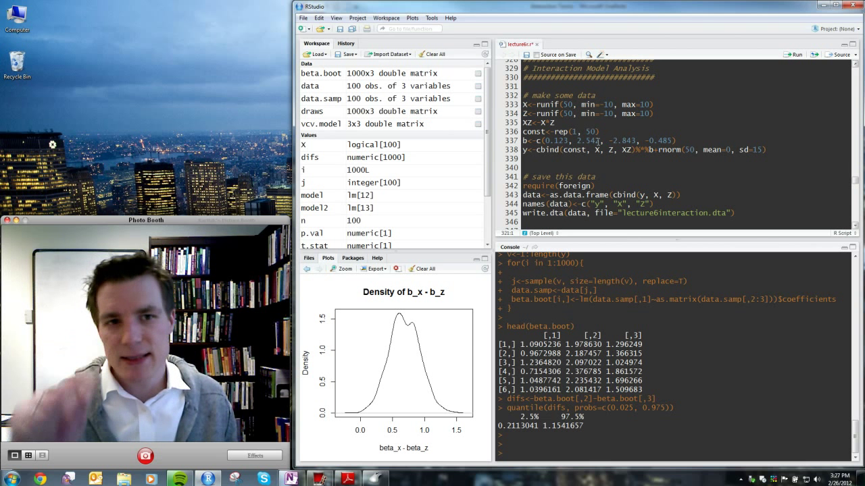
left_click(530, 87)
key("Return")
type("rm(list")
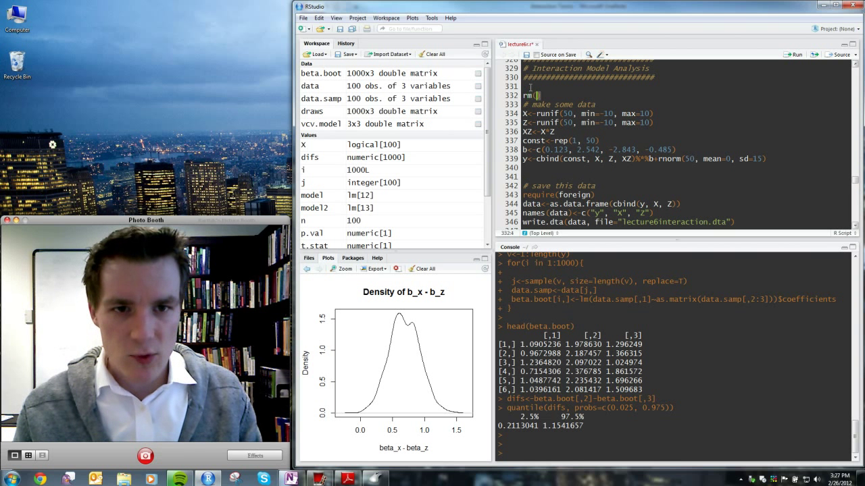
type("=ls(")
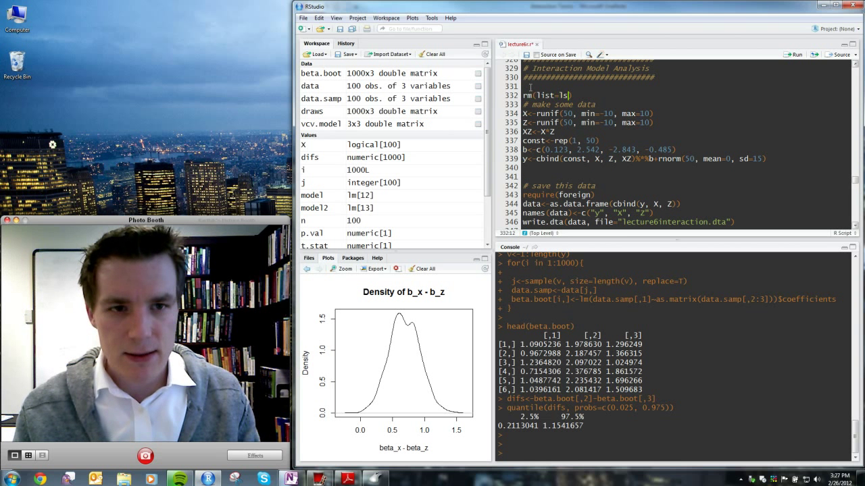
type("))")
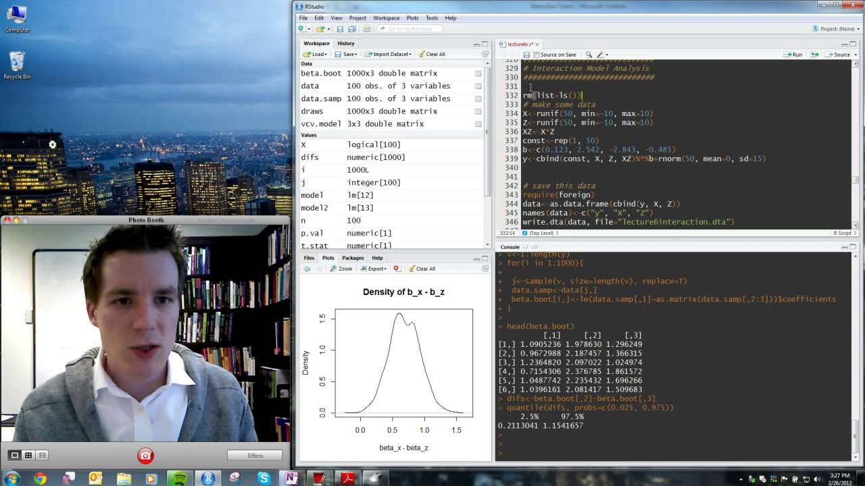
key("Return")
type("set.seed(2347823")
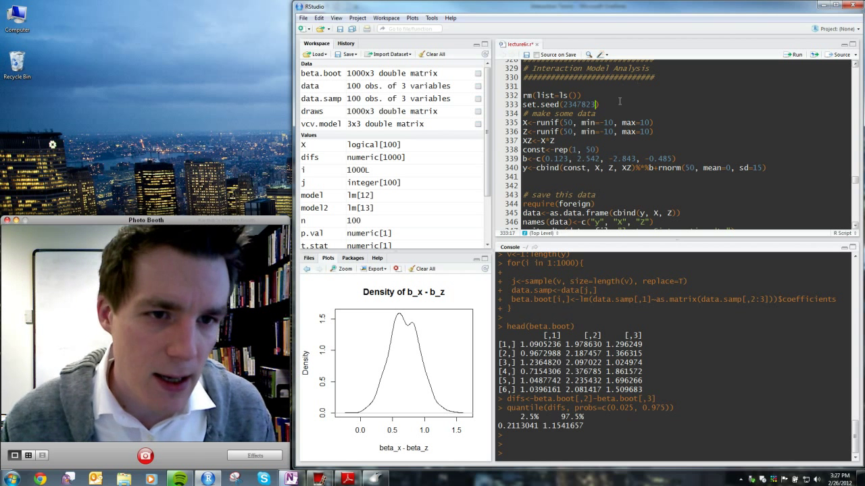
type(")")
key("Return")
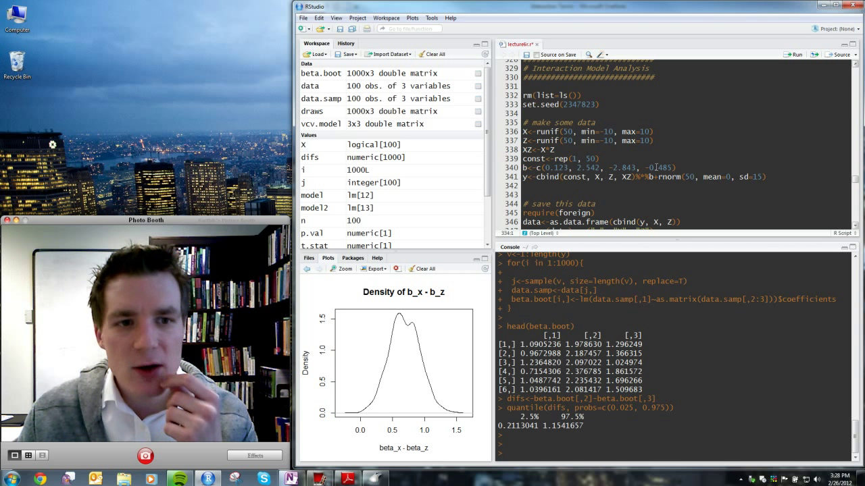
Step: Select the data-generation and save block, lines 332–348
scroll(657, 170, "down", 3)
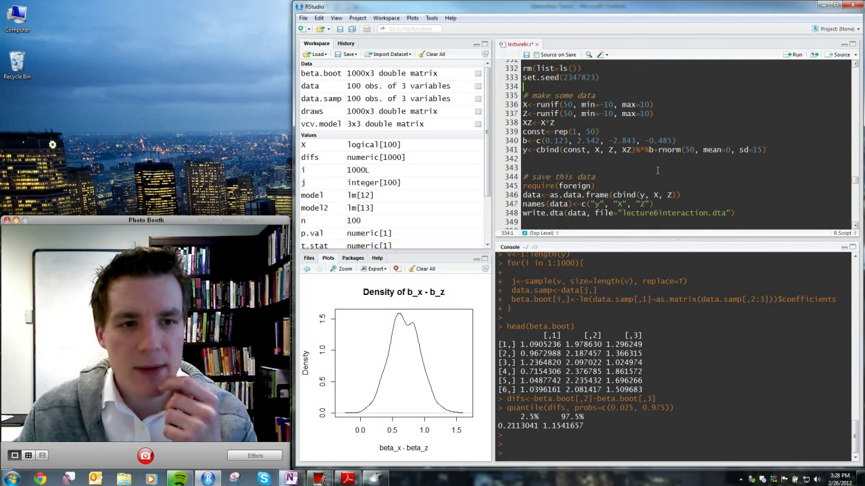
scroll(656, 171, "up", 1)
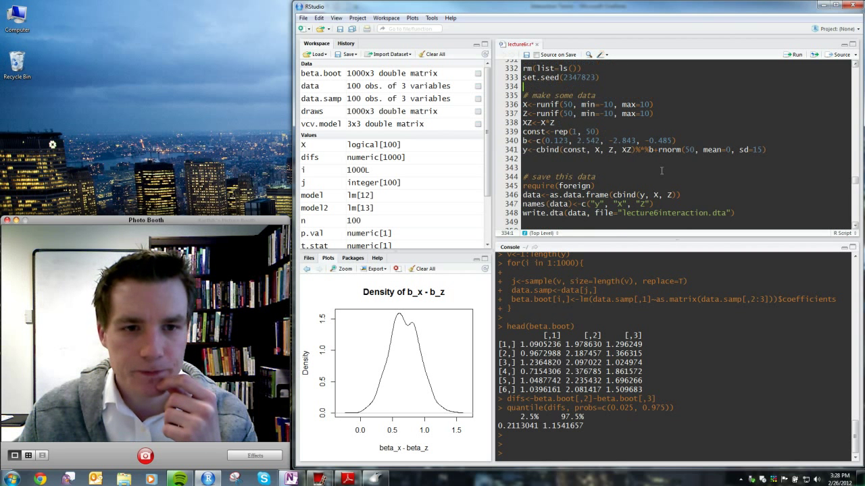
scroll(608, 196, "down", 1)
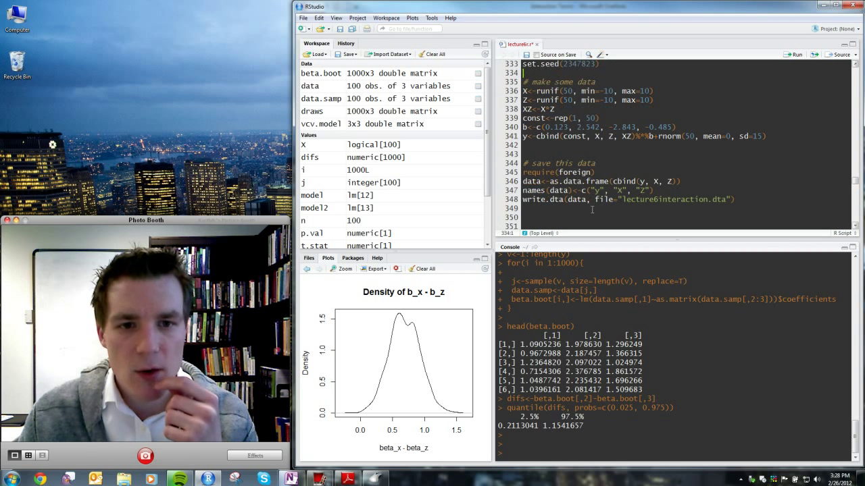
left_click_drag(567, 209, 521, 88)
Step: Run the data-generation block, then clear memory and reload the saved interaction data
key("ctrl+Return")
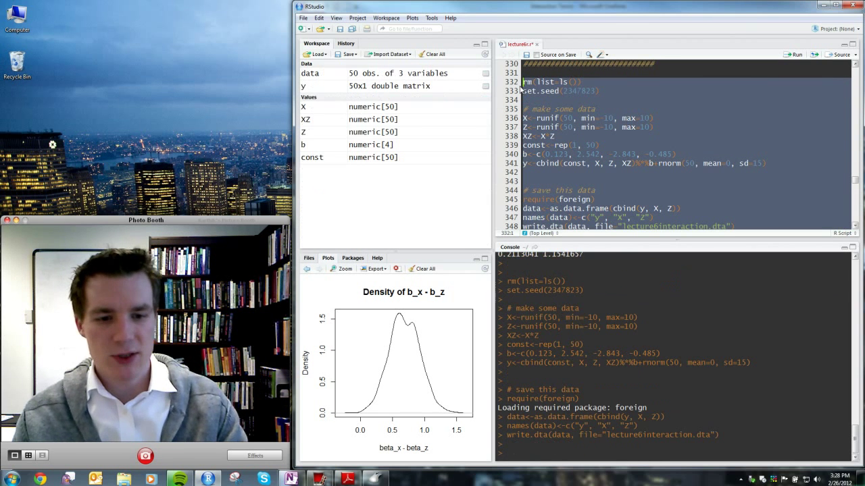
scroll(547, 129, "down", 5)
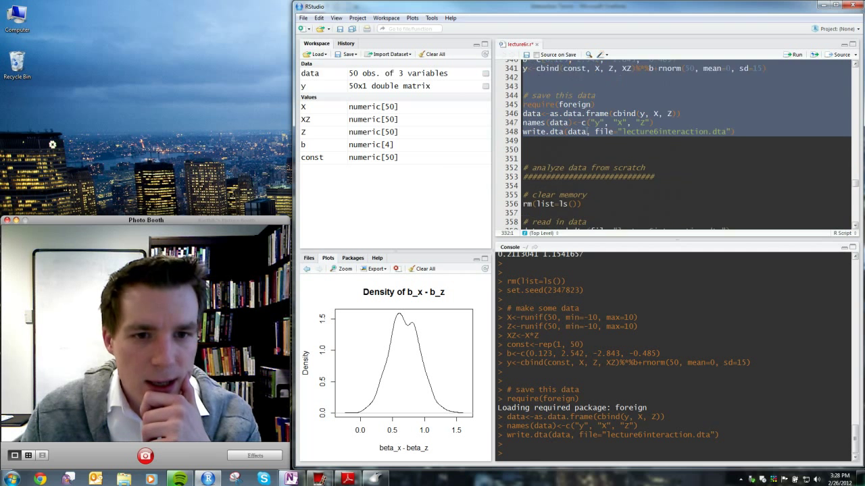
left_click_drag(547, 129, 512, 181)
key("ctrl+Return")
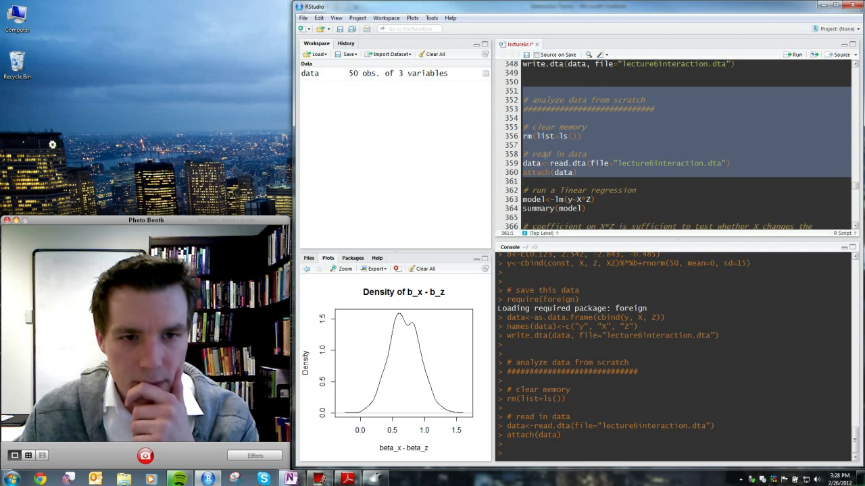
Step: Clear all plots from the Plots history, confirming with Yes
scroll(557, 154, "down", 1)
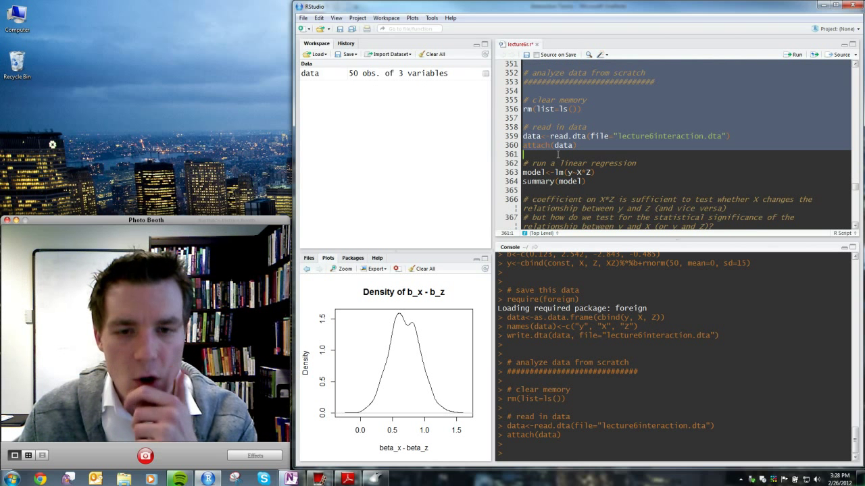
left_click(413, 271)
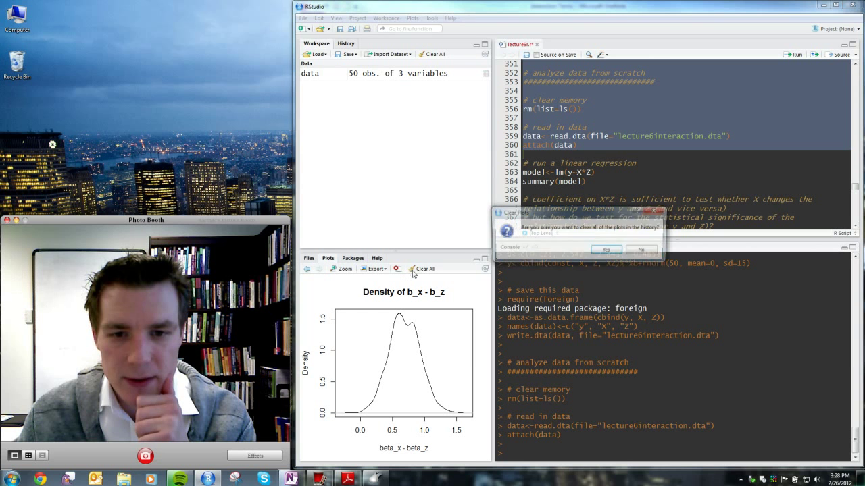
left_click(603, 250)
Step: Fit lm(y ~ X * Z) and review its summary (X:Z −0.44295, R-squared 0.8156)
left_click_drag(540, 188, 510, 173)
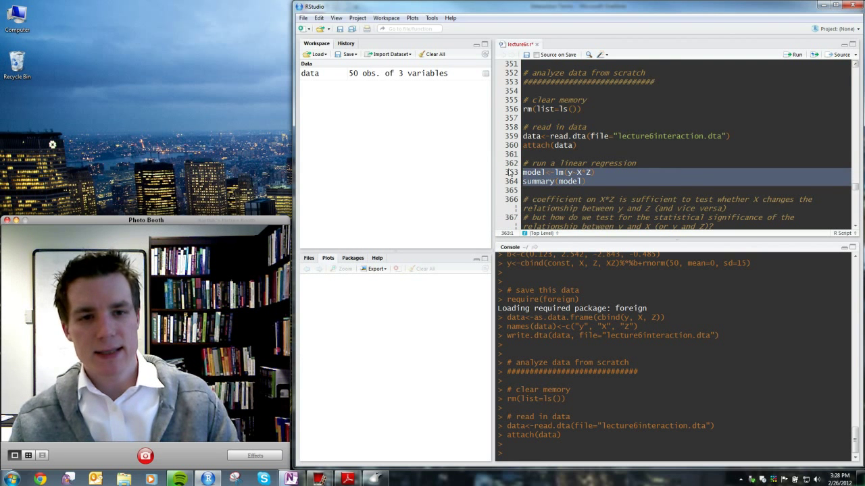
key("ctrl+Return")
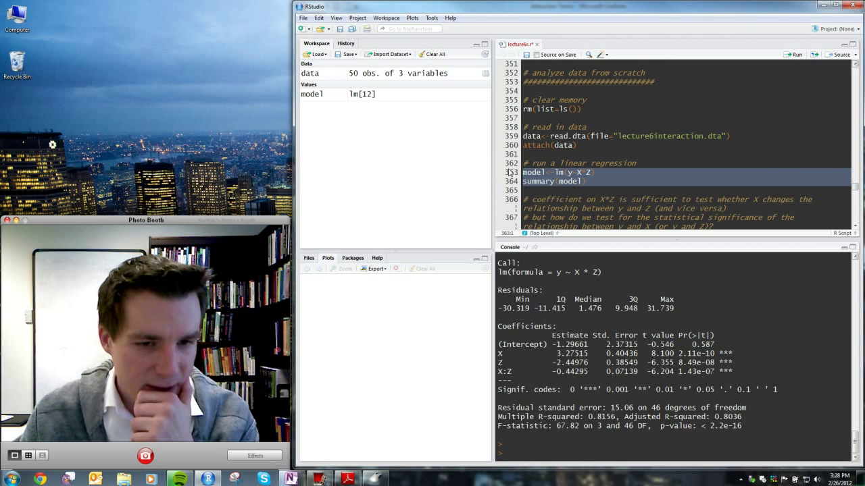
scroll(598, 159, "up", 6)
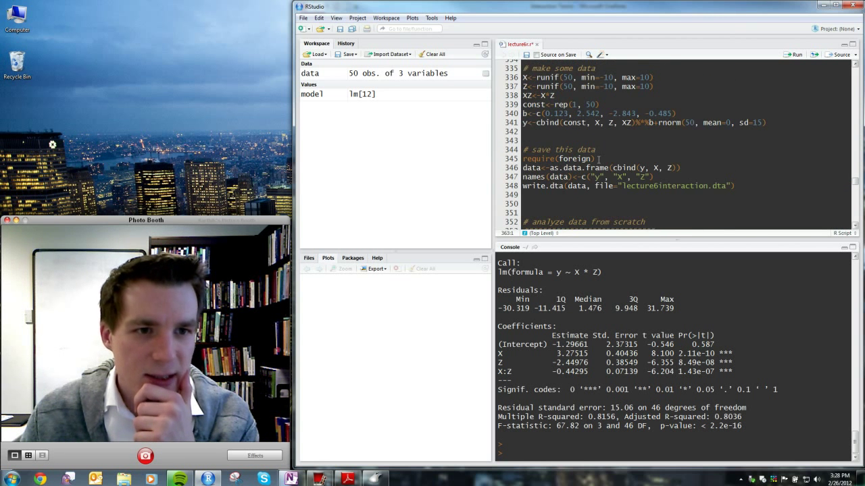
scroll(598, 159, "down", 4)
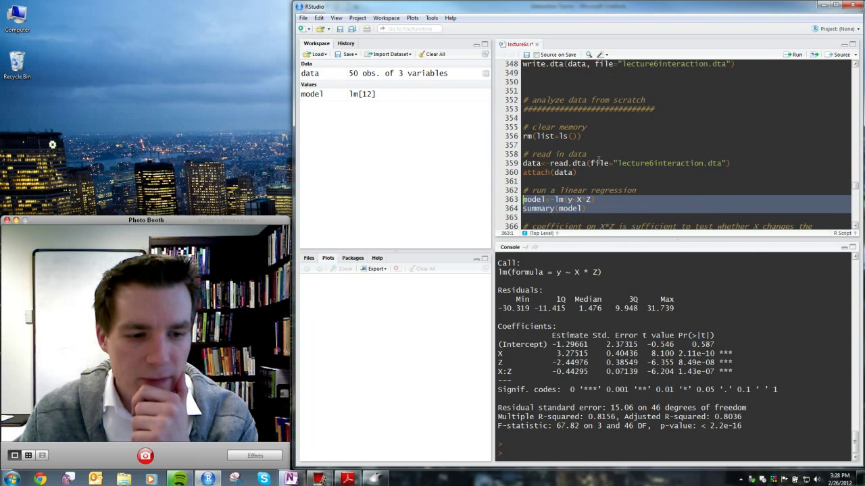
scroll(598, 159, "down", 1)
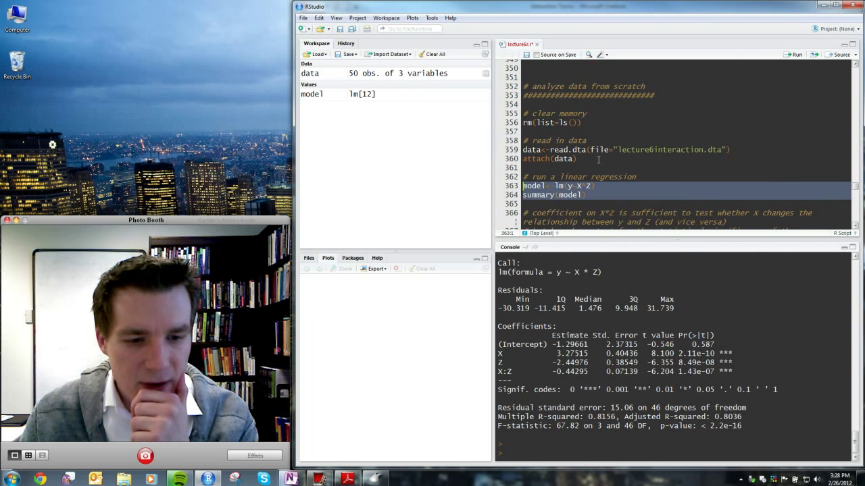
scroll(598, 160, "up", 5)
scroll(598, 159, "down", 5)
scroll(598, 159, "down", 2)
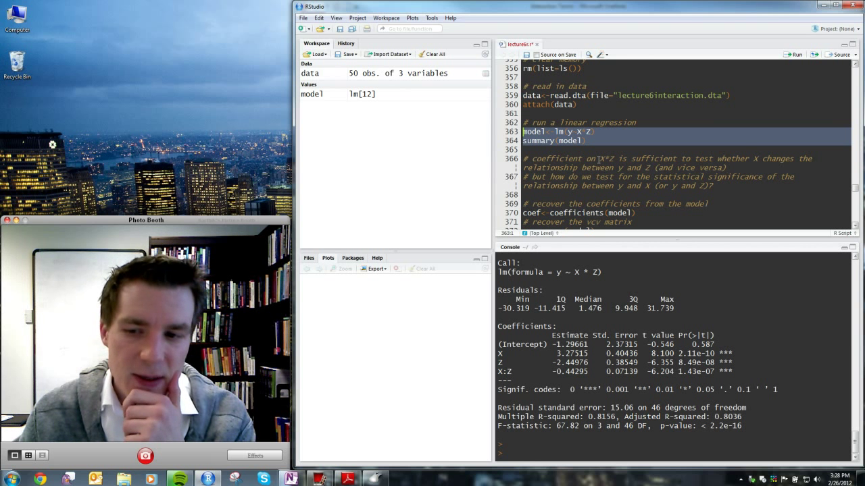
scroll(598, 159, "down", 2)
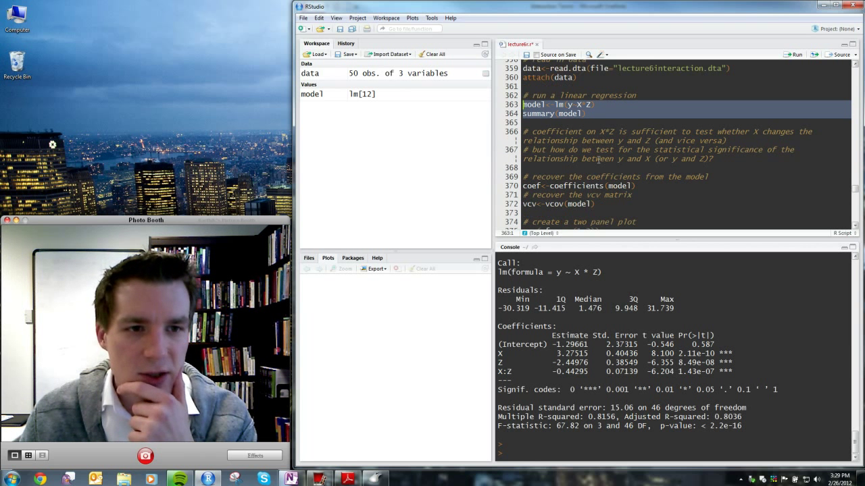
scroll(598, 160, "down", 1)
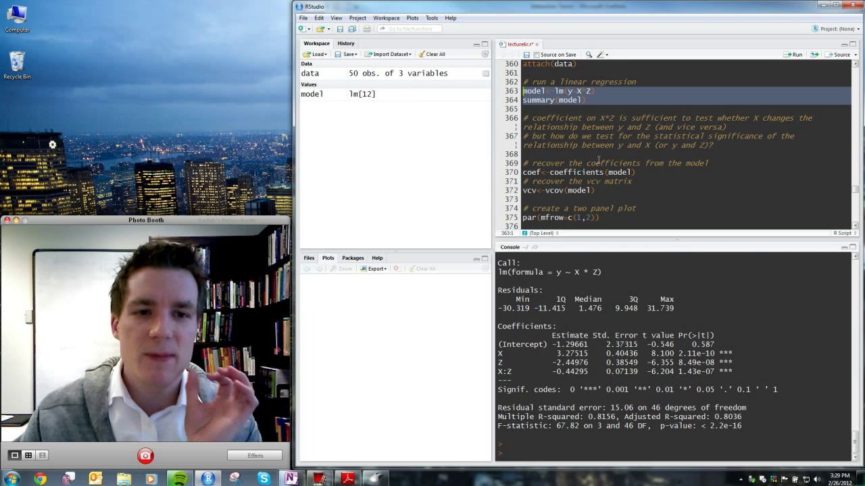
scroll(598, 159, "down", 2)
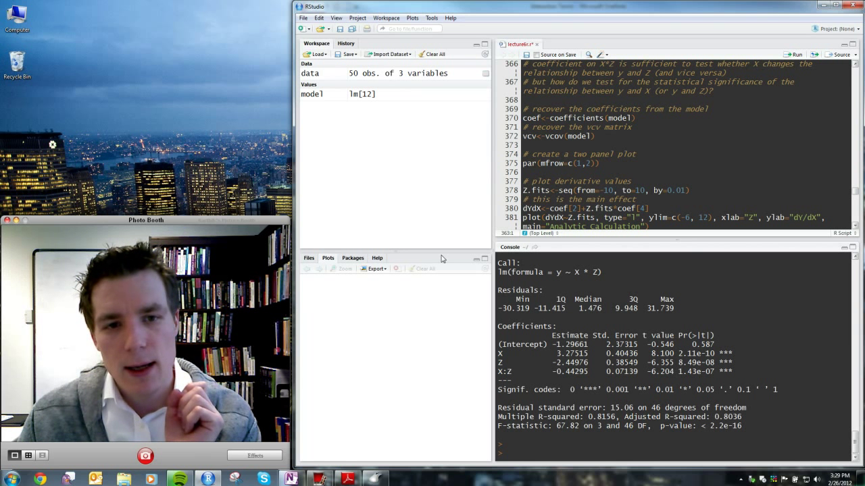
left_click_drag(524, 145, 503, 110)
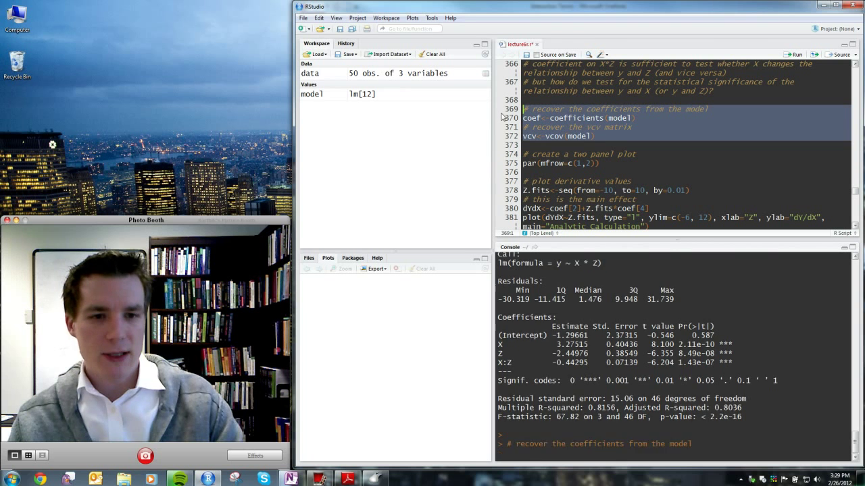
key("ctrl+Return")
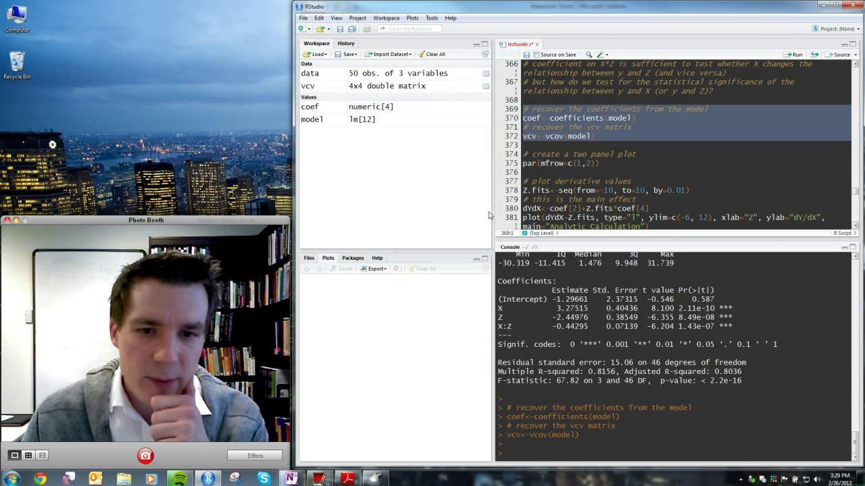
mouse_move(493, 214)
left_mouse_down()
mouse_move(506, 220)
mouse_move(498, 221)
left_mouse_up()
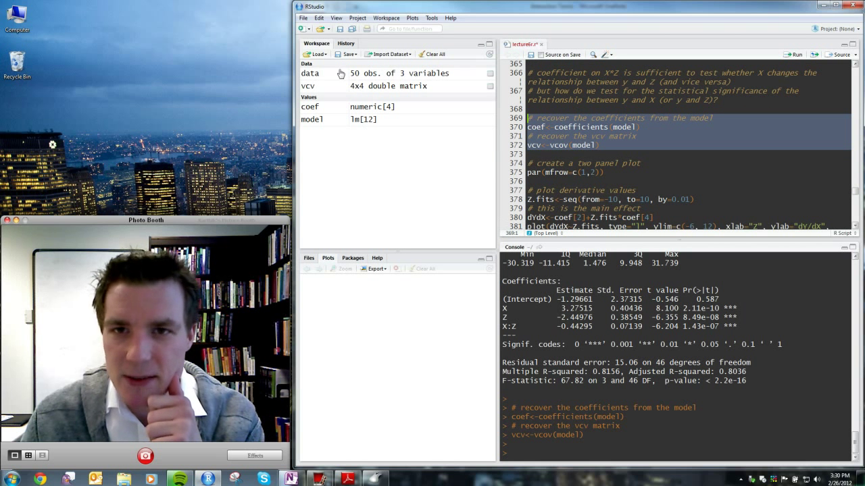
left_click(837, 5)
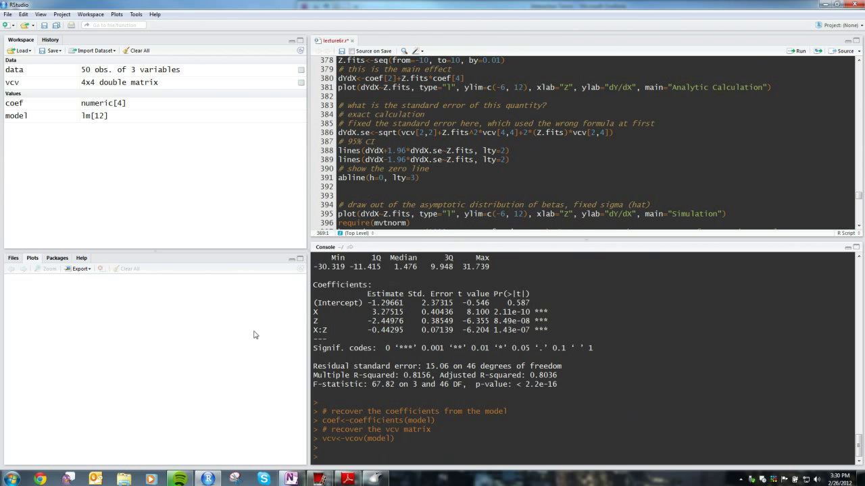
left_click_drag(310, 240, 325, 241)
scroll(406, 115, "up", 2)
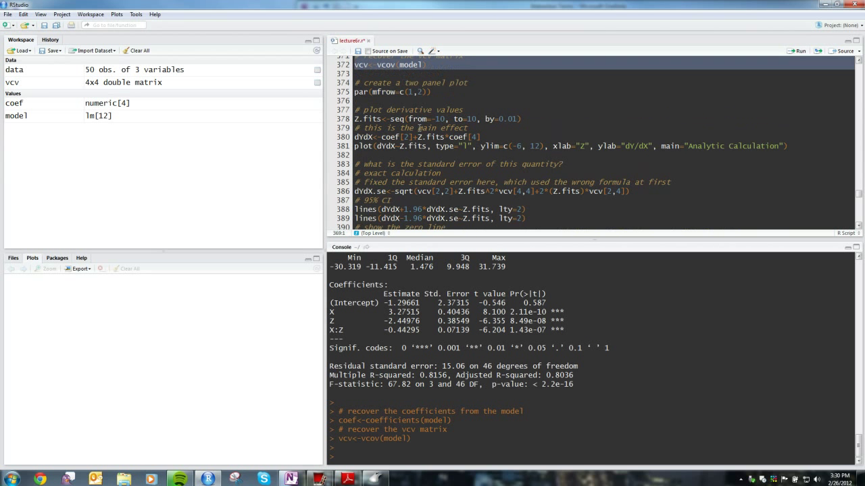
left_click_drag(372, 89, 358, 133)
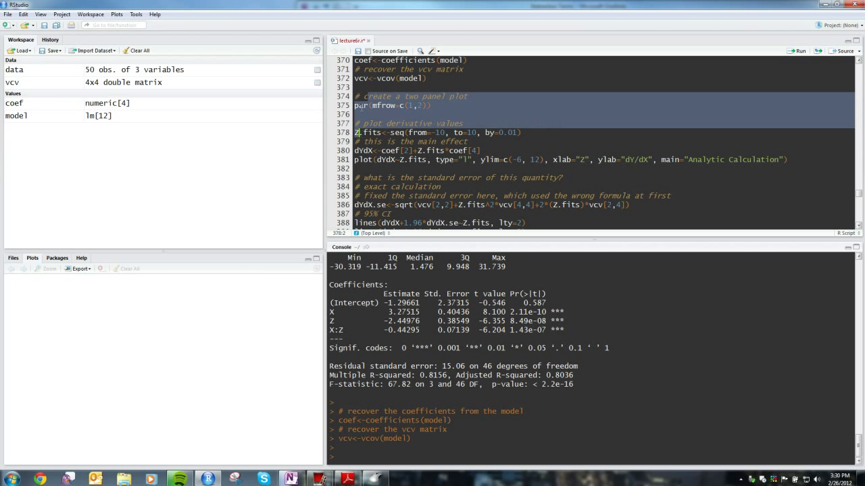
left_click_drag(356, 87, 346, 142)
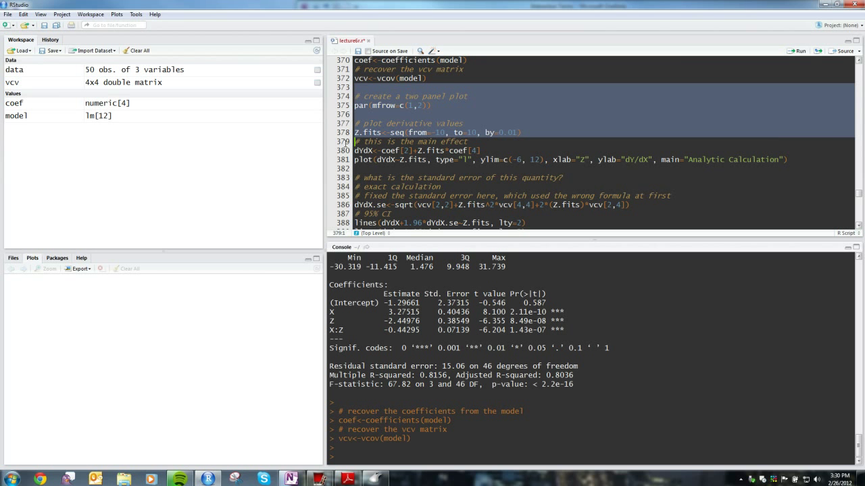
scroll(466, 132, "up", 1)
scroll(466, 132, "up", 5)
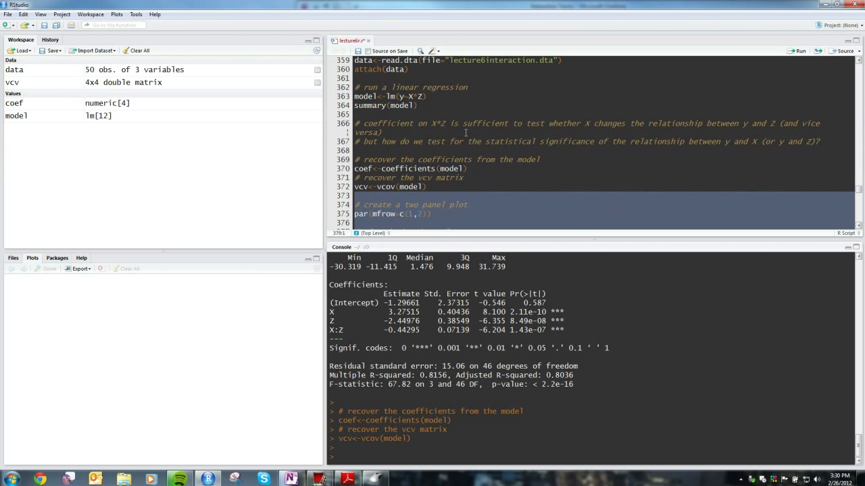
scroll(466, 132, "down", 3)
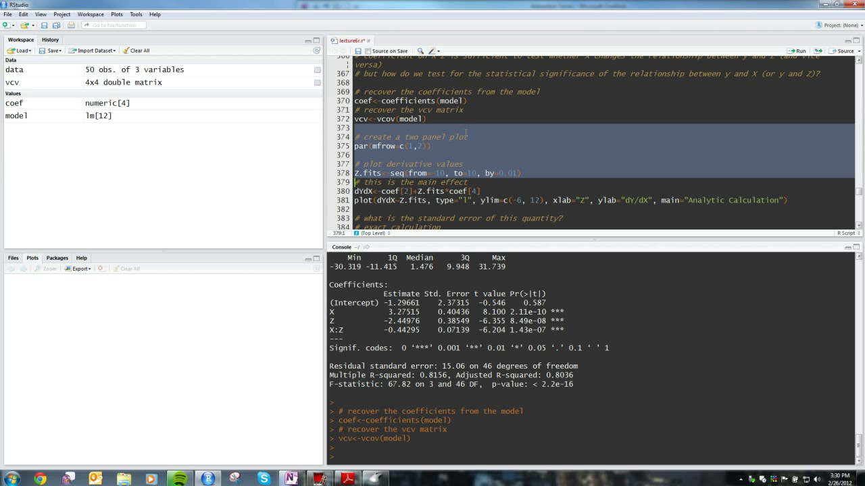
scroll(466, 133, "down", 1)
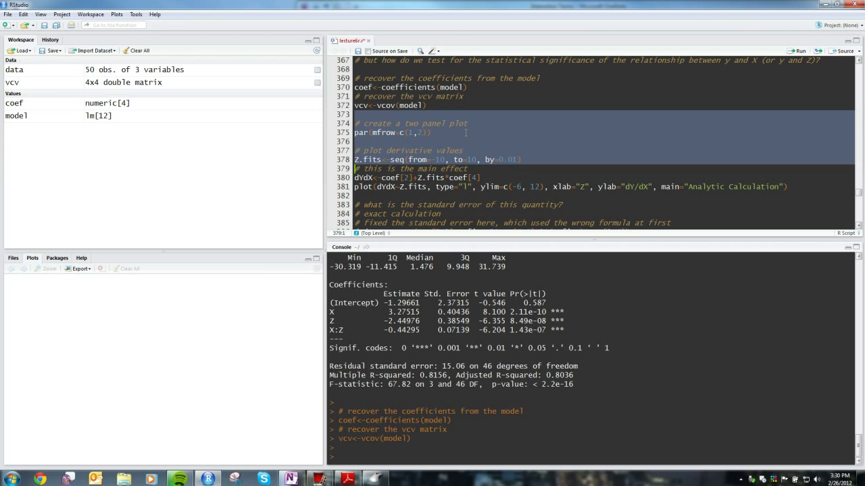
scroll(466, 133, "up", 12)
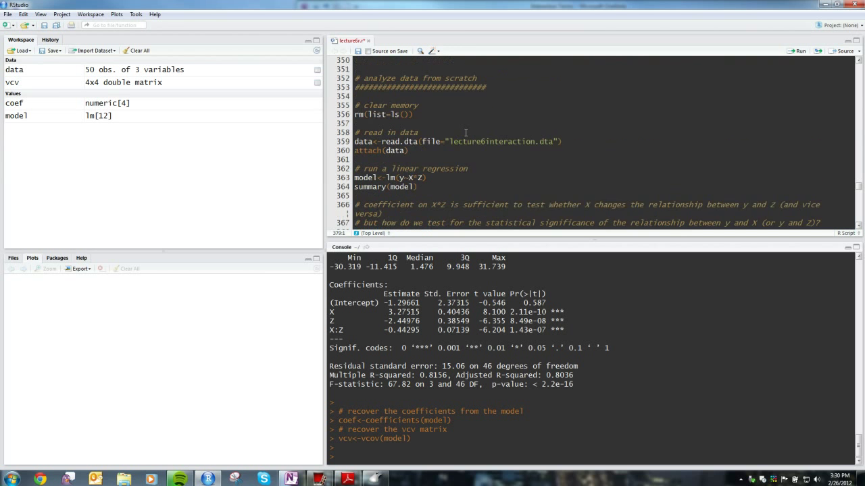
scroll(465, 133, "up", 4)
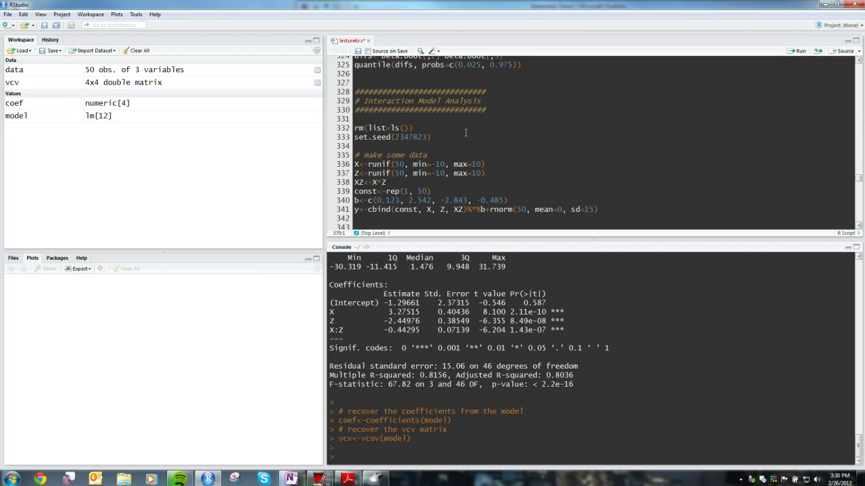
scroll(466, 133, "down", 12)
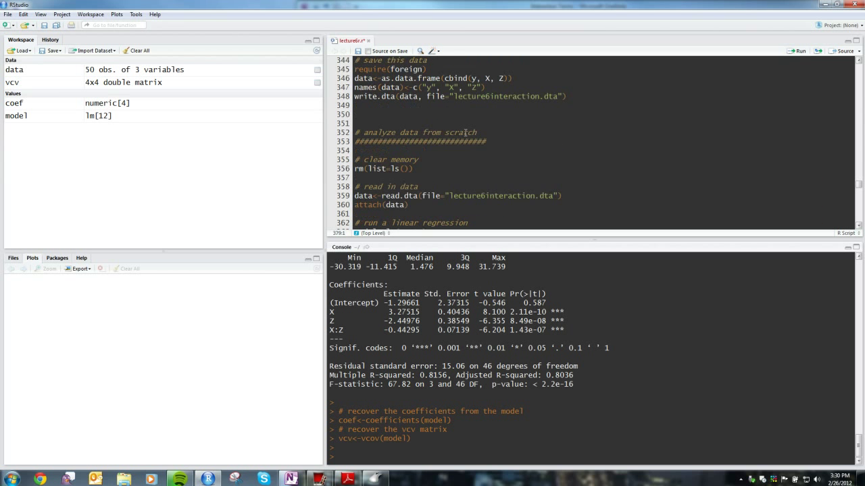
scroll(466, 133, "down", 2)
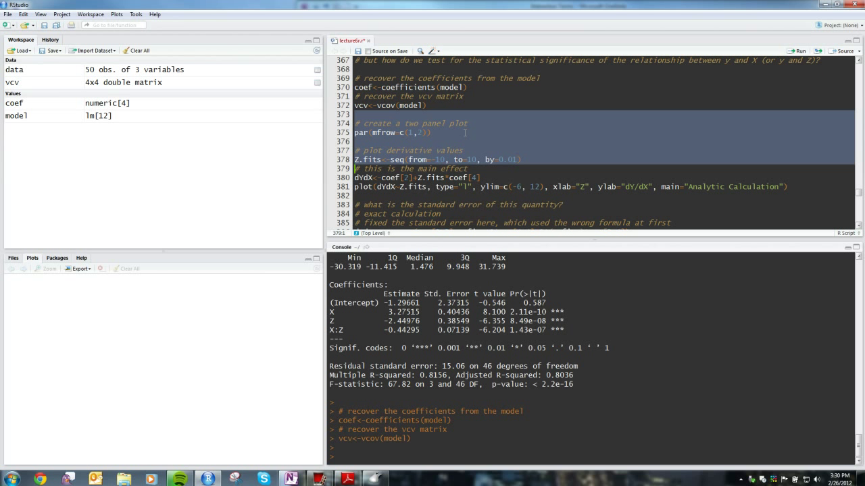
Step: Run the two-panel layout and Z.fits lines, then print Z.fits in the console
key("ctrl+Return")
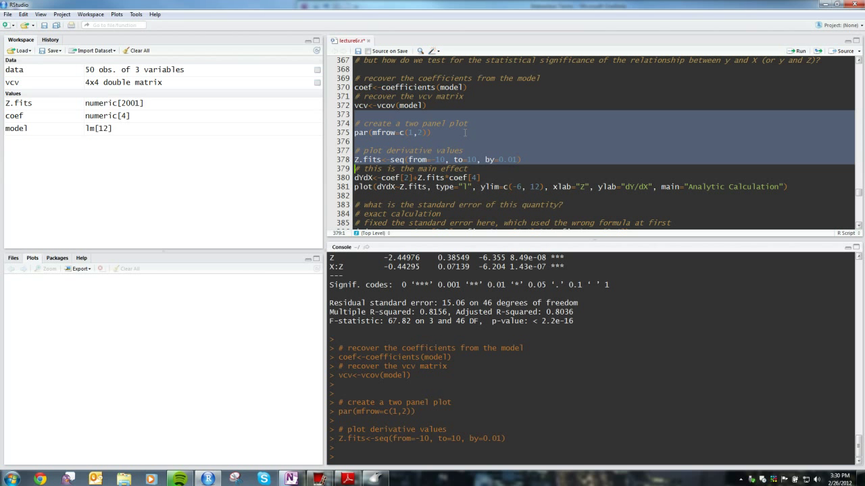
type("Z.fits")
key("Return")
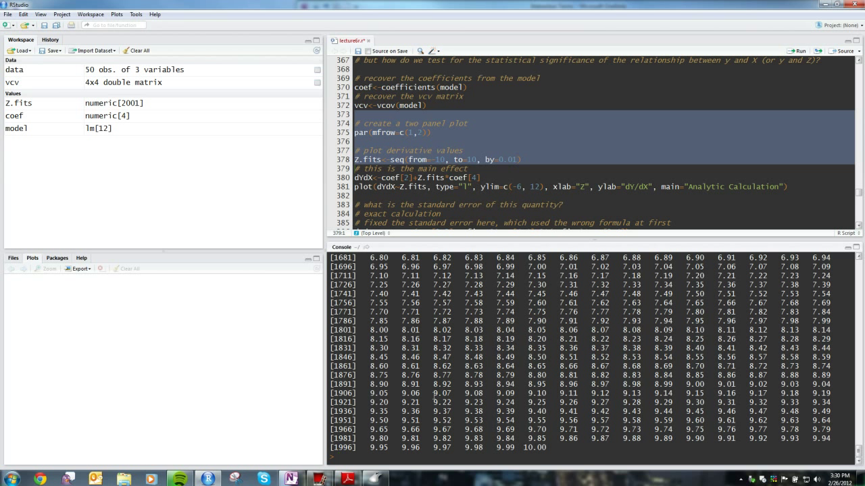
scroll(412, 179, "down", 1)
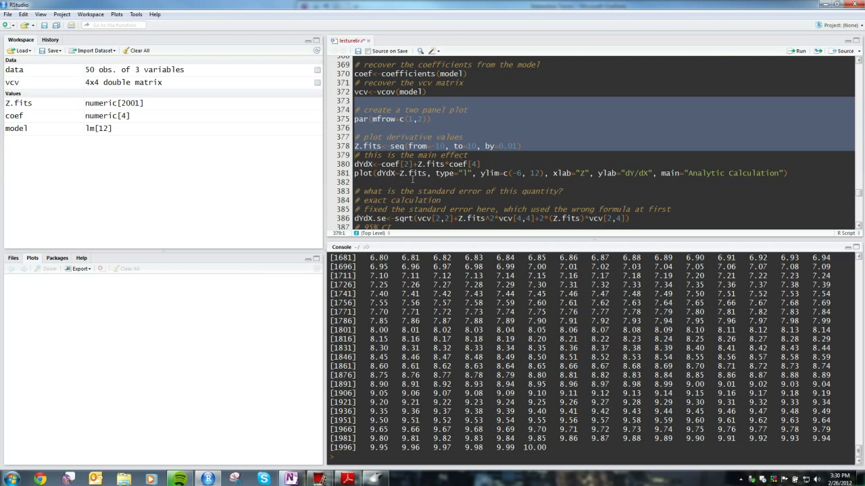
Step: Widen the left-hand panes and select the dYdX and plot lines
left_click_drag(481, 165, 349, 164)
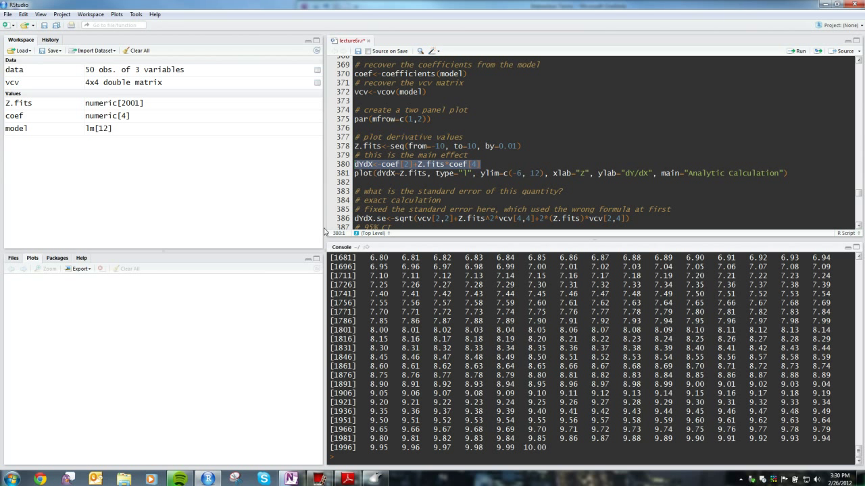
left_click_drag(324, 244, 349, 243)
scroll(404, 161, "down", 2)
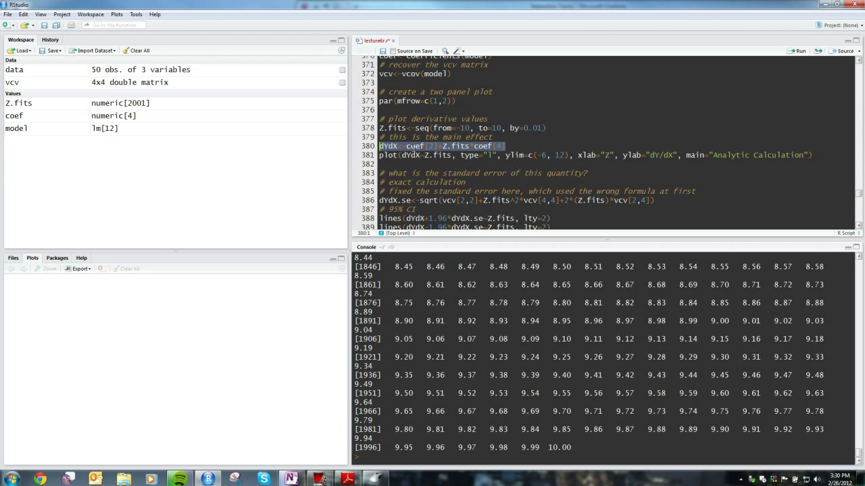
left_click(407, 146)
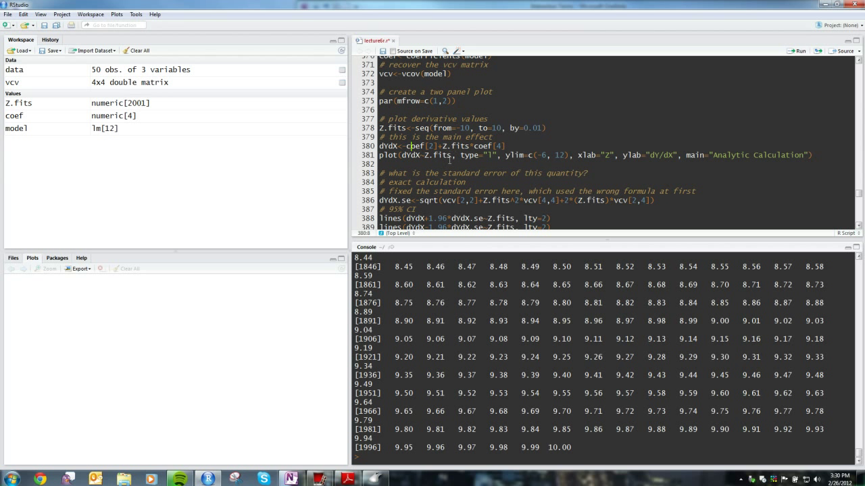
left_click_drag(379, 165, 362, 146)
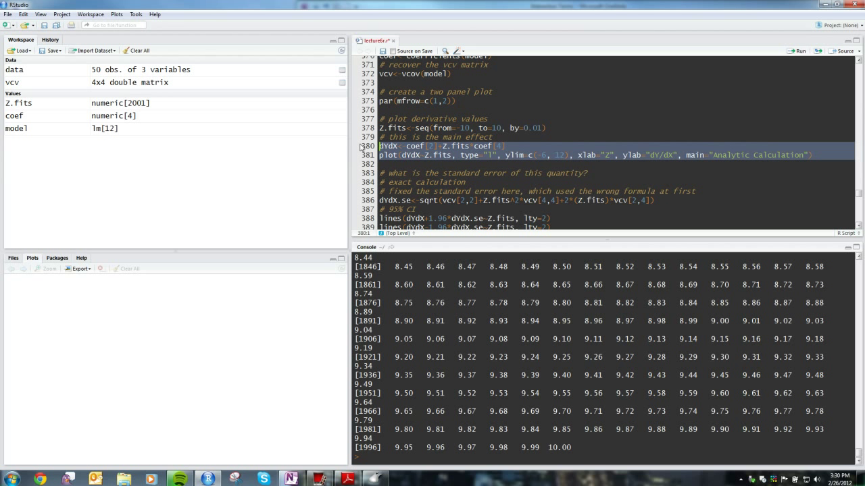
Step: Run lines 380–381 to compute dYdX and plot it against Z as 'Analytic Calculation'
key("ctrl+Return")
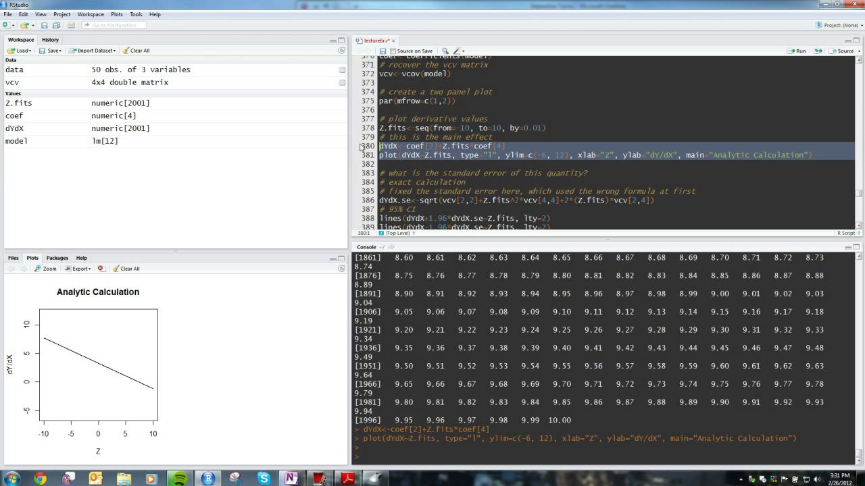
scroll(465, 173, "down", 1)
scroll(464, 173, "down", 1)
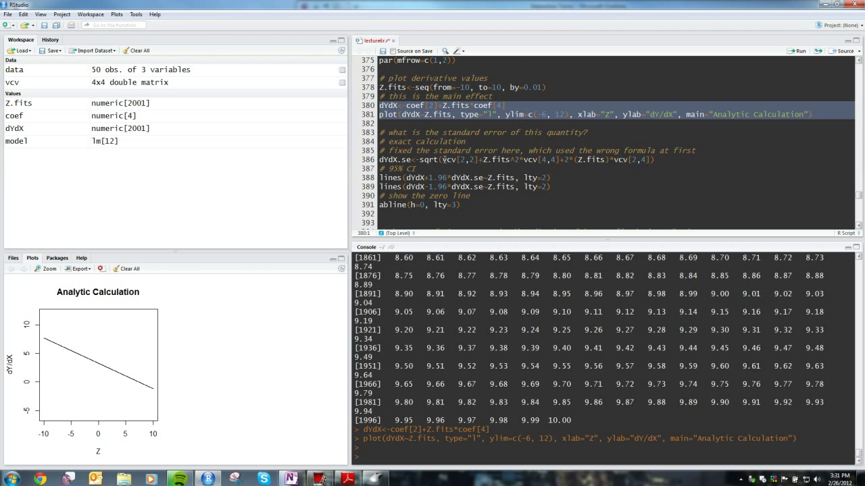
Step: Highlight the variance, vcv[4,4], covariance and square-root parts of the standard-error formula
left_click_drag(443, 160, 471, 160)
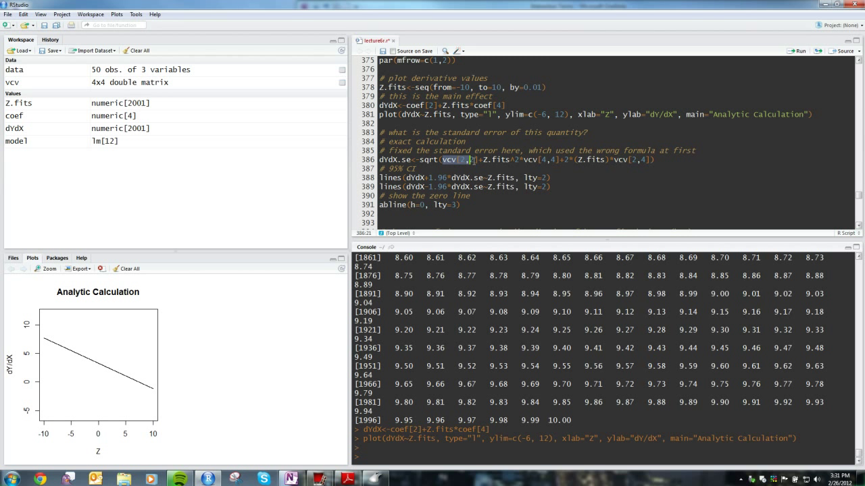
left_click(526, 160)
left_click_drag(526, 160, 561, 161)
left_click(565, 160)
left_click_drag(565, 164, 649, 163)
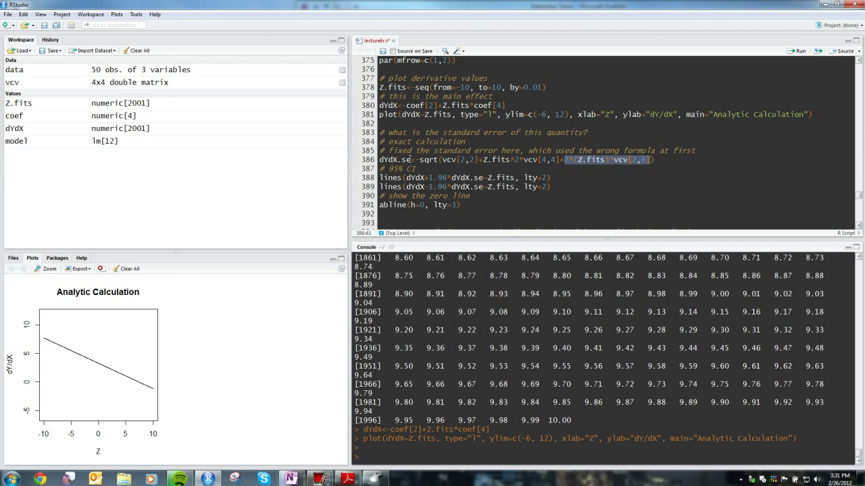
double_click(428, 160)
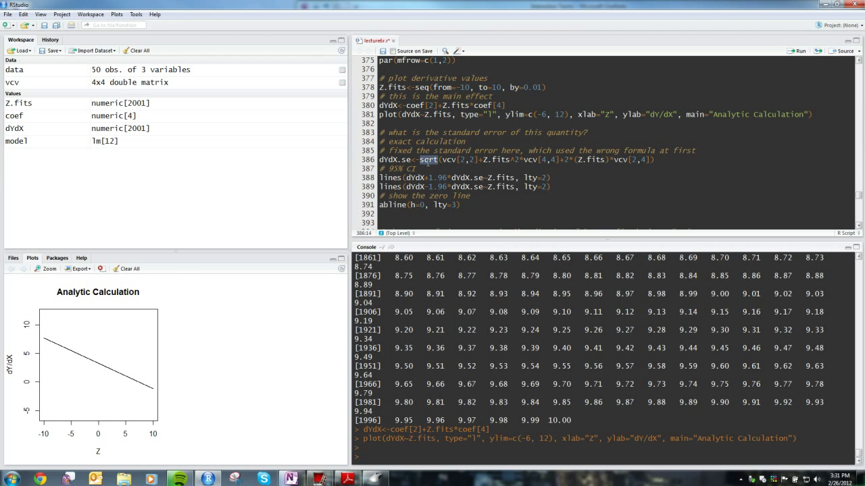
left_click(558, 186)
double_click(425, 177)
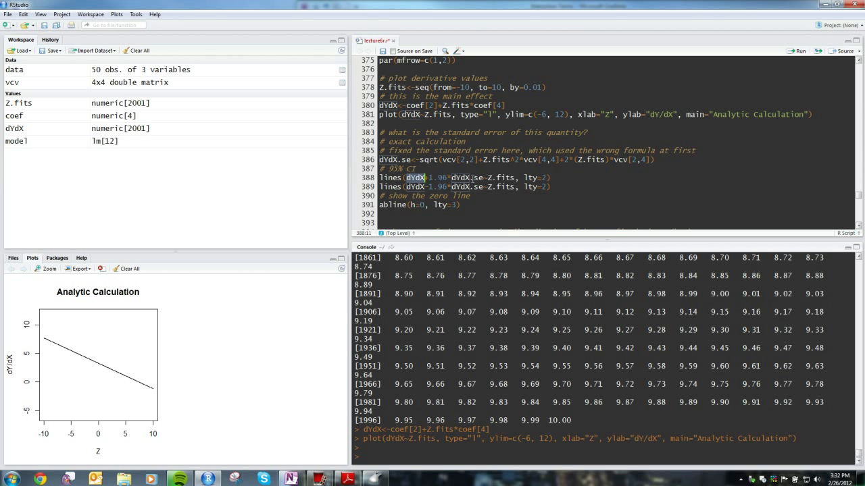
Step: Run lines 386–389 to compute dYdX.se and draw dashed 95% confidence bands
left_click_drag(551, 187, 289, 170)
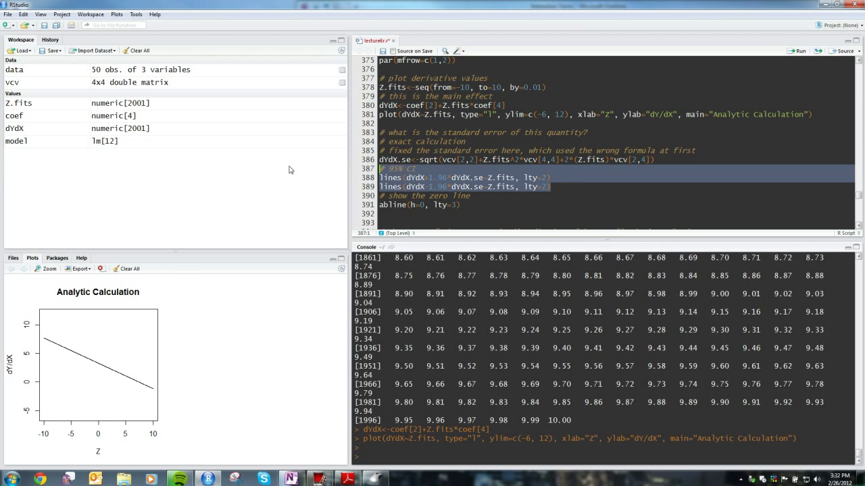
key("ctrl+Return")
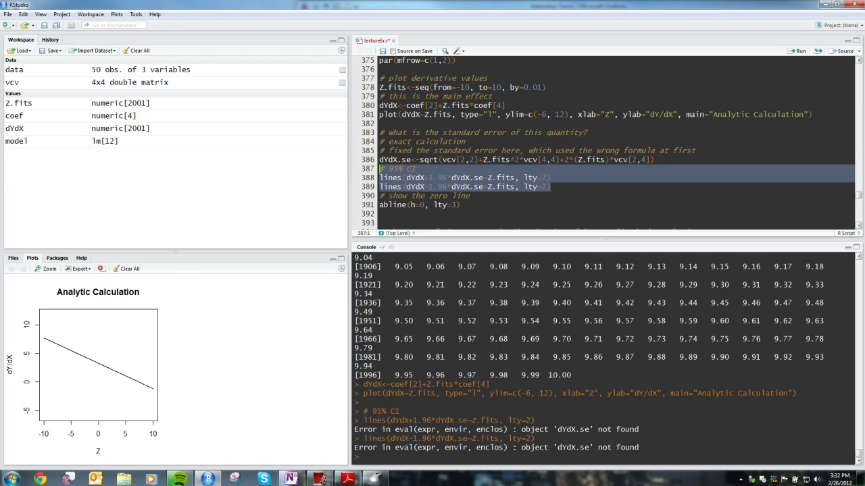
left_click(406, 187)
left_click_drag(553, 187, 379, 161)
key("ctrl+Return")
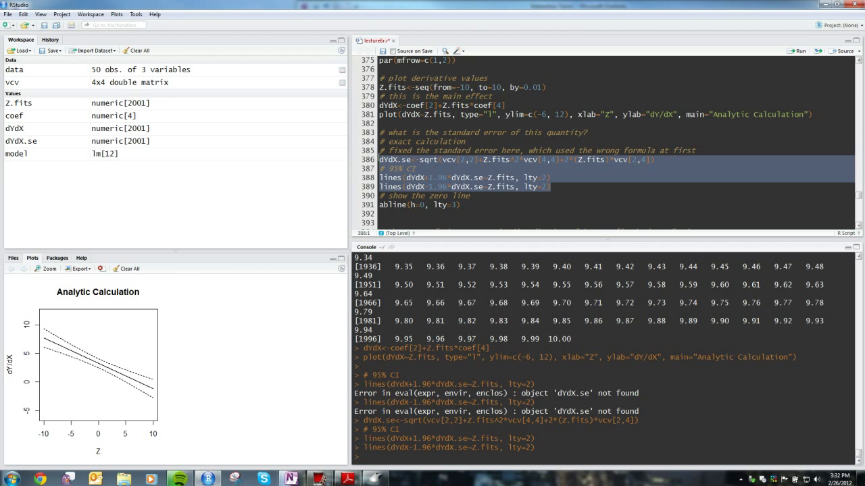
left_click_drag(395, 215, 379, 205)
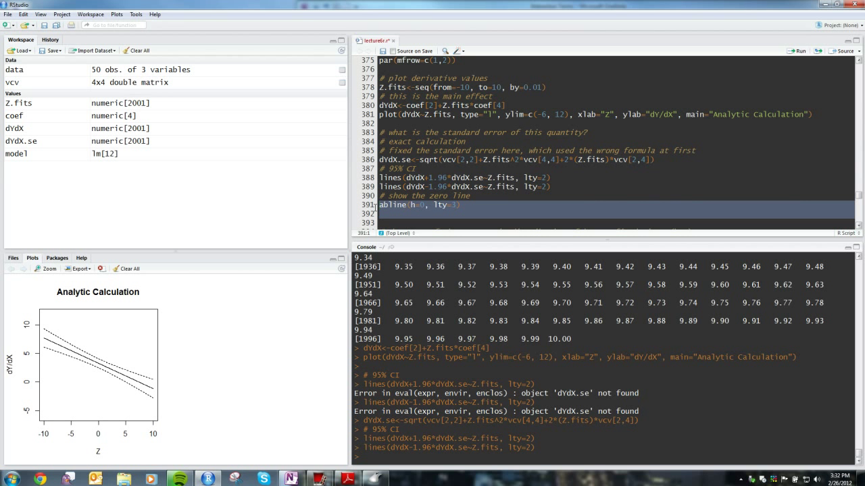
Step: Run abline(h=0, lty=3) to add a dotted zero line to the Analytic Calculation plot
key("ctrl+Return")
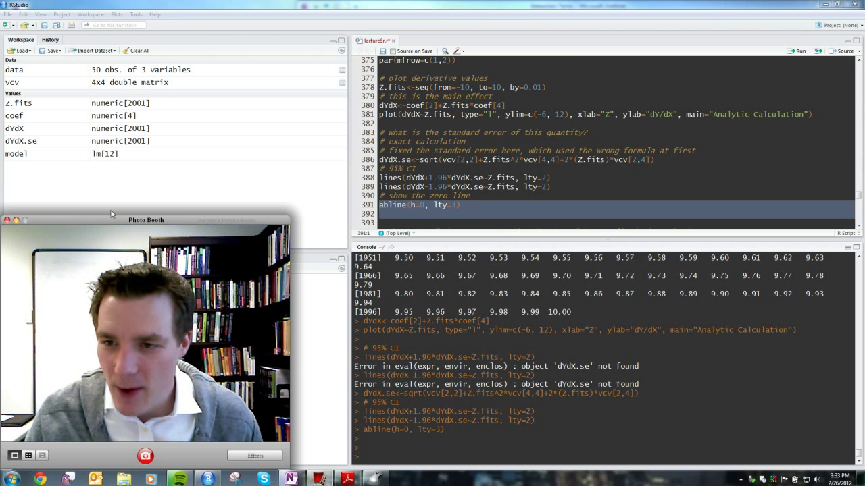
left_click_drag(118, 220, 682, 132)
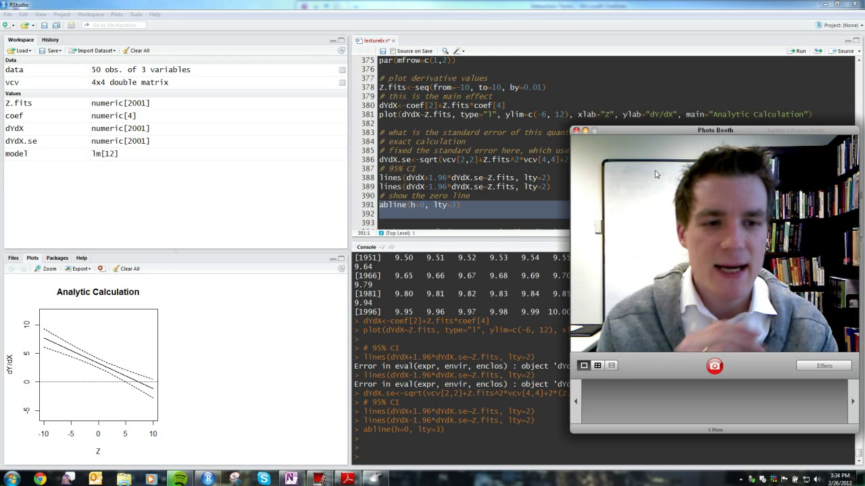
left_click_drag(665, 126, 101, 220)
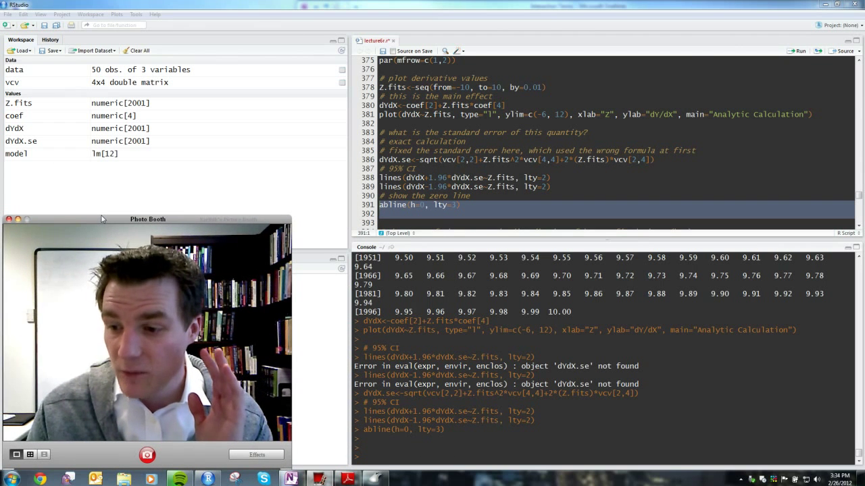
left_click(474, 133)
scroll(474, 133, "down", 3)
scroll(474, 133, "down", 2)
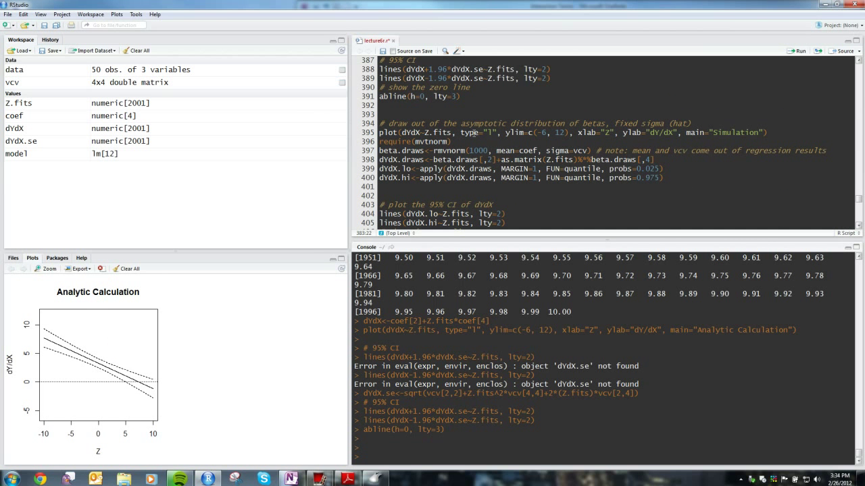
scroll(474, 133, "down", 1)
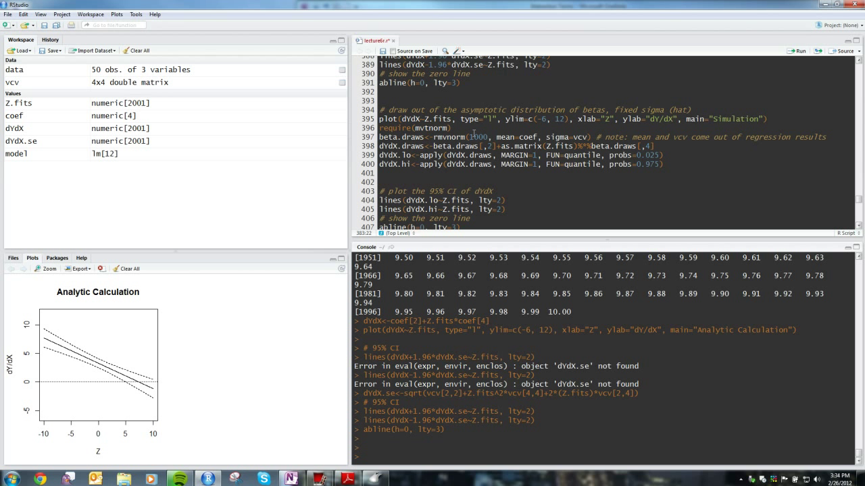
scroll(474, 135, "down", 1)
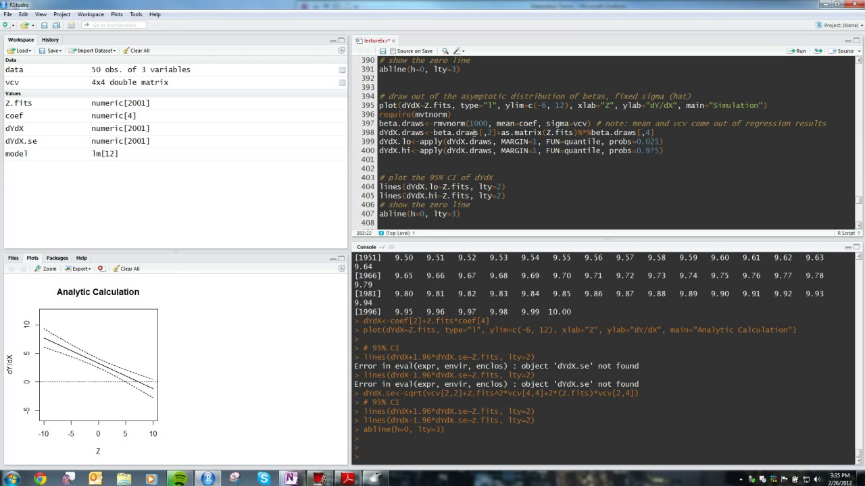
scroll(474, 133, "up", 1)
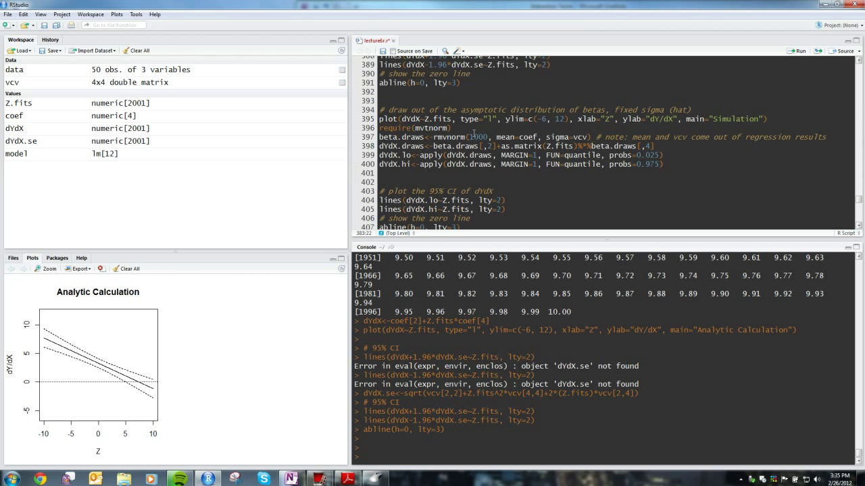
scroll(474, 133, "up", 1)
scroll(474, 132, "up", 5)
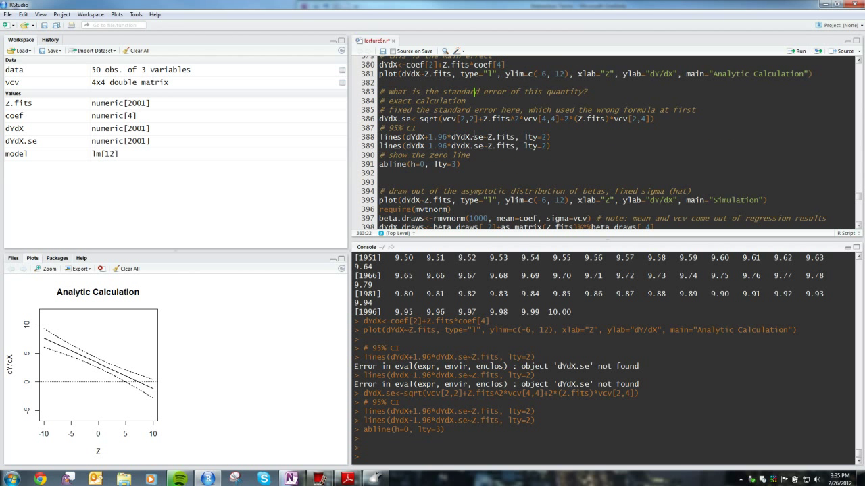
scroll(475, 133, "down", 7)
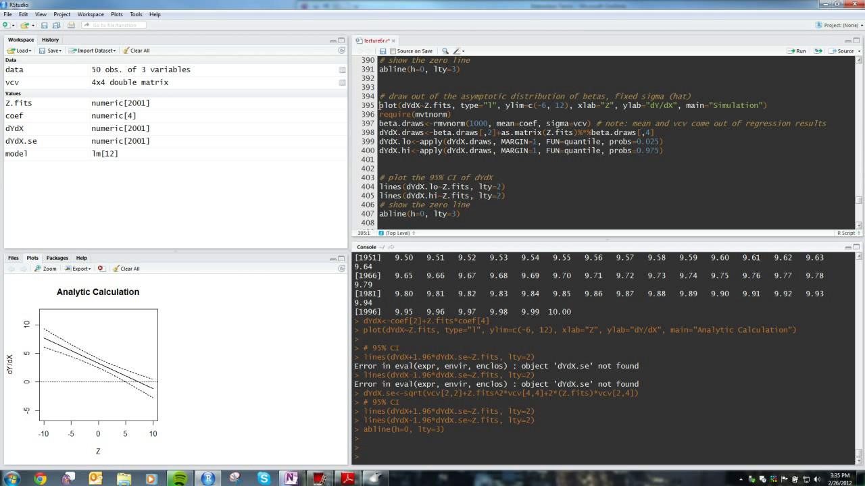
double_click(528, 123)
double_click(579, 124)
left_click(380, 132)
left_click_drag(381, 133, 380, 142)
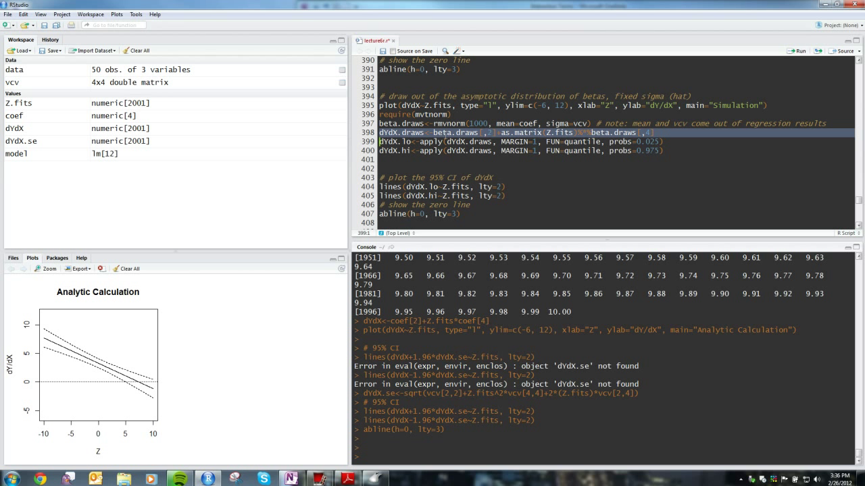
double_click(444, 133)
left_click_drag(502, 133, 430, 133)
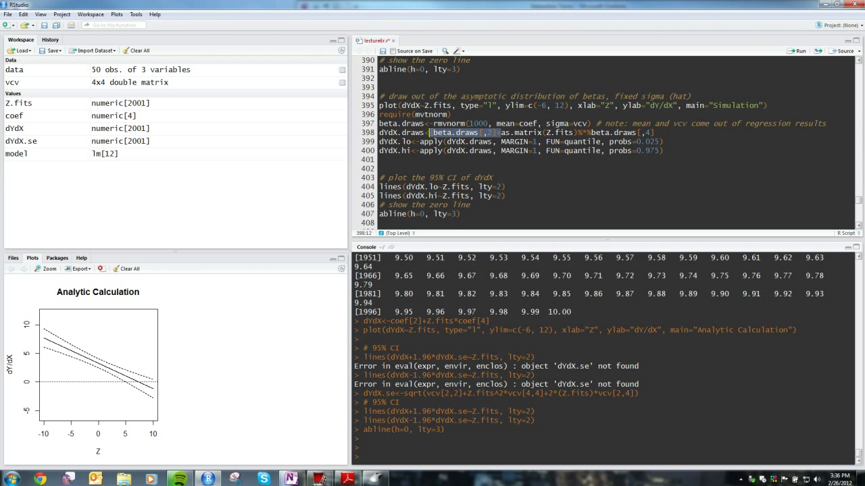
left_click(519, 141)
left_click_drag(498, 133, 575, 133)
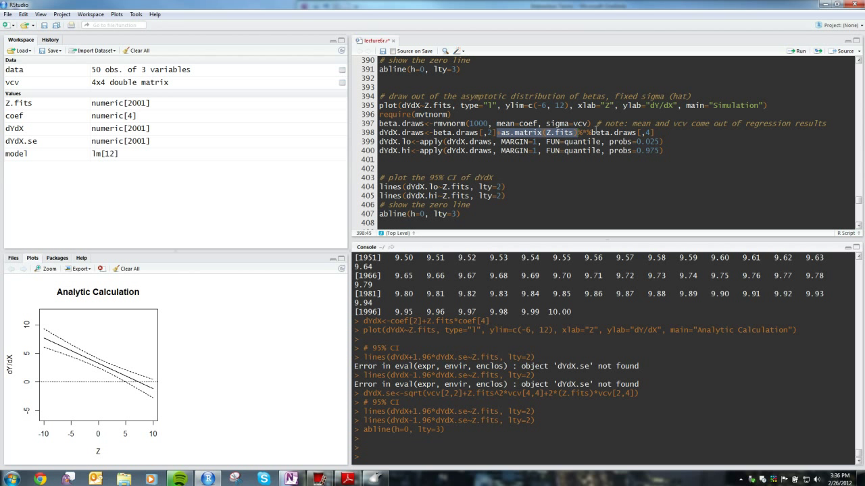
left_click_drag(591, 132, 660, 133)
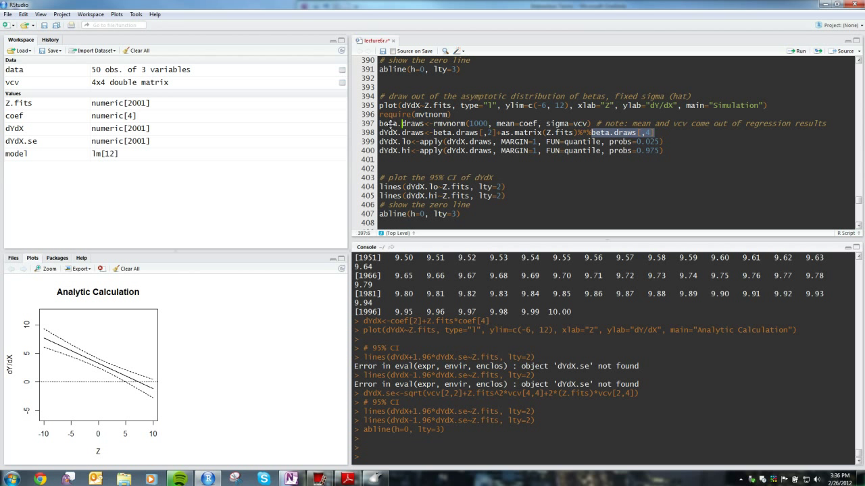
left_click(487, 133)
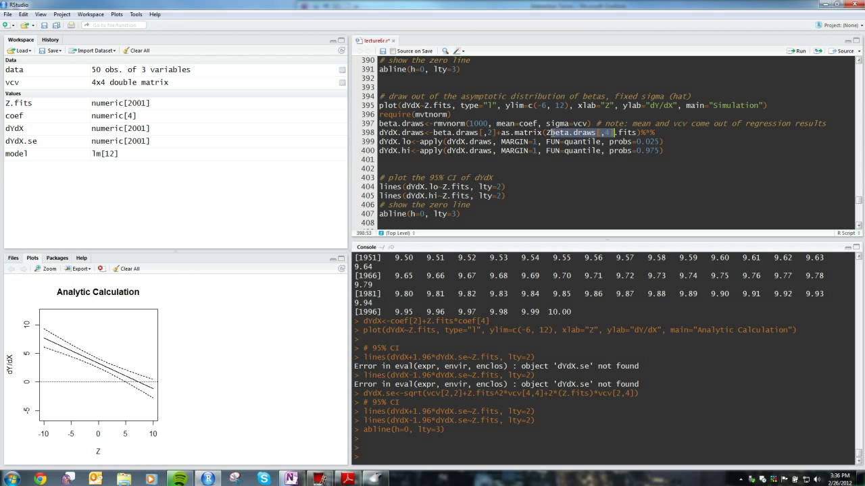
mouse_move(581, 132)
left_mouse_down()
mouse_move(654, 132)
mouse_move(345, 133)
left_mouse_up()
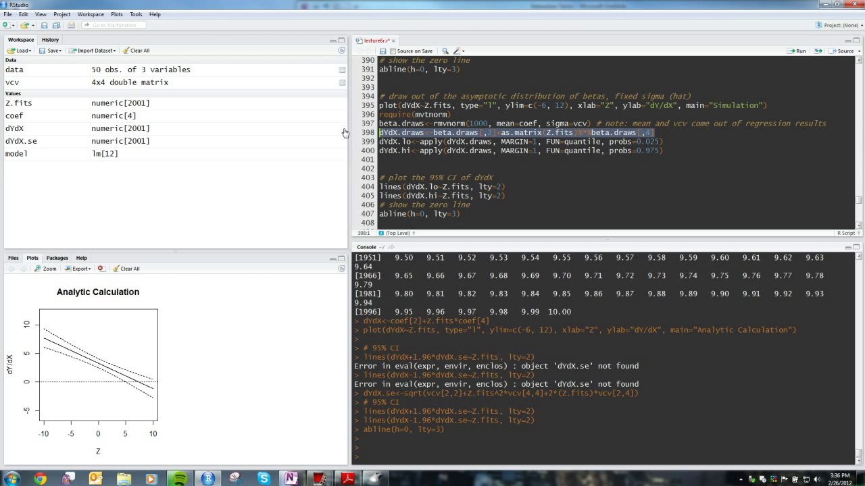
key("Up")
key("Up")
key("Up")
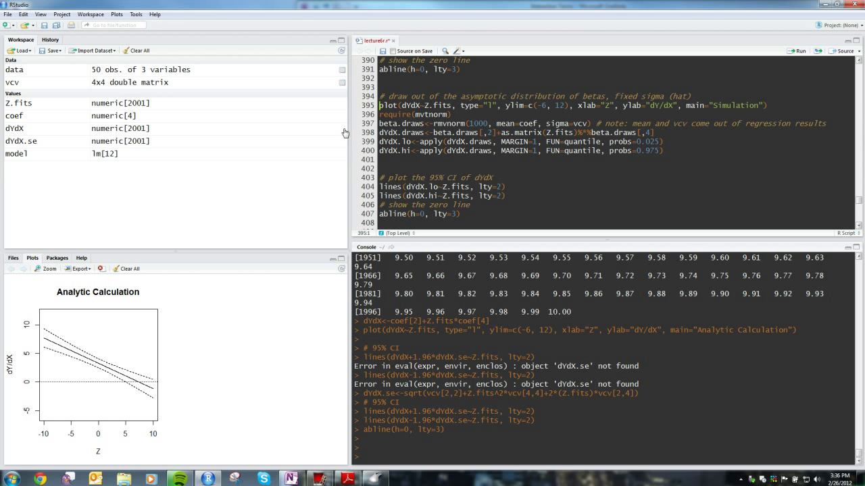
key("shift+Down")
key("shift+Down")
key("shift+Down")
key("shift+Down")
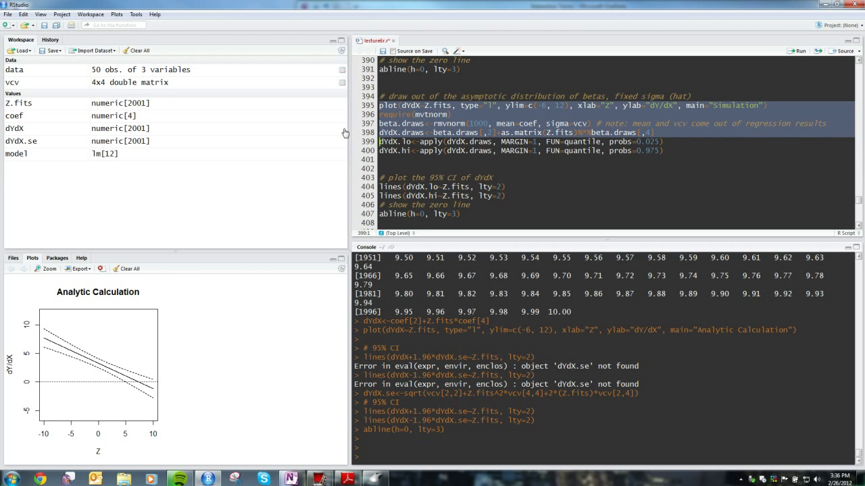
Step: Run lines 395–398 to simulate the betas and plot dY/dX in a new Simulation panel
key("ctrl+Return")
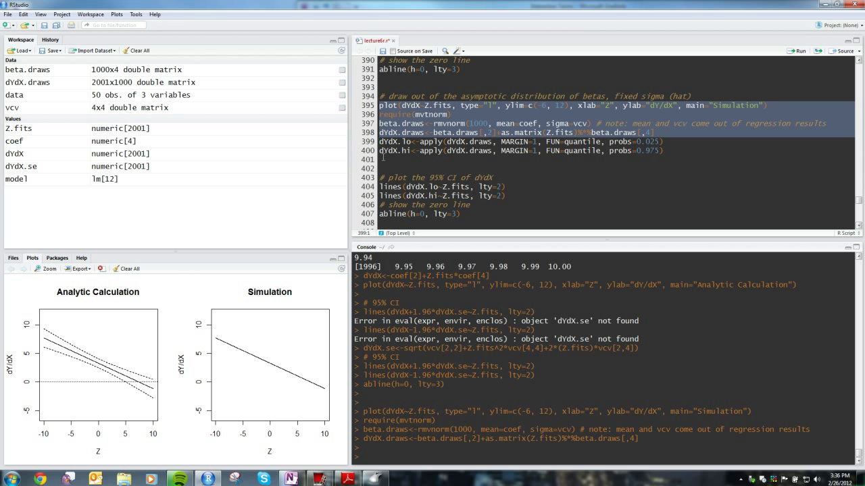
left_click(374, 142)
key("shift+Down")
key("shift+Down")
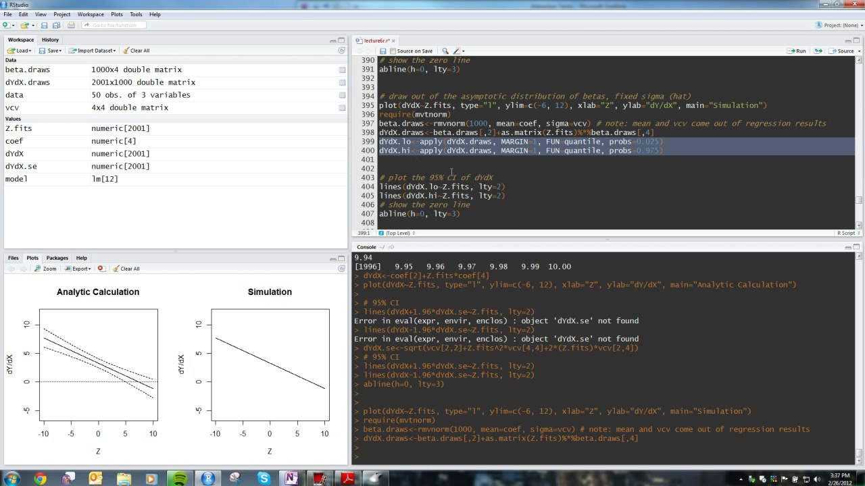
scroll(451, 173, "down", 3)
scroll(451, 171, "up", 2)
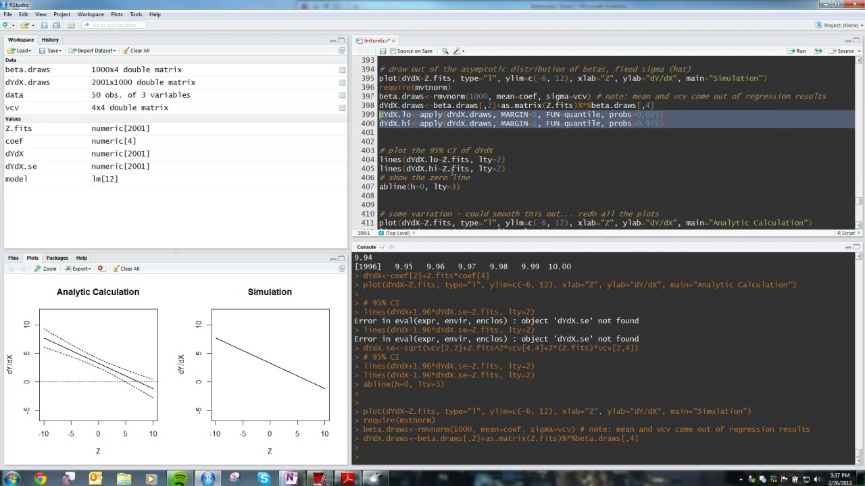
scroll(451, 171, "up", 1)
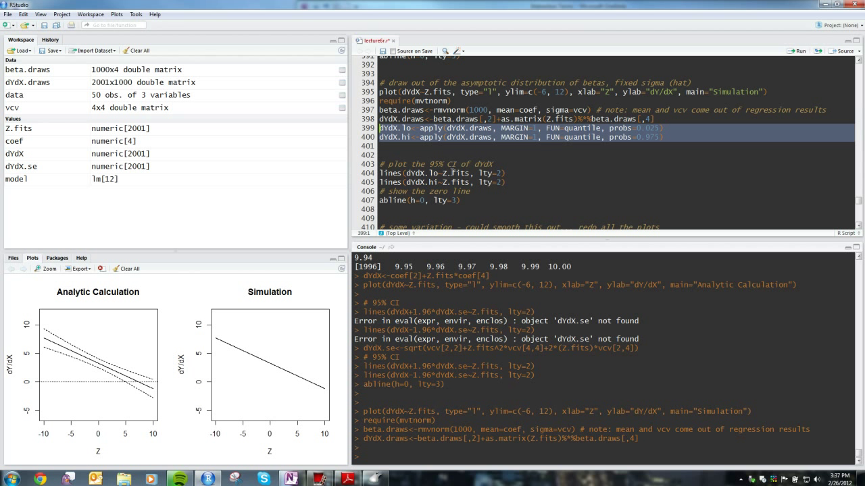
Step: Check dim(dYdX.draws) in the console, confirming a 2001 by 1000 matrix
left_click(461, 378)
type("dim(dYdX.draws)")
key("Return")
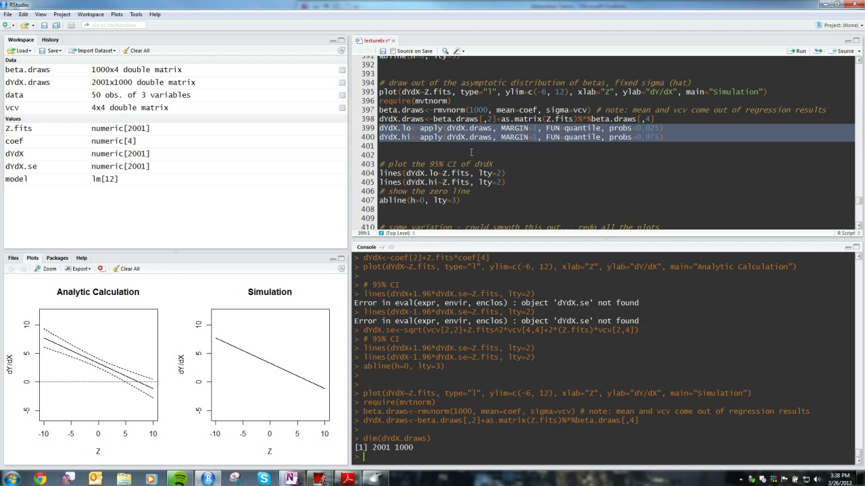
Step: Compute dYdX.lo and dYdX.hi quantiles, then draw them as dashed CI lines (lines 404–405)
key("ctrl+Return")
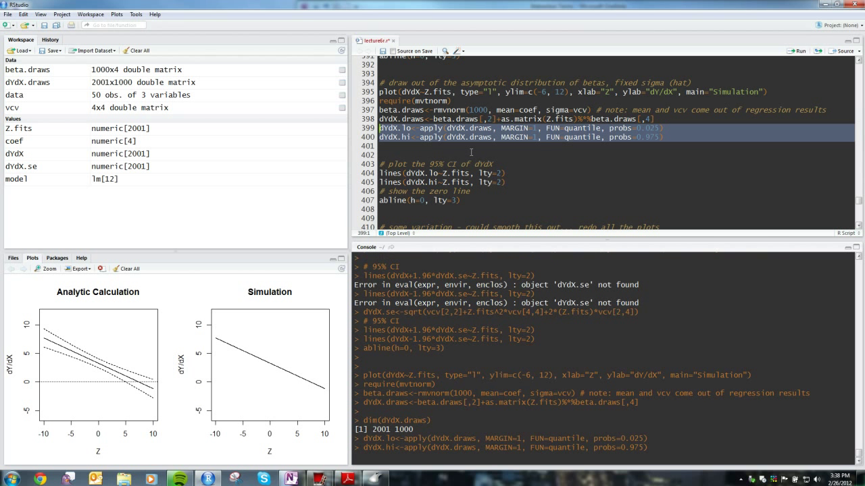
left_click(508, 182)
left_click_drag(440, 183, 339, 177)
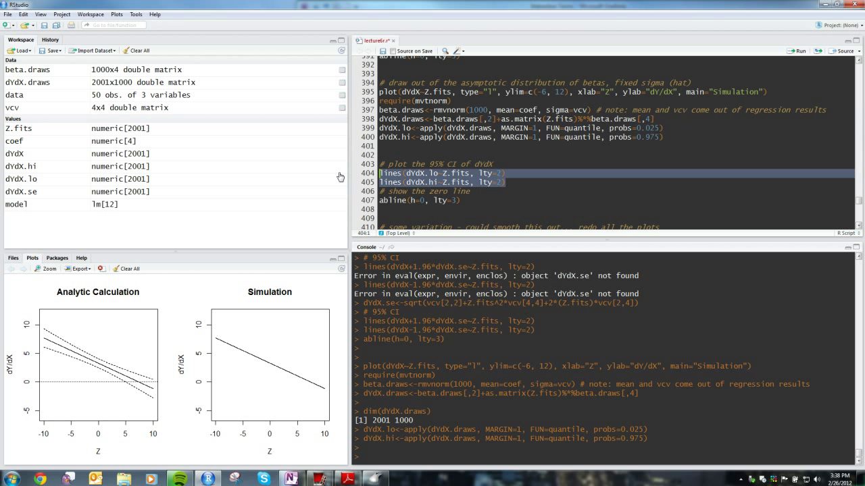
key("ctrl+Return")
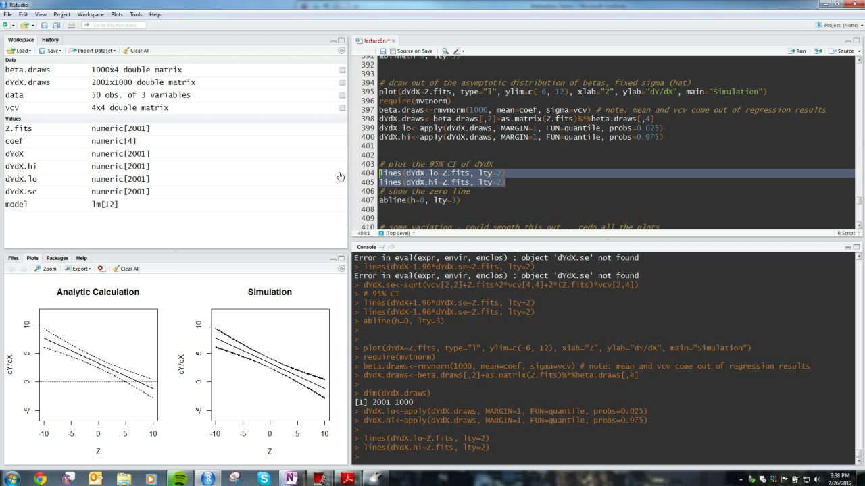
scroll(377, 174, "down", 1)
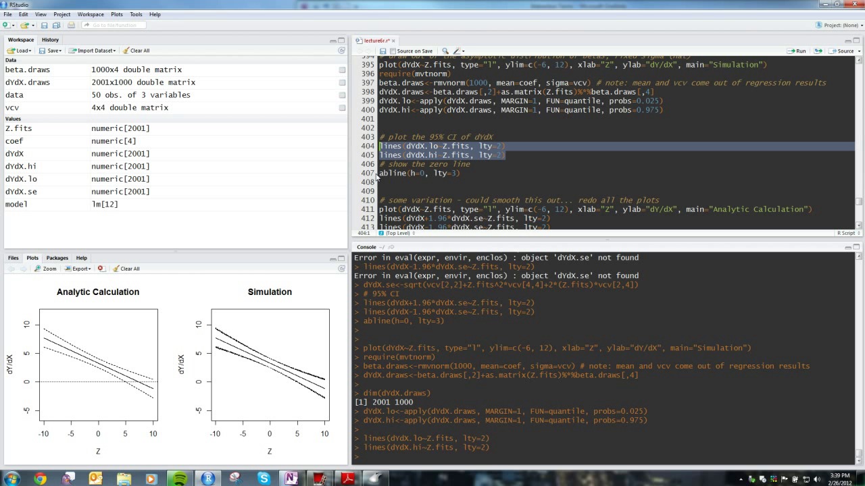
Step: Run lines 410–423 to redraw both plots with loess-smoothed 2.5% and 97.5% bounds
scroll(451, 164, "down", 2)
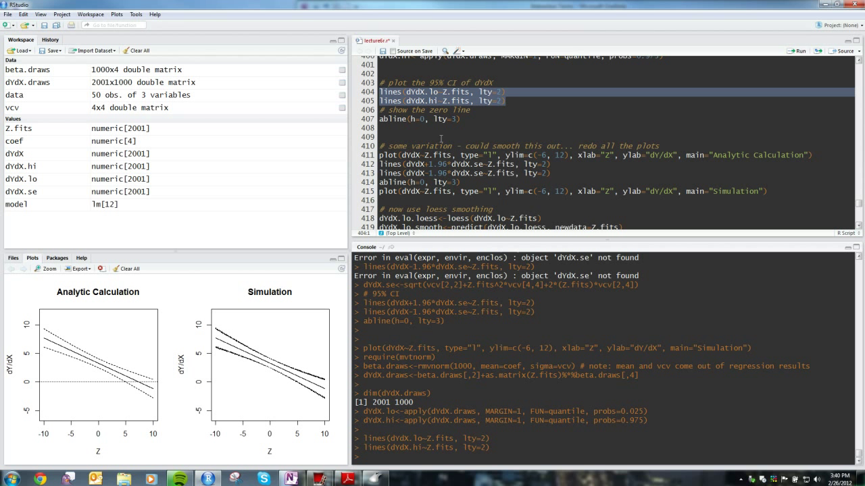
left_click_drag(406, 128, 365, 205)
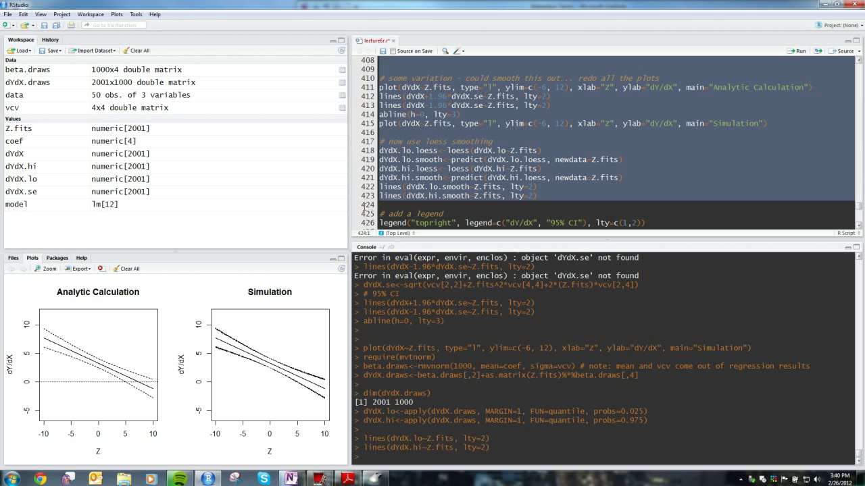
key("ctrl+Return")
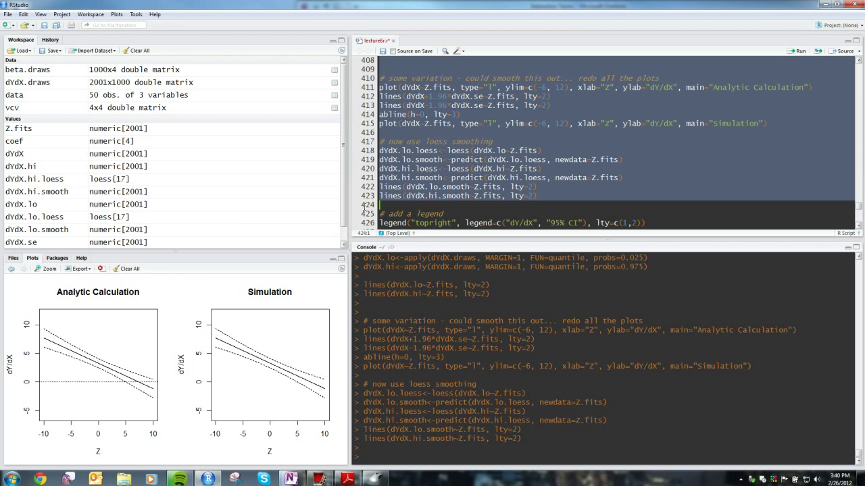
scroll(377, 215, "down", 2)
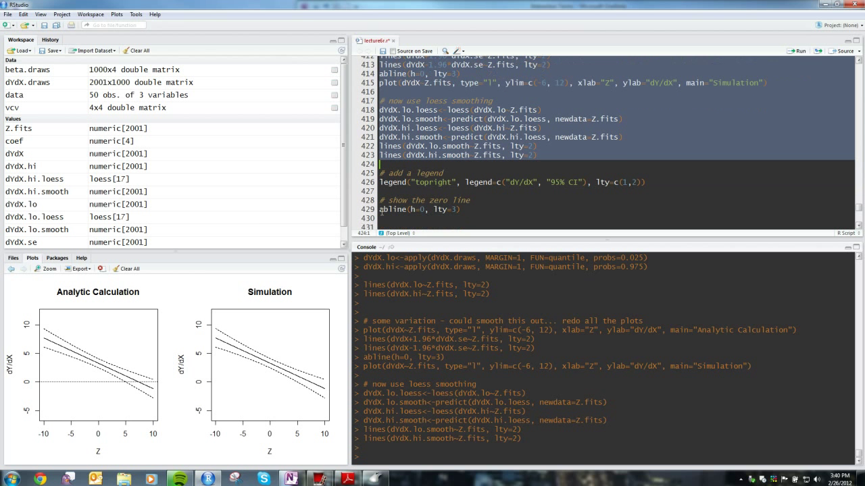
Step: Add the dY/dX and 95% CI legend and a dotted abline(h=0, lty=3) zero line
left_click_drag(380, 168, 379, 191)
key("ctrl+Return")
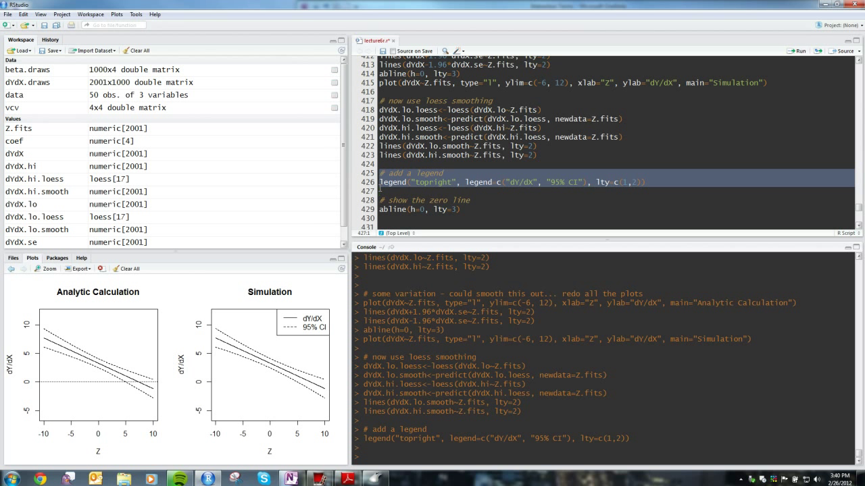
left_click_drag(398, 226, 379, 198)
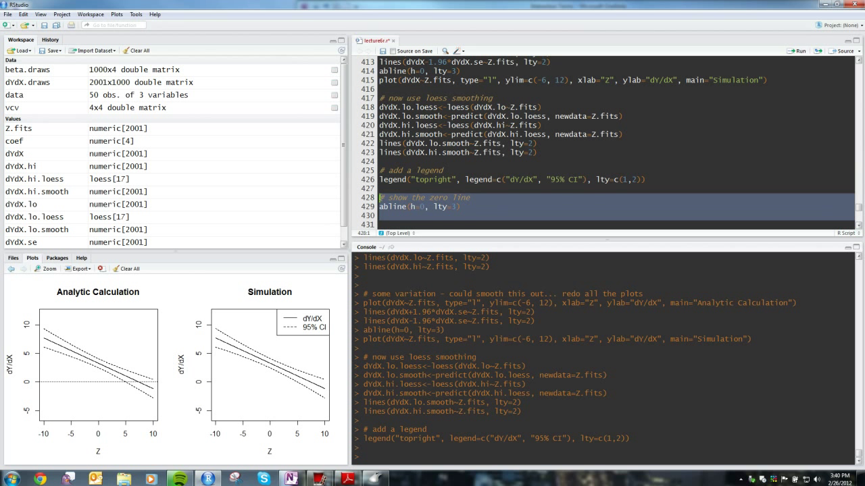
key("ctrl+Return")
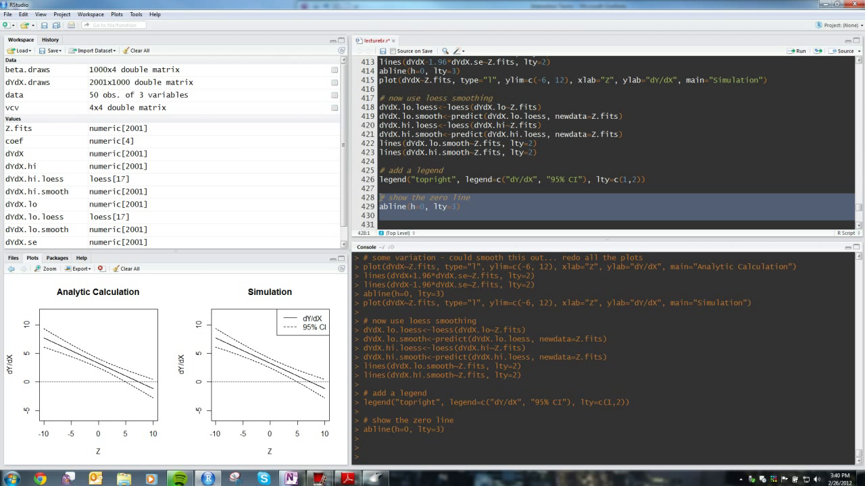
scroll(446, 174, "down", 3)
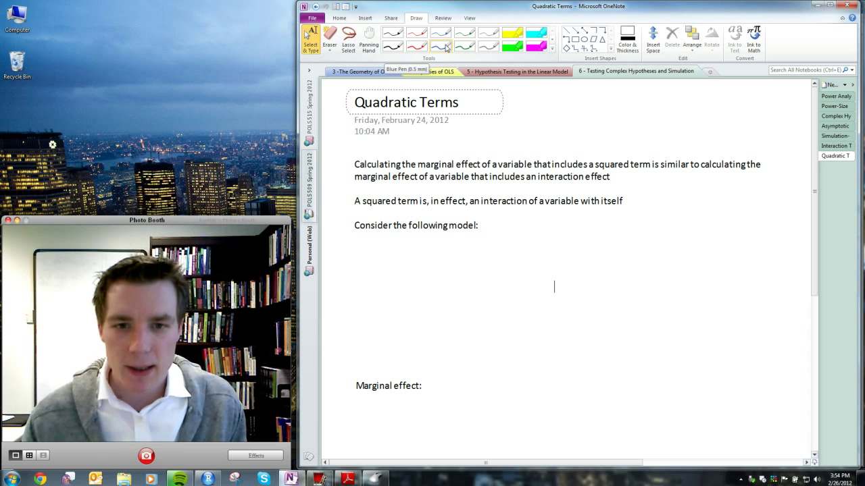
Step: With the Blue Pen, handwrite y = β0 + β1x + β2x² + u under the model prompt
left_click(446, 48)
mouse_move(402, 268)
left_mouse_down()
mouse_move(409, 270)
mouse_move(405, 292)
left_mouse_up()
mouse_move(416, 271)
left_mouse_down()
mouse_move(439, 264)
mouse_move(435, 281)
mouse_move(460, 270)
left_mouse_up()
mouse_move(456, 265)
left_mouse_down()
mouse_move(469, 293)
mouse_move(481, 273)
left_mouse_up()
left_click_drag(484, 263, 490, 270)
mouse_move(490, 262)
left_mouse_down()
mouse_move(485, 269)
mouse_move(502, 267)
left_mouse_up()
mouse_move(512, 290)
left_mouse_down()
mouse_move(513, 270)
mouse_move(534, 269)
left_mouse_up()
mouse_move(533, 259)
left_mouse_down()
mouse_move(525, 272)
mouse_move(543, 261)
mouse_move(553, 272)
mouse_move(560, 266)
left_mouse_up()
left_click_drag(564, 259, 574, 270)
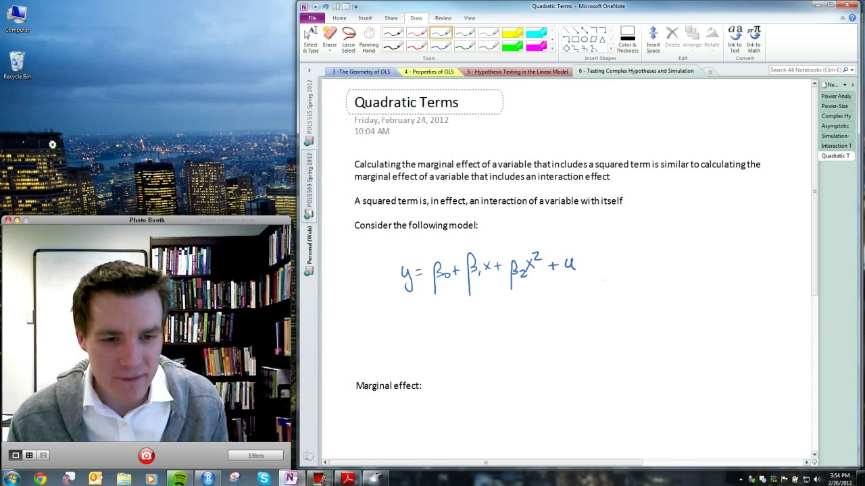
Step: Handwrite the derivative ∂y/∂x = β1 + β2x below the model
mouse_move(404, 310)
left_mouse_down()
mouse_move(400, 323)
mouse_move(416, 328)
mouse_move(400, 348)
left_mouse_up()
mouse_move(409, 342)
left_mouse_down()
mouse_move(435, 324)
mouse_move(458, 341)
mouse_move(477, 327)
left_mouse_up()
mouse_move(473, 322)
left_mouse_down()
mouse_move(498, 323)
mouse_move(503, 332)
mouse_move(519, 323)
mouse_move(508, 325)
left_mouse_up()
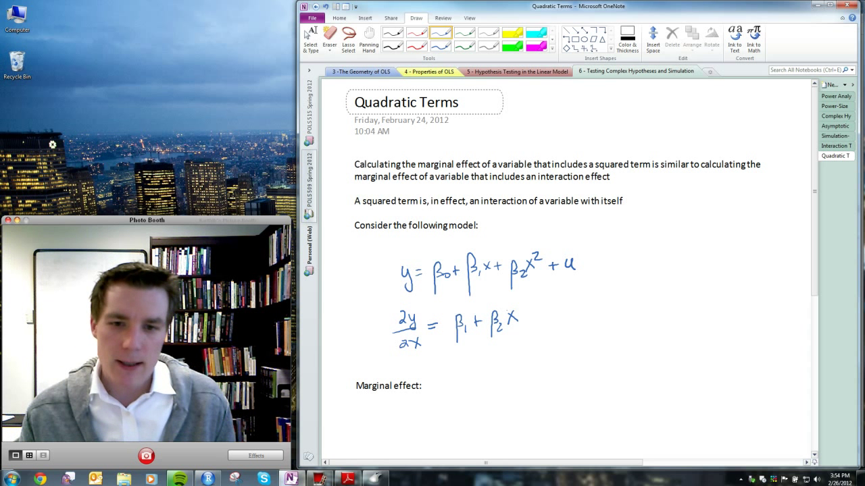
Step: Draw an arrow from 'Marginal effect:' to ∂y/∂x and write a y right of the model
left_click_drag(376, 374, 390, 356)
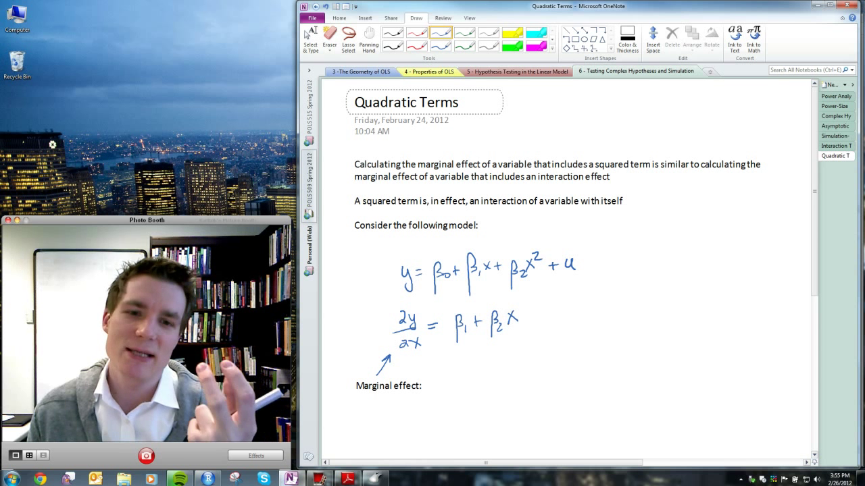
left_click_drag(633, 244, 638, 243)
left_click_drag(638, 243, 635, 259)
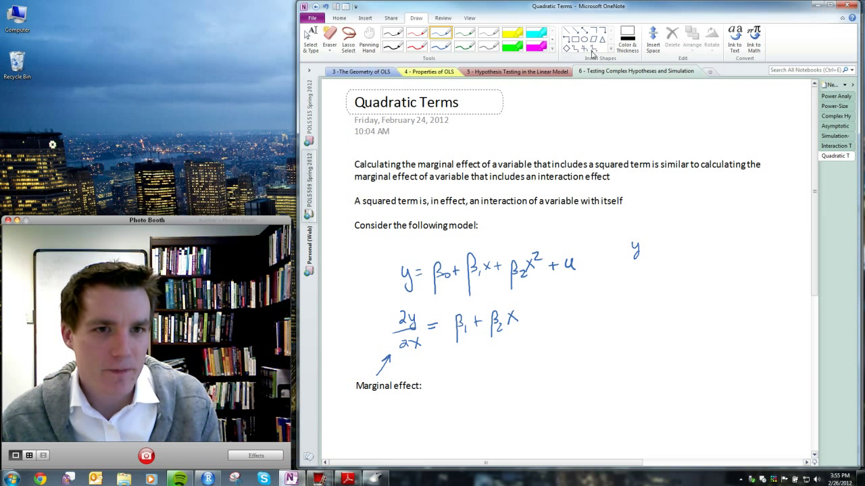
Step: Place coordinate axes right of the equations and label the horizontal axis x
left_click(583, 49)
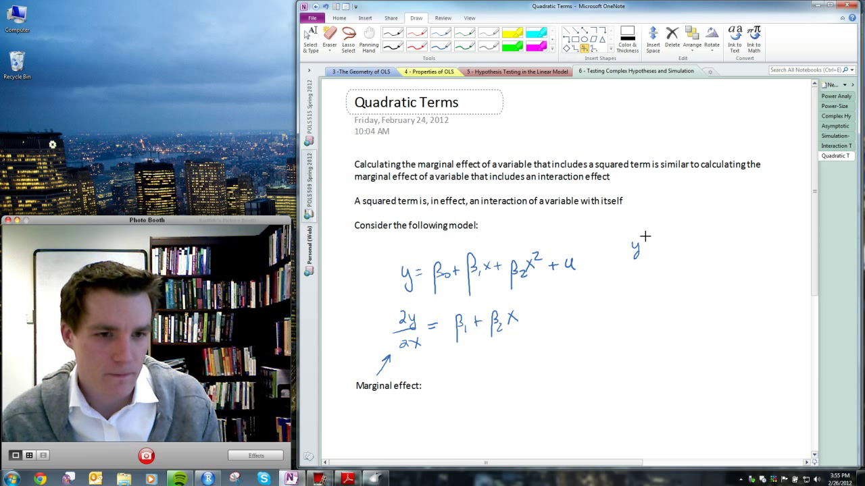
left_click_drag(667, 240, 758, 329)
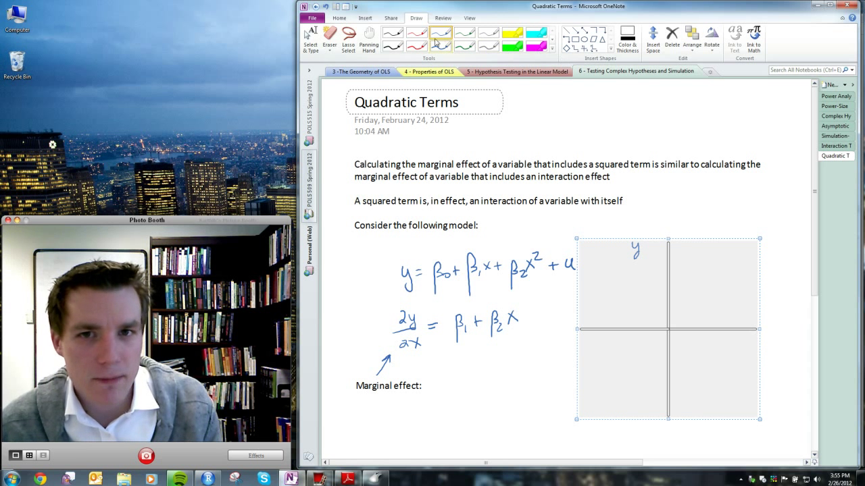
left_click(440, 33)
left_click_drag(764, 326, 771, 336)
left_click_drag(771, 326, 763, 336)
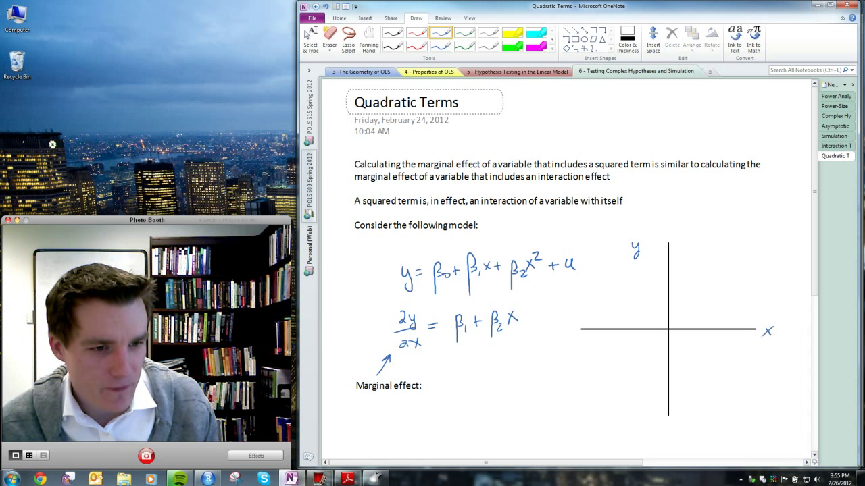
Step: Sketch a U curve and an inverted U, and underline the model's leading terms
mouse_move(607, 263)
left_mouse_down()
mouse_move(659, 303)
mouse_move(731, 247)
left_mouse_up()
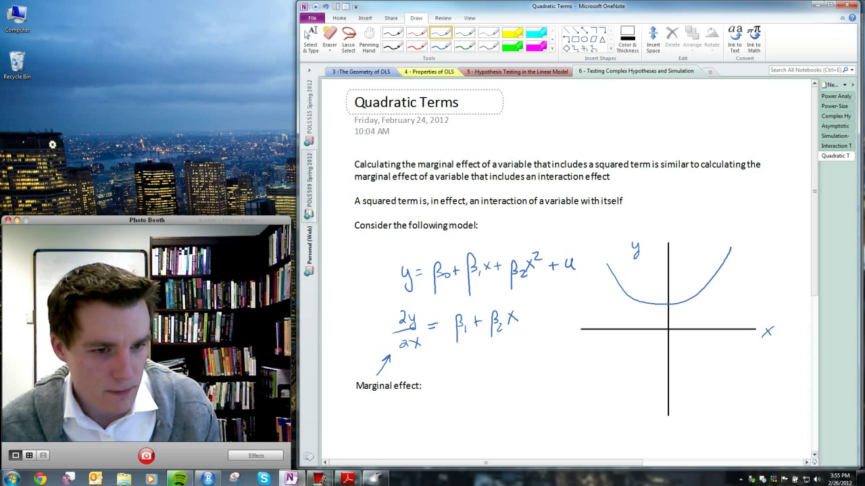
mouse_move(594, 382)
left_mouse_down()
mouse_move(641, 348)
mouse_move(708, 364)
mouse_move(734, 387)
left_mouse_up()
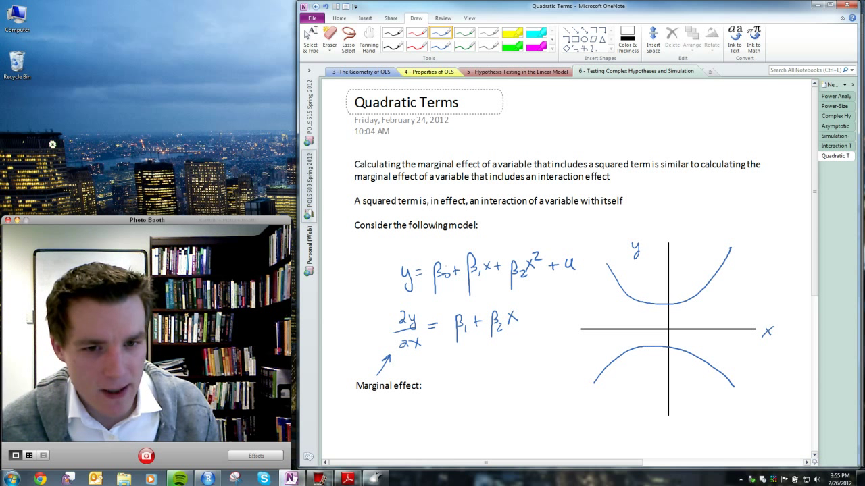
left_click_drag(434, 291, 540, 292)
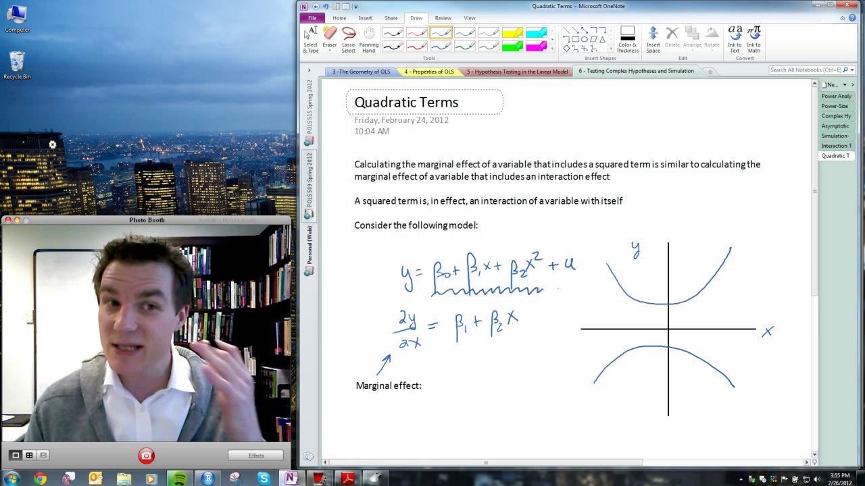
key("Escape")
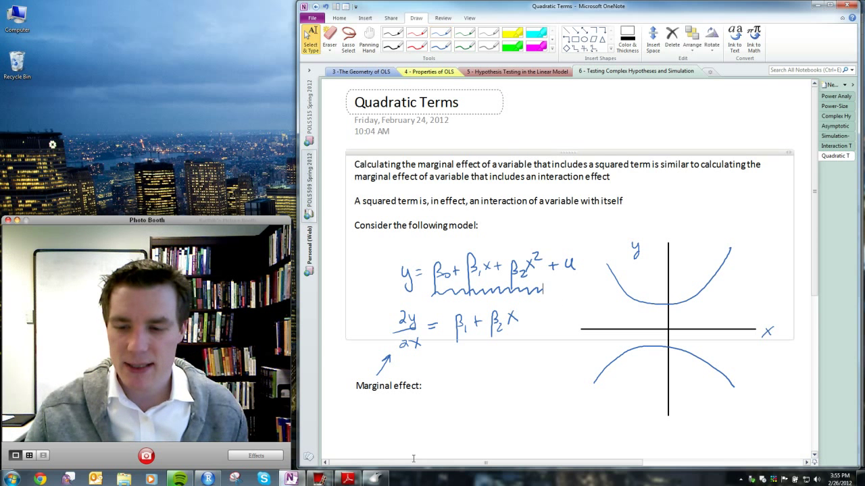
key("alt+Tab")
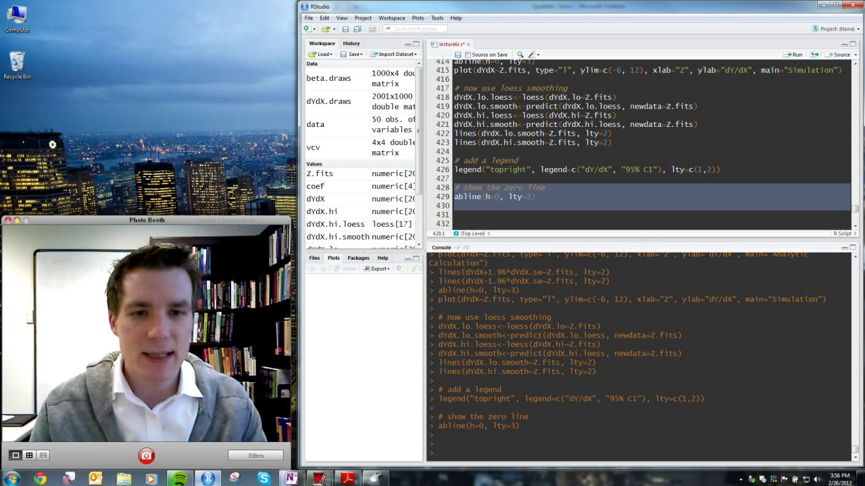
Step: Start the squared-terms block with rm(list=ls) and a set.seed line
left_click(535, 169)
scroll(538, 175, "down", 3)
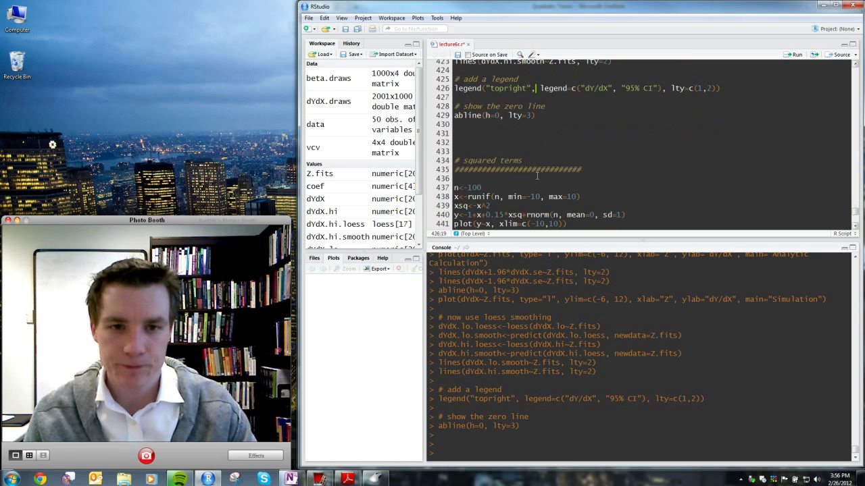
scroll(538, 176, "down", 2)
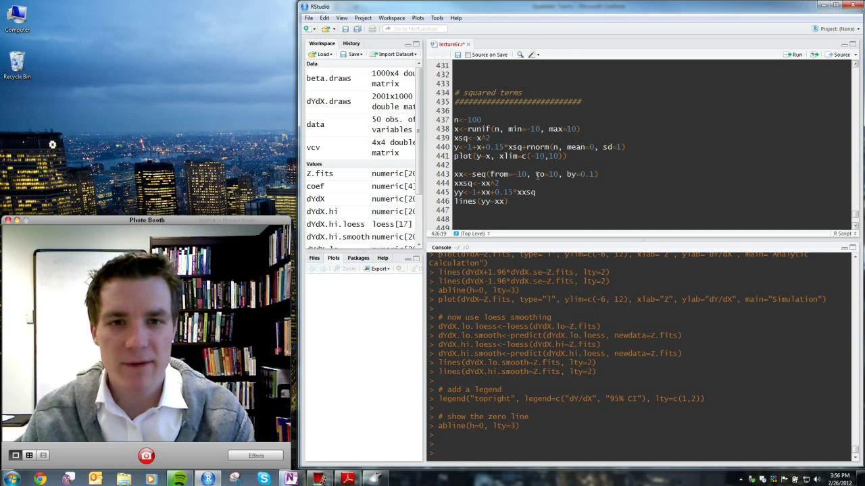
scroll(538, 174, "down", 1)
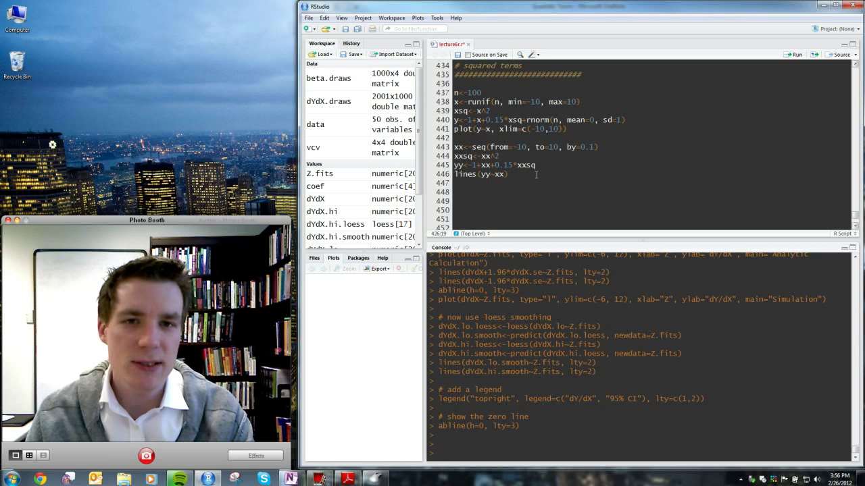
left_click(483, 75)
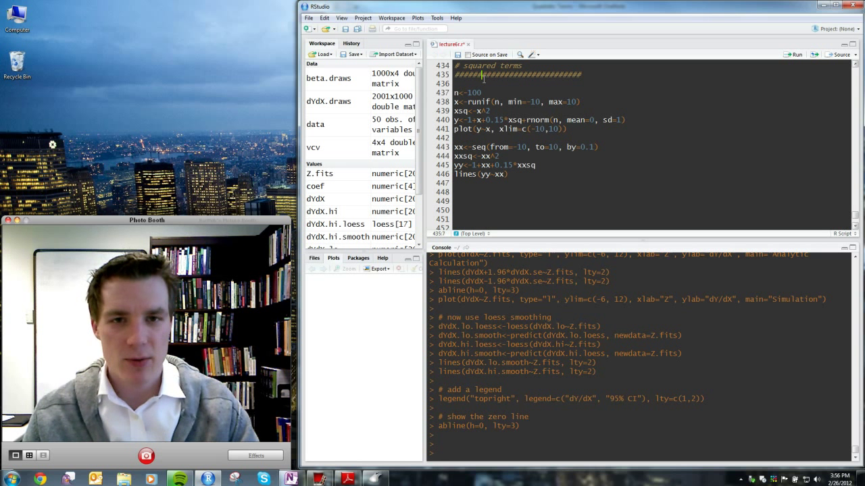
type("rm")
type("(list=ls)")
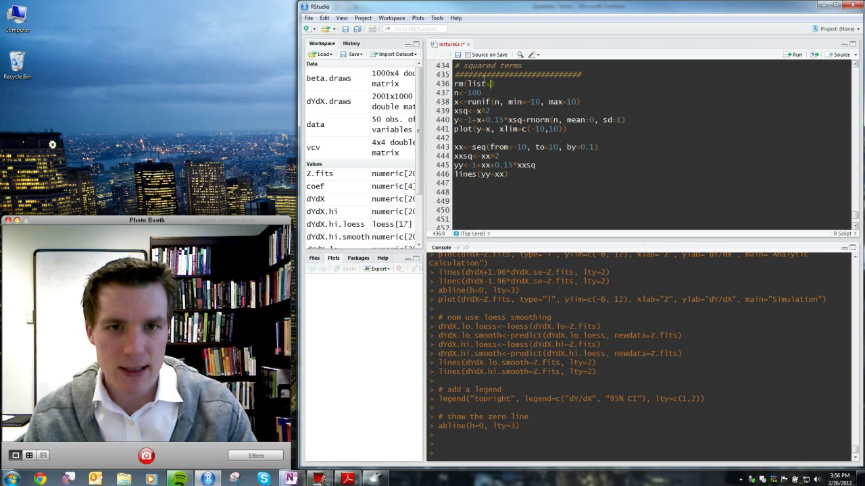
key("Return")
type("set.see")
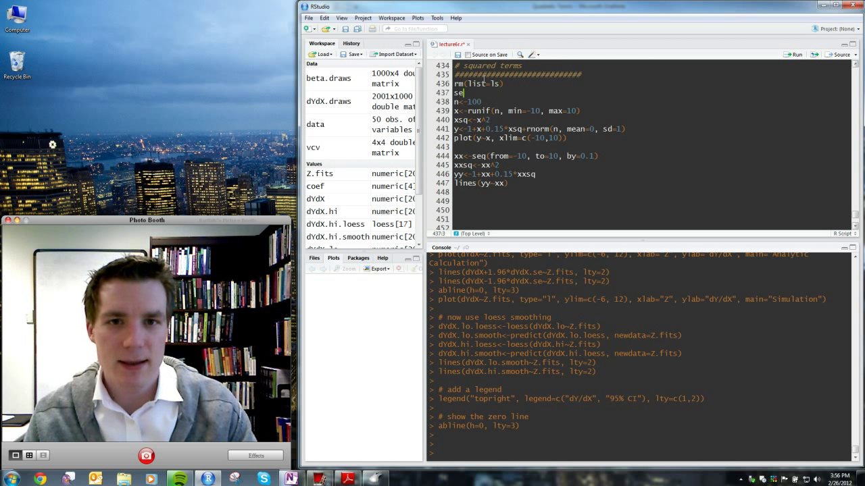
type("23")
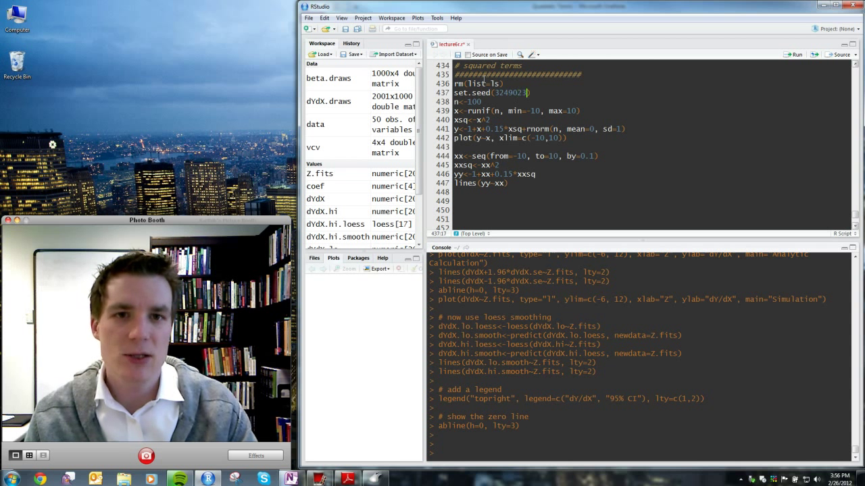
type(")")
key("Return")
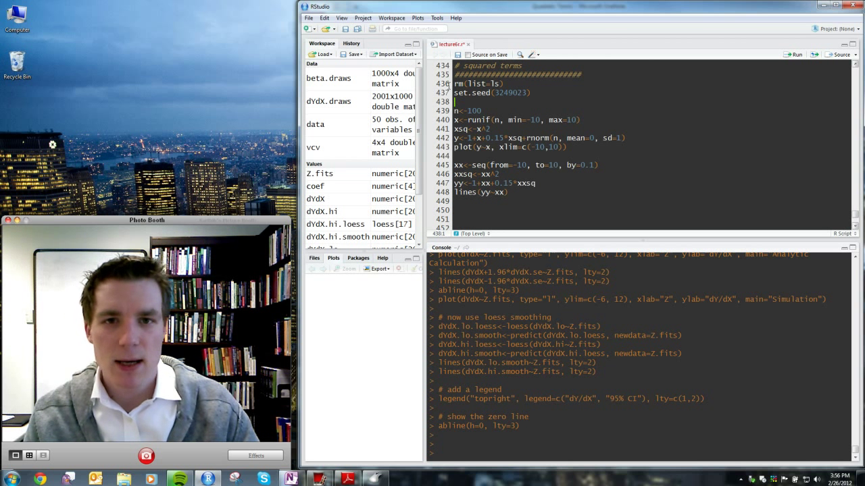
Step: Run lines 436–443 to simulate x, xsq and y and plot the U-shaped scatter
key("shift+Down")
key("shift+Down")
key("shift+Down")
key("shift+Down")
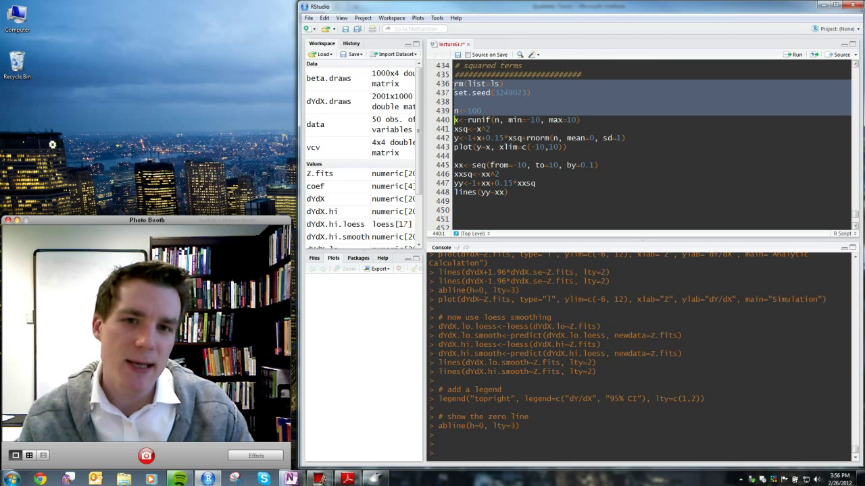
key("shift+Down")
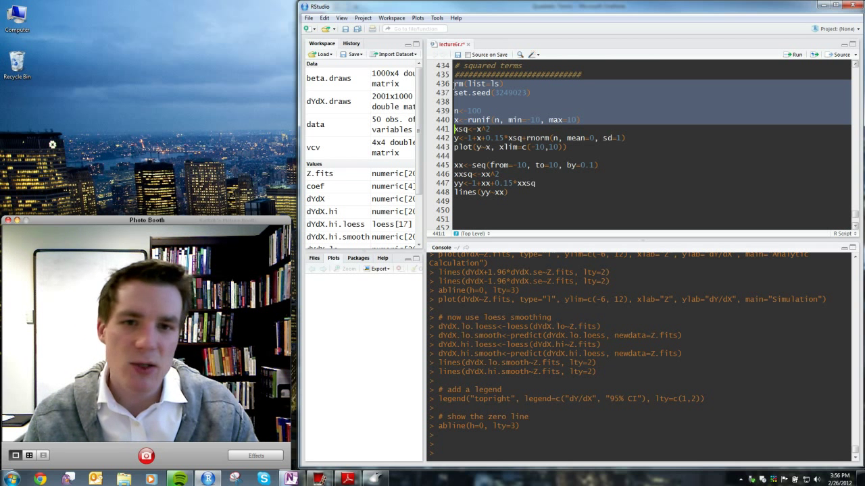
key("shift+Down")
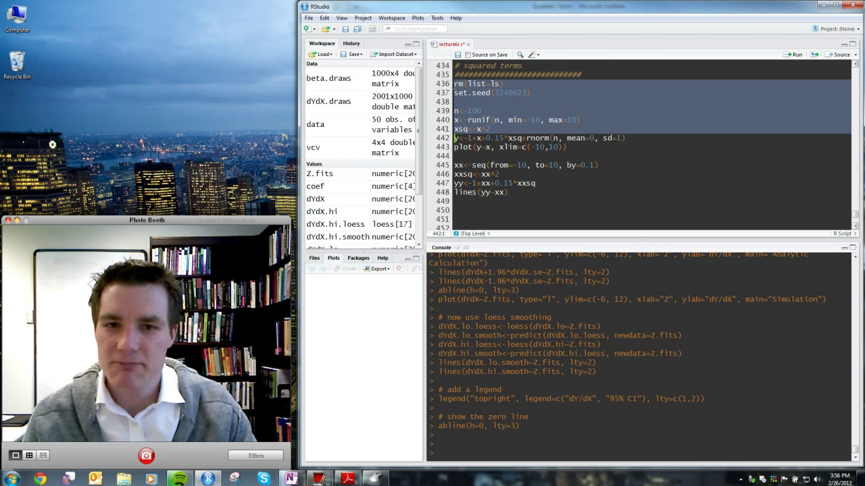
key("shift+Down")
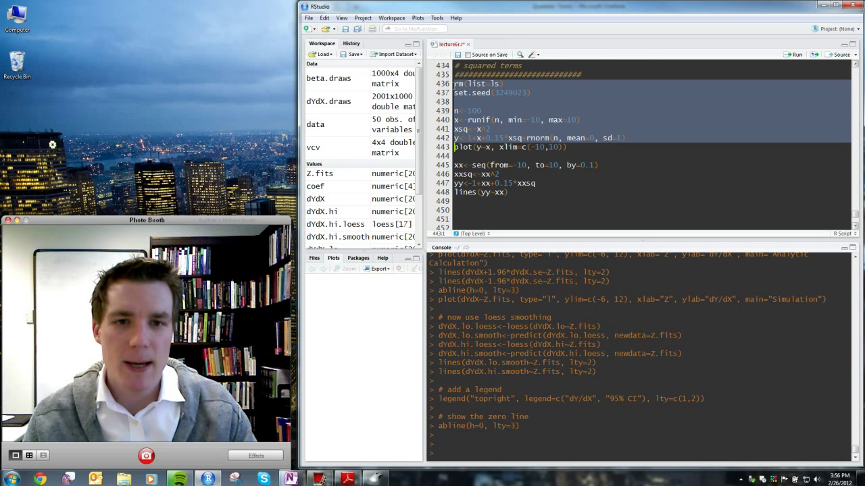
key("shift+Down")
key("ctrl+Return")
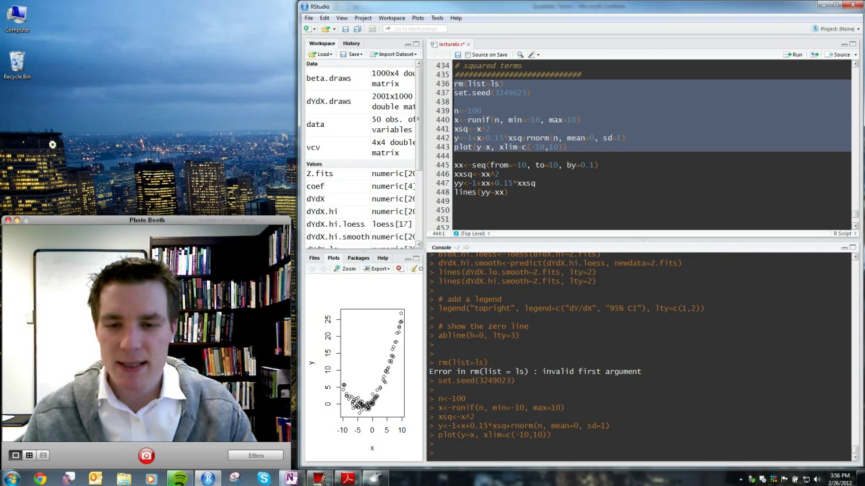
Step: Run lines 445–448 to overlay the curve yy = 1 + xx + 0.15·xx² on the scatter
left_click_drag(424, 263, 499, 268)
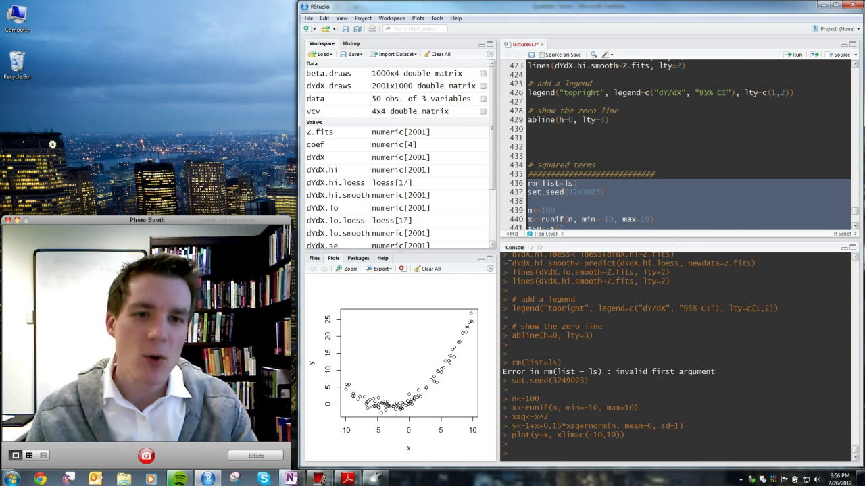
scroll(658, 187, "down", 3)
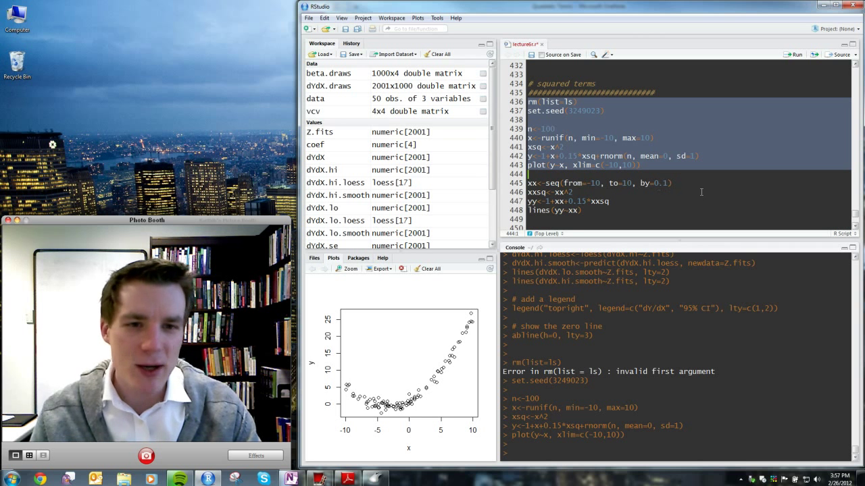
scroll(758, 198, "down", 2)
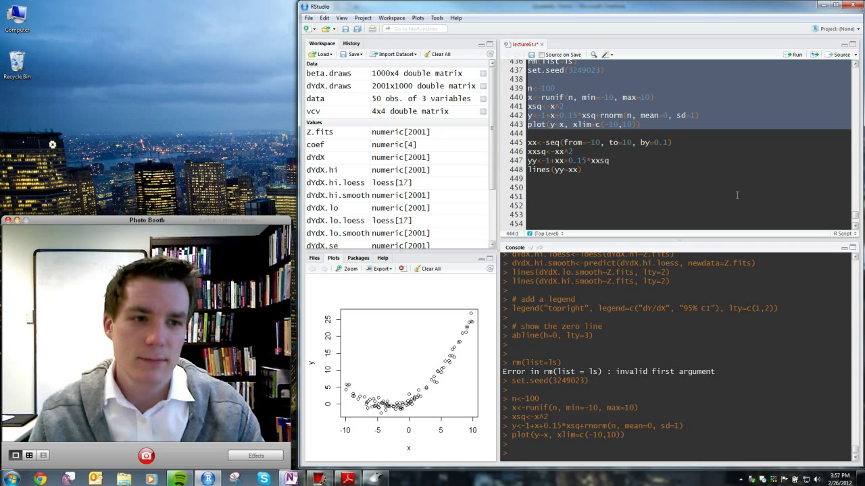
scroll(684, 188, "down", 2)
left_click_drag(562, 147, 526, 102)
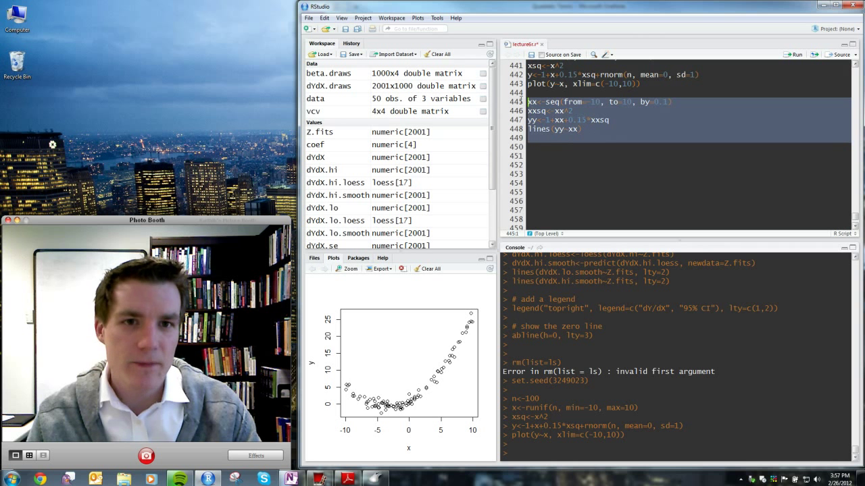
key("ctrl+Return")
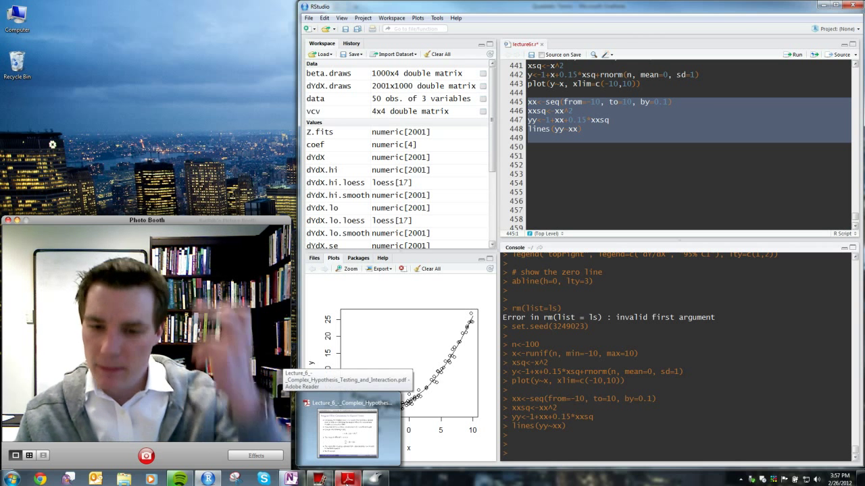
left_click(352, 422)
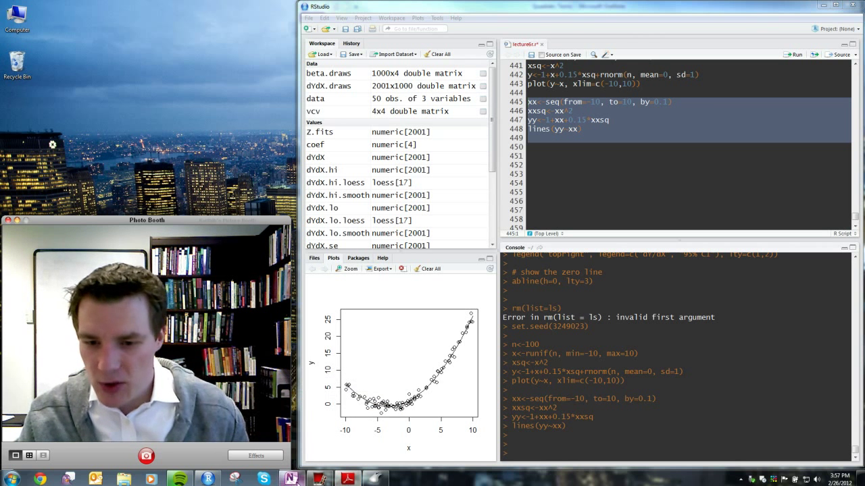
left_click(291, 479)
Step: With the blue pen, handwrite 'A square term' beside See R example
scroll(570, 294, "down", 8)
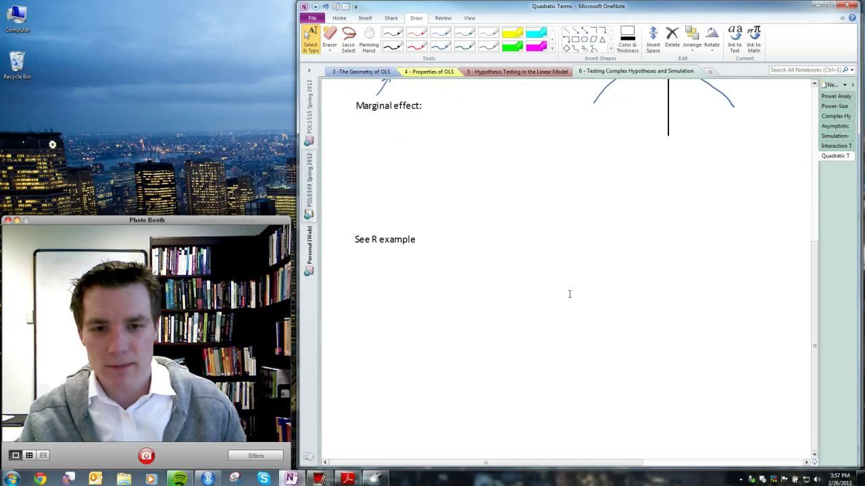
scroll(570, 294, "up", 3)
scroll(569, 294, "down", 3)
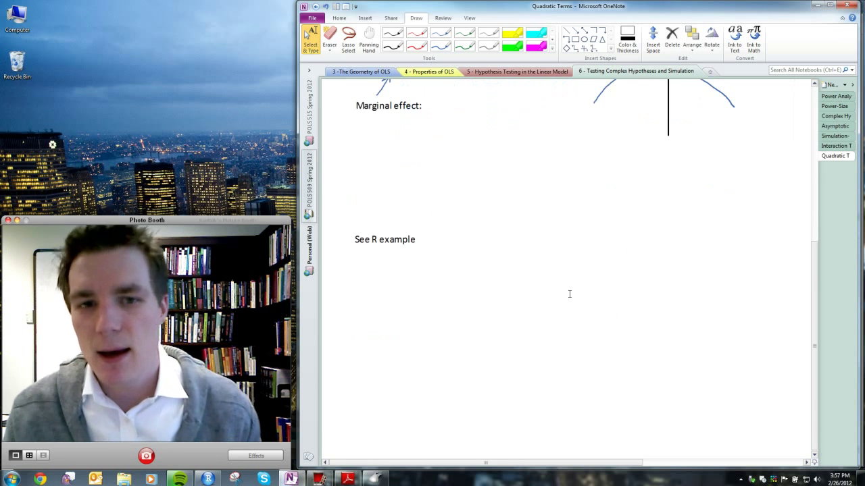
scroll(570, 294, "up", 3)
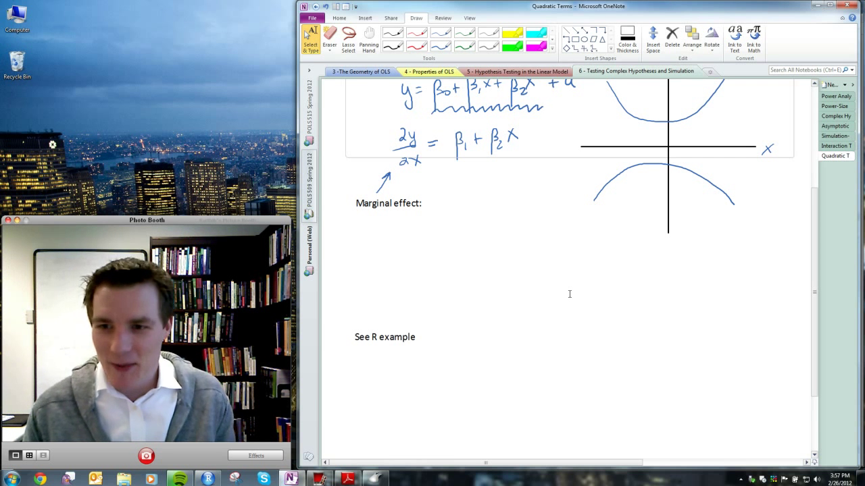
left_click(440, 33)
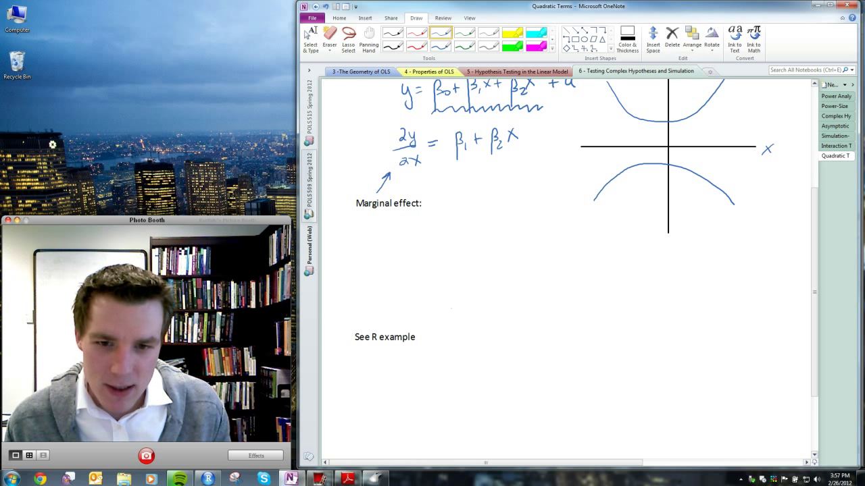
mouse_move(446, 330)
left_mouse_down()
mouse_move(485, 336)
mouse_move(494, 327)
left_mouse_up()
mouse_move(496, 327)
left_mouse_down()
mouse_move(501, 321)
mouse_move(541, 329)
left_mouse_up()
left_click_drag(533, 316, 544, 315)
left_click_drag(540, 323, 626, 322)
Step: Continue the first line with 'in effect, an interaction'
left_click_drag(640, 319, 647, 331)
mouse_move(646, 315)
left_mouse_down()
mouse_move(656, 312)
mouse_move(654, 331)
left_mouse_up()
left_click_drag(655, 321, 669, 323)
left_click_drag(666, 313, 673, 312)
left_click_drag(676, 320, 674, 325)
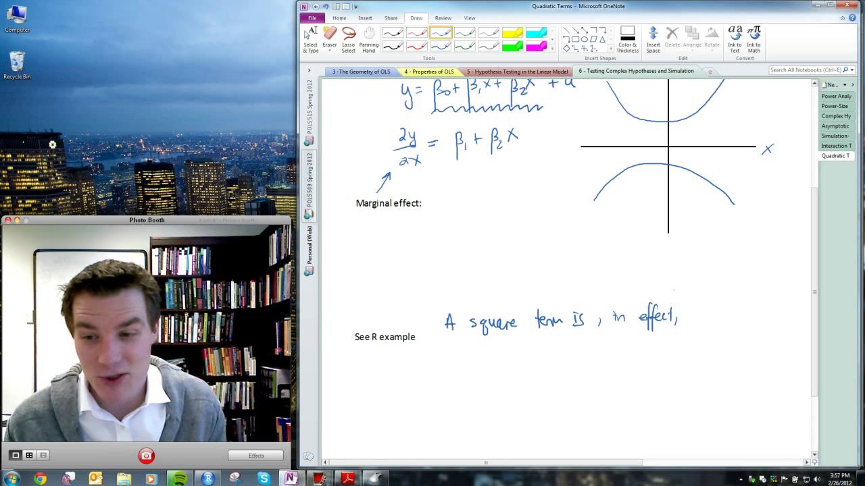
left_click_drag(687, 316, 718, 321)
left_click_drag(720, 318, 731, 318)
left_click_drag(728, 312, 743, 317)
Step: Finish 'interaction' and write 'between a variable and itself' on the line below
left_click_drag(744, 320, 757, 321)
left_click_drag(762, 313, 766, 319)
left_click_drag(770, 312, 776, 317)
left_click_drag(777, 318, 783, 314)
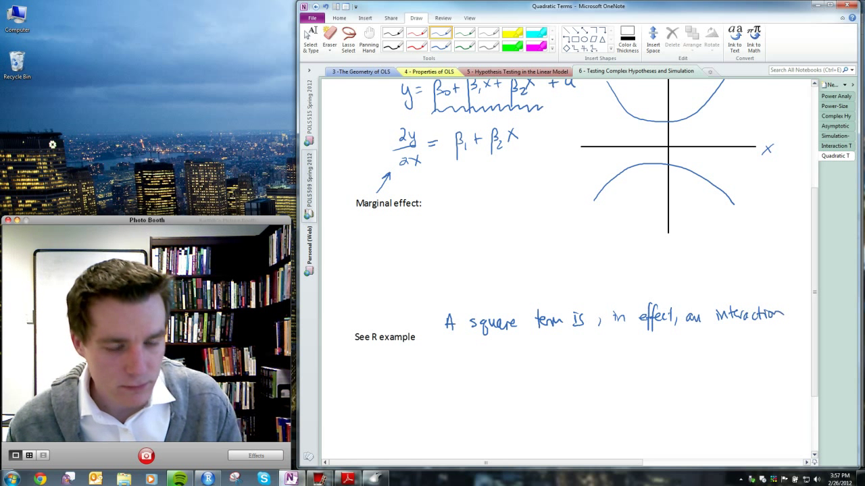
mouse_move(435, 354)
left_mouse_down()
mouse_move(449, 366)
mouse_move(545, 366)
mouse_move(571, 350)
mouse_move(580, 363)
mouse_move(620, 359)
mouse_move(621, 343)
mouse_move(644, 345)
mouse_move(654, 358)
mouse_move(666, 340)
left_mouse_up()
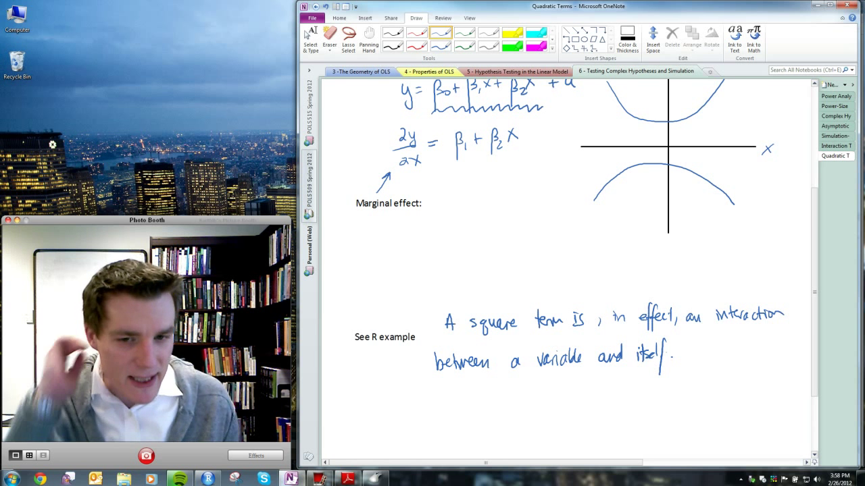
scroll(667, 353, "down", 3)
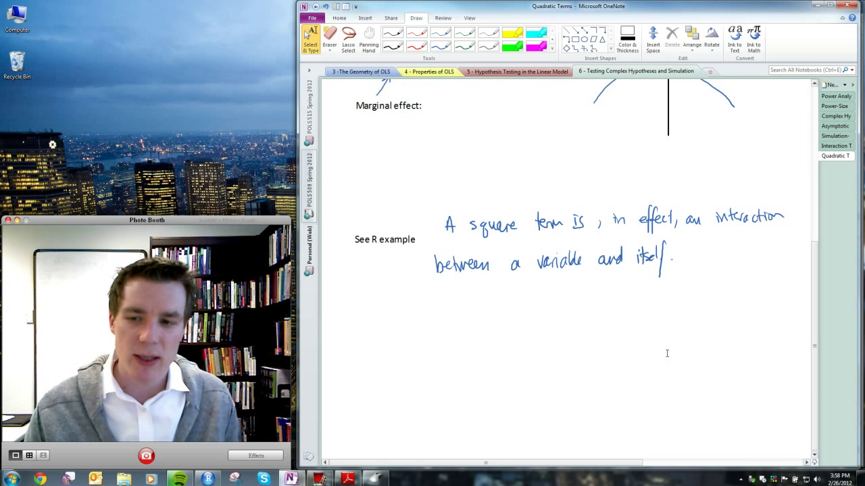
Step: Insert a pair of axes below the note and label them dy/dx and X
left_click(584, 49)
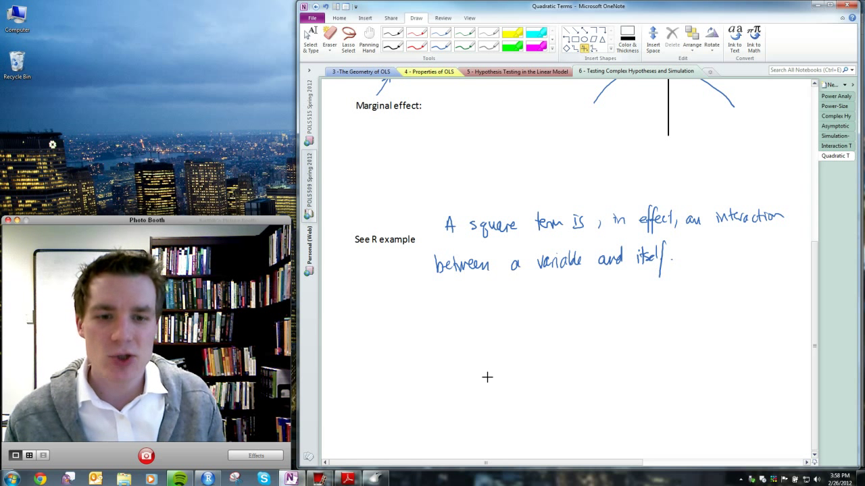
mouse_move(475, 340)
left_mouse_down()
mouse_move(622, 407)
mouse_move(550, 399)
mouse_move(557, 392)
left_mouse_up()
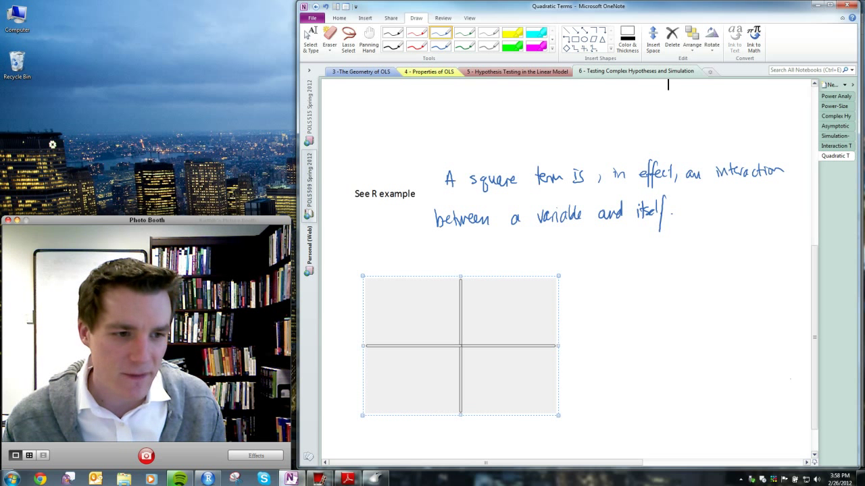
scroll(668, 84, "down", 1)
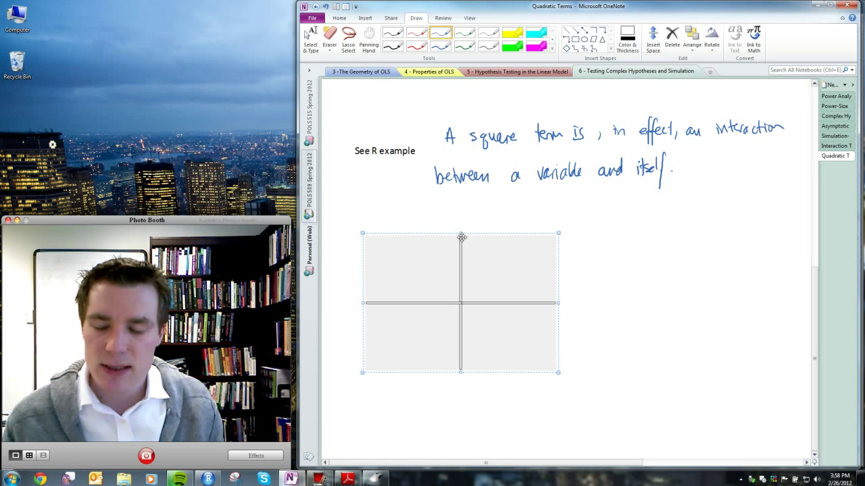
mouse_move(449, 217)
left_mouse_down()
mouse_move(451, 208)
mouse_move(456, 228)
mouse_move(470, 209)
left_mouse_up()
left_click_drag(471, 215, 478, 224)
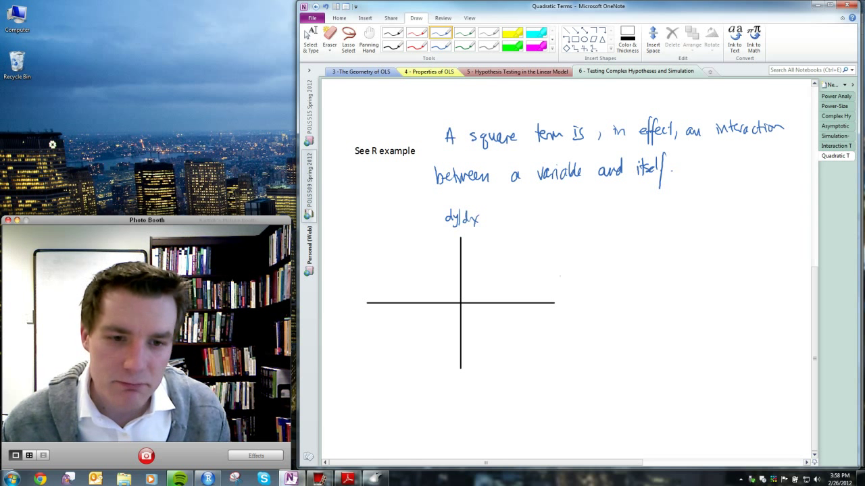
left_click(564, 301)
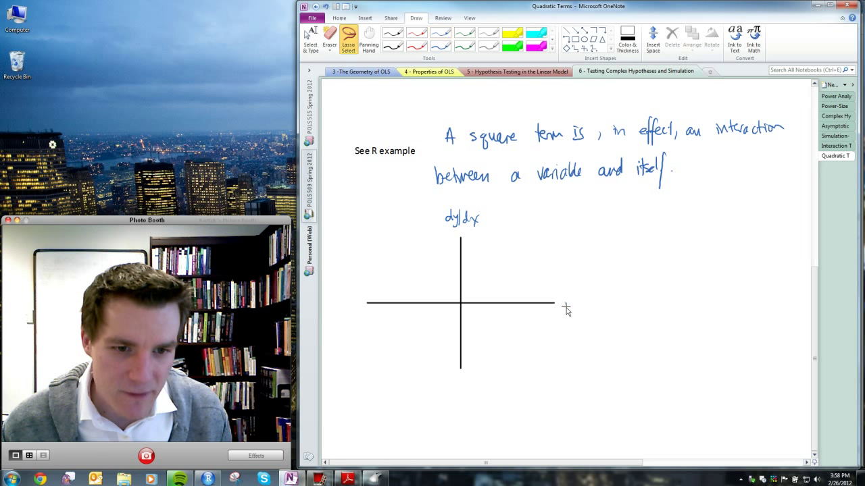
left_click_drag(564, 299, 573, 310)
left_click_drag(573, 298, 564, 308)
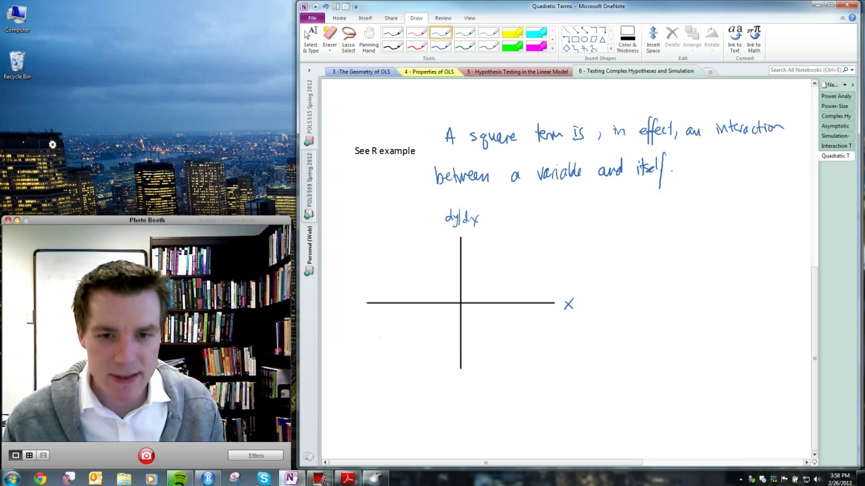
Step: Draw the rising dy/dx line with an upper dashed confidence band
left_click_drag(370, 340, 538, 239)
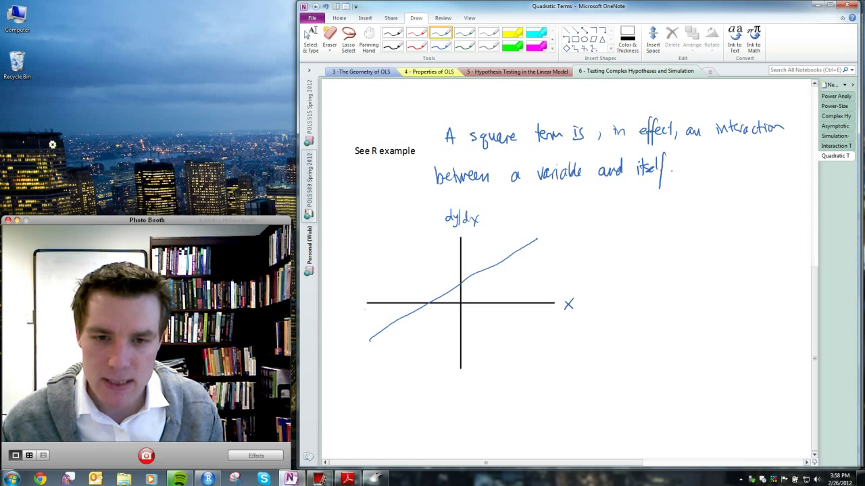
left_click_drag(368, 306, 380, 306)
left_click_drag(388, 303, 416, 296)
left_click_drag(425, 294, 434, 289)
left_click_drag(444, 286, 452, 280)
left_click_drag(460, 276, 465, 271)
Step: Draw the lower dashed confidence band and a large brace right of the graph
left_click_drag(391, 358, 407, 345)
left_click_drag(414, 338, 446, 312)
left_click_drag(451, 307, 460, 301)
left_click_drag(465, 300, 473, 291)
left_click_drag(482, 288, 517, 274)
left_click_drag(523, 272, 532, 270)
left_click_drag(551, 268, 564, 266)
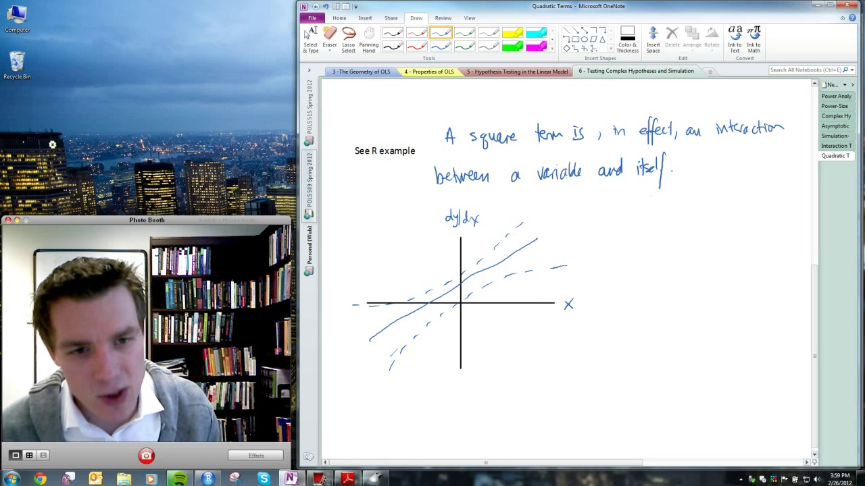
mouse_move(610, 211)
left_mouse_down()
mouse_move(619, 258)
mouse_move(606, 278)
mouse_move(598, 360)
left_mouse_up()
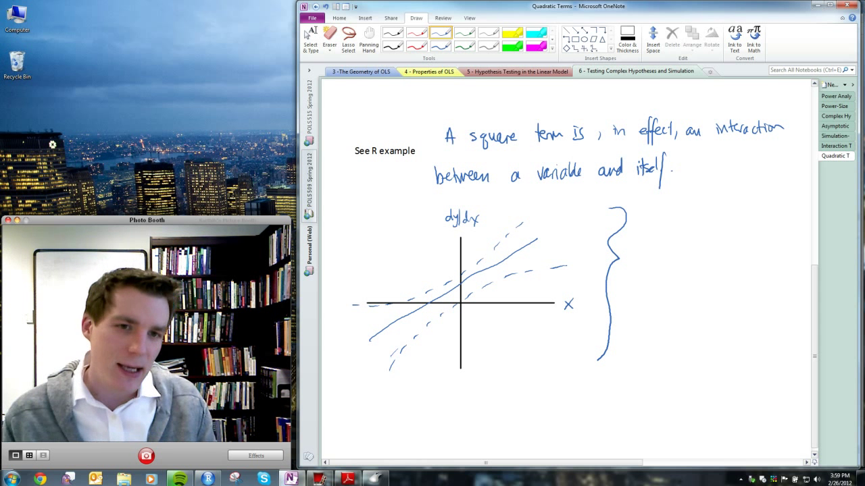